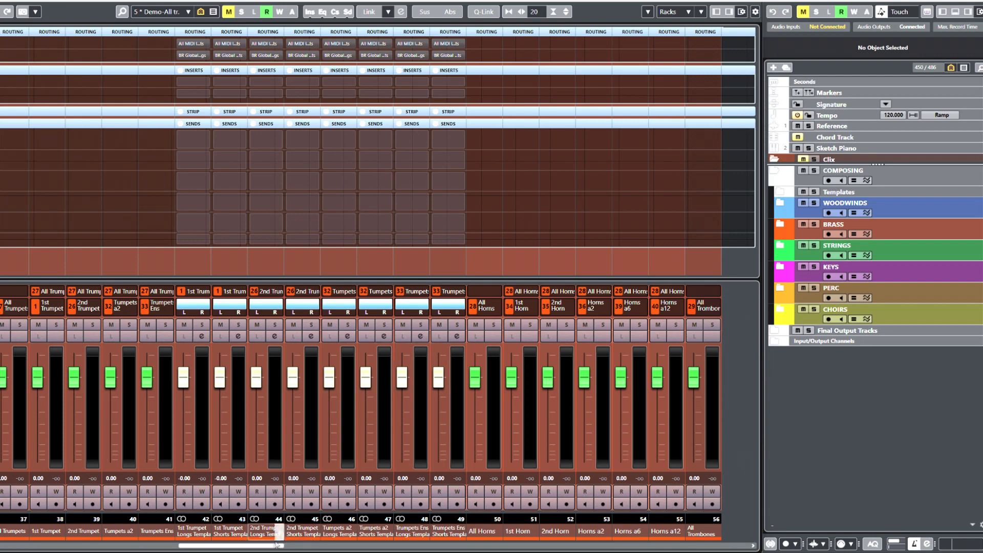
- Scroll to channels 62–81 and inspect BR Global Longs' settings and its 4 source tracks, then close them
drag(277, 547, 412, 547)
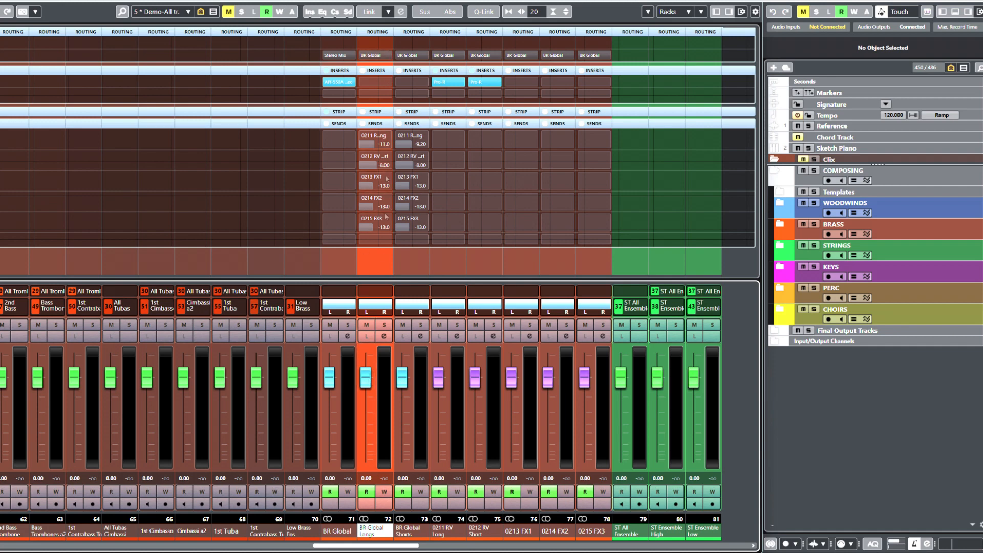
click(383, 337)
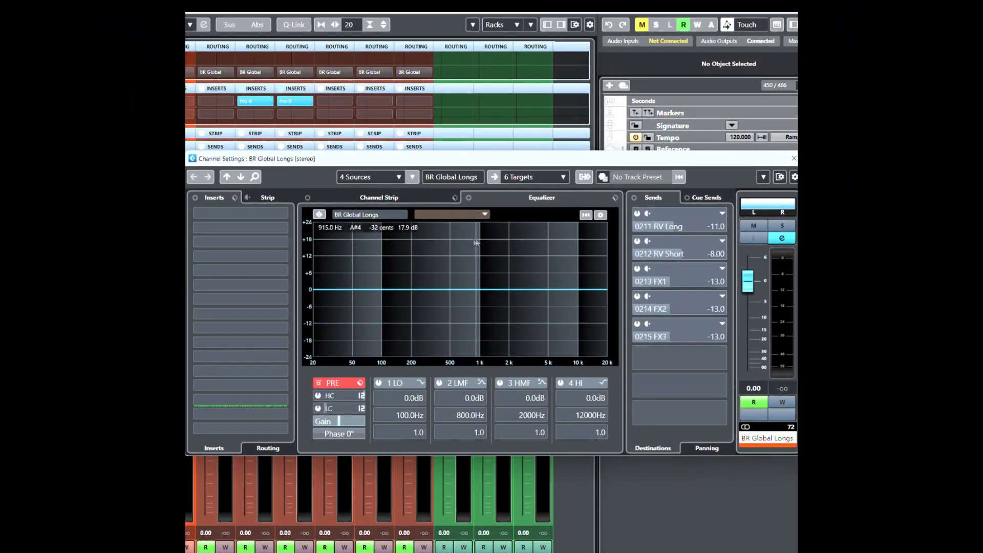
click(413, 177)
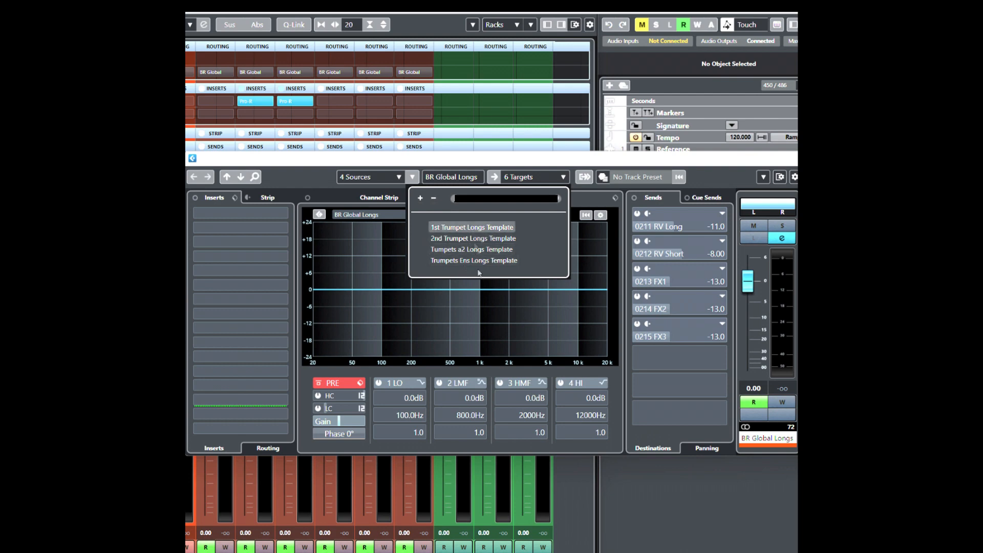
click(699, 162)
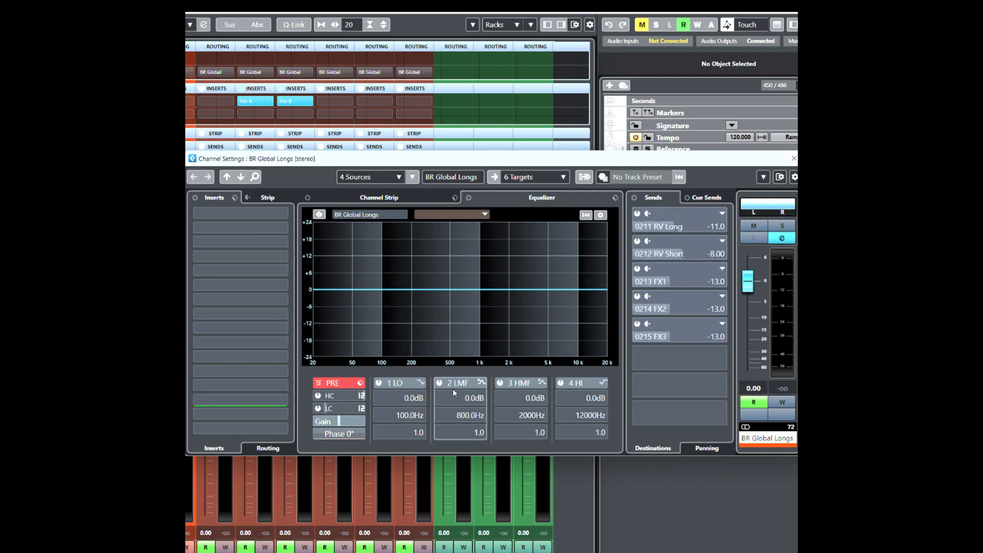
click(793, 158)
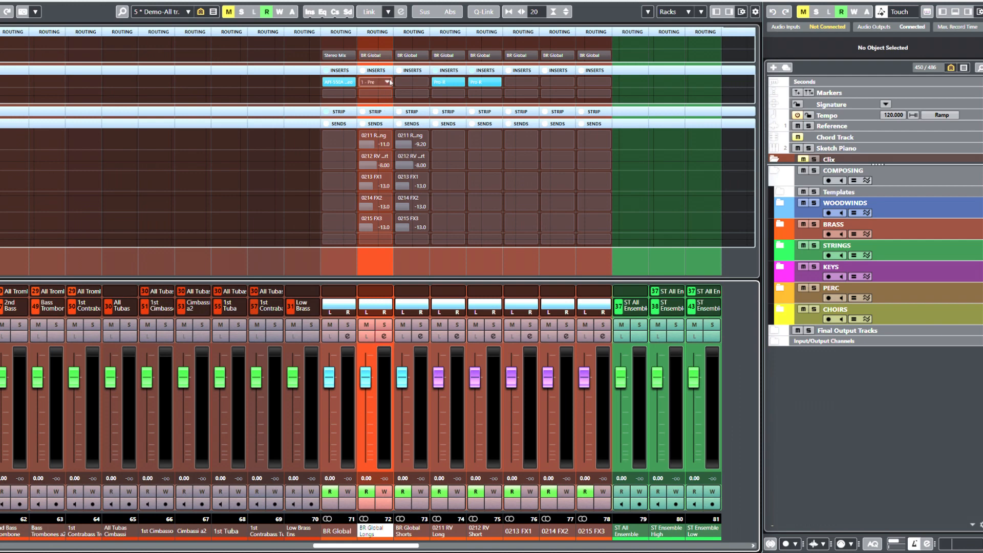
- Check the output routing of BR Global Longs and BR Global, keeping BR Global on Stereo Mix
click(384, 336)
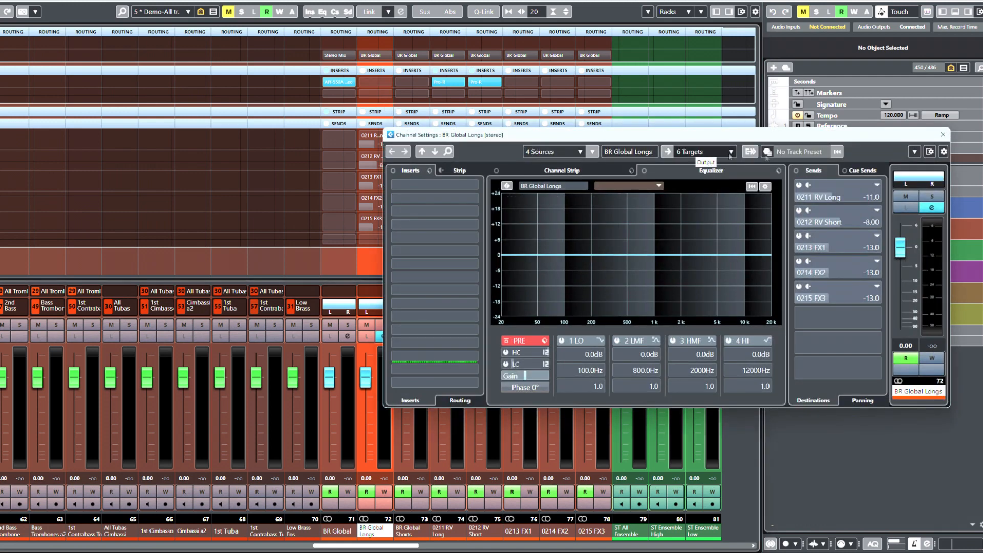
click(942, 134)
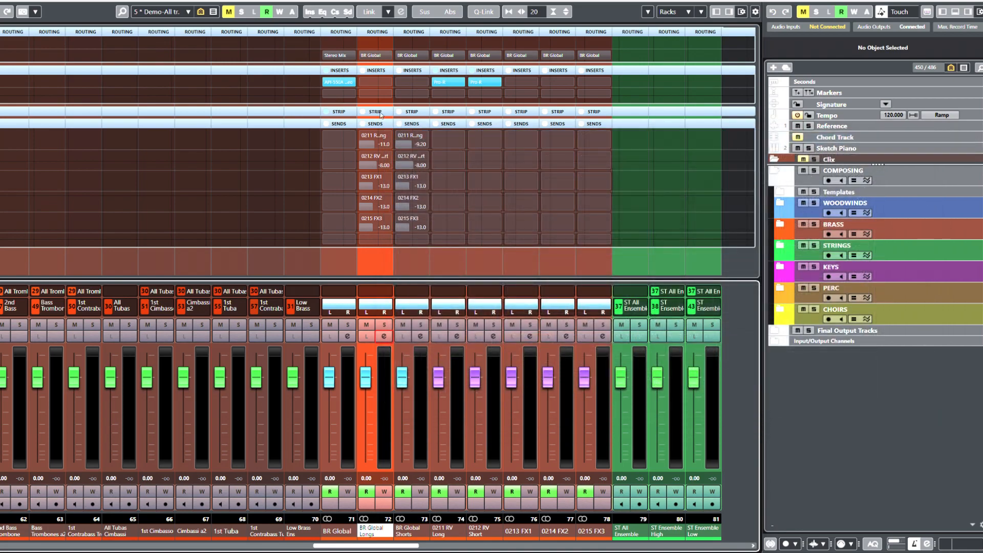
click(379, 55)
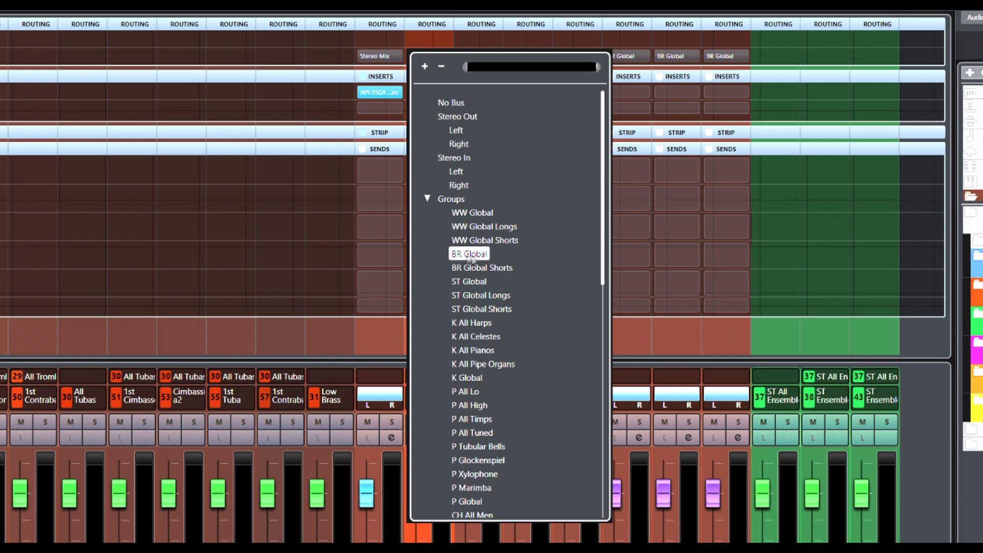
click(319, 59)
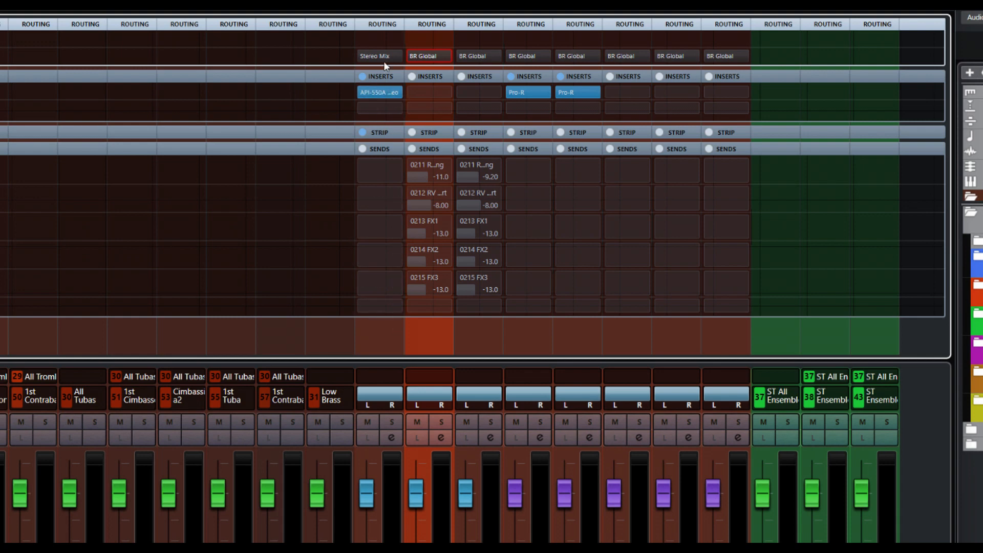
click(398, 57)
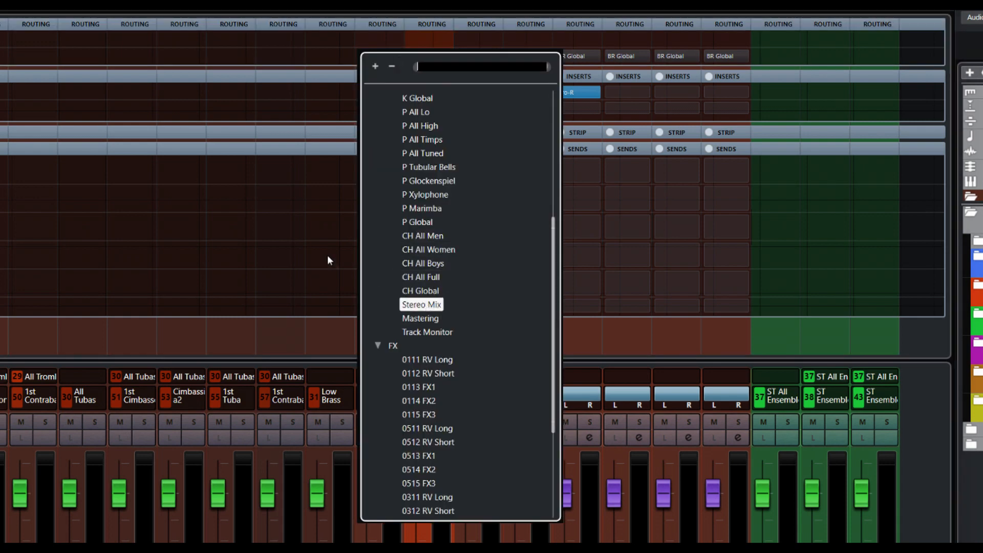
click(415, 305)
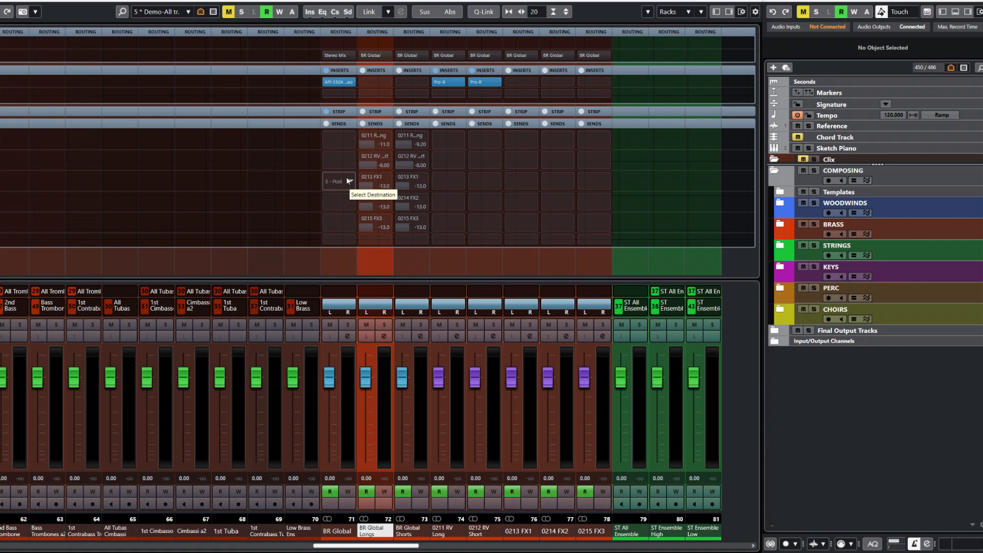
- Scroll the MixConsole left to bring the trumpet channels into view
scroll(348, 181, right, 1)
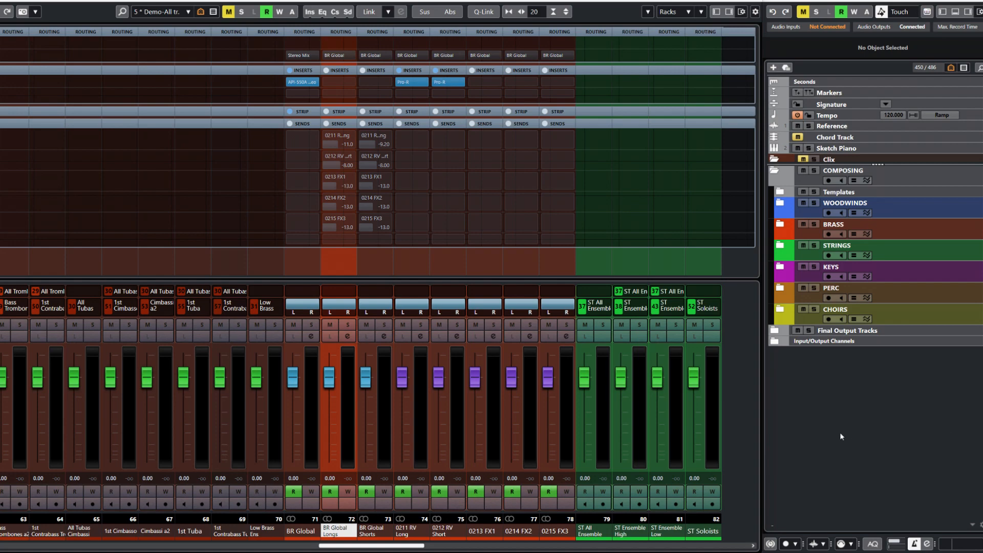
drag(395, 547, 369, 551)
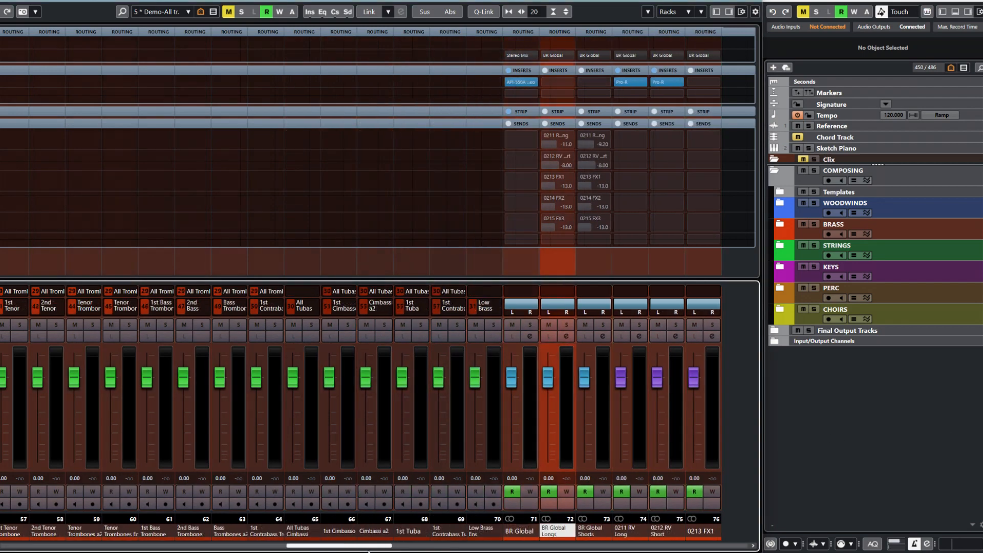
drag(369, 551, 261, 550)
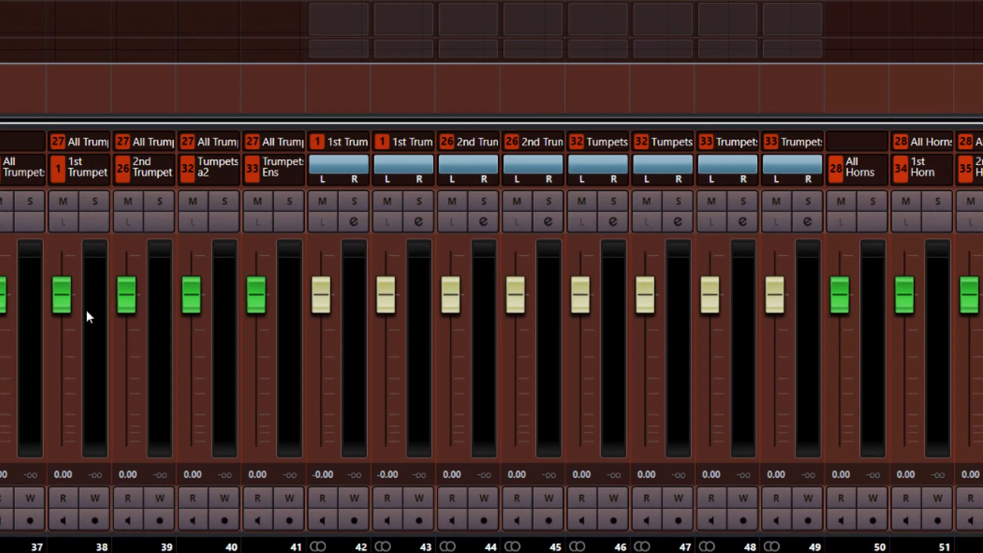
drag(2, 305, 31, 332)
drag(62, 295, 70, 334)
click(124, 315)
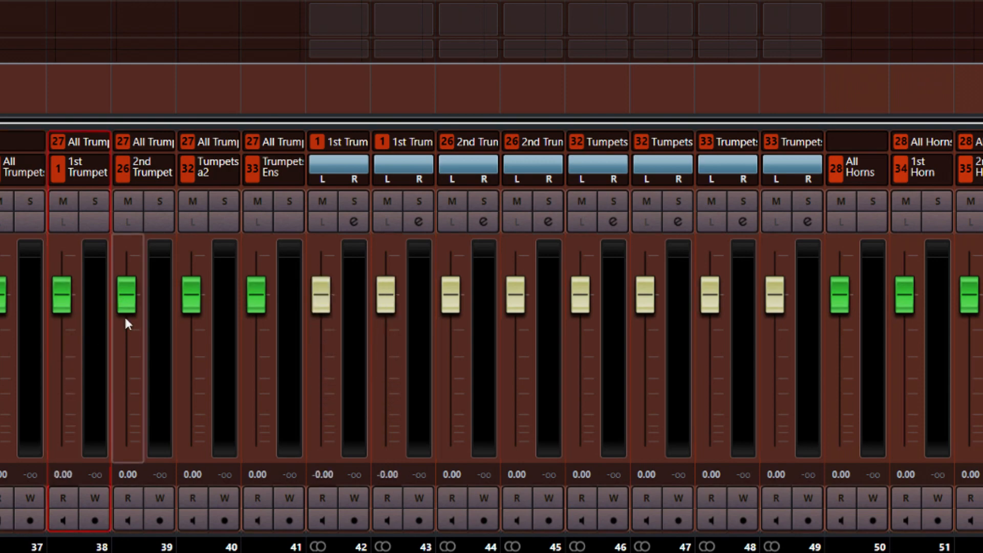
drag(123, 315, 127, 336)
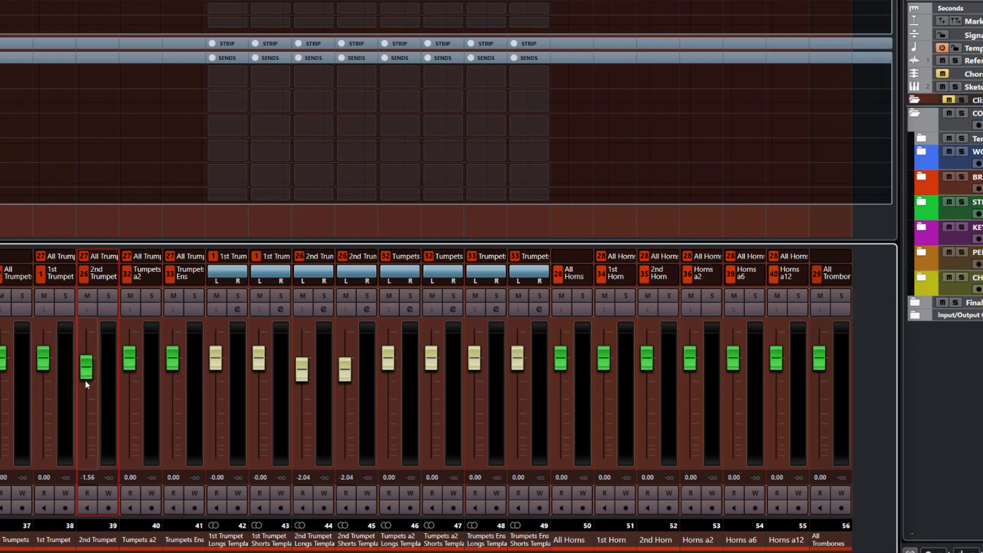
mouse_move(86, 381)
mouse_down()
mouse_move(89, 407)
mouse_move(88, 368)
mouse_up()
click(943, 412)
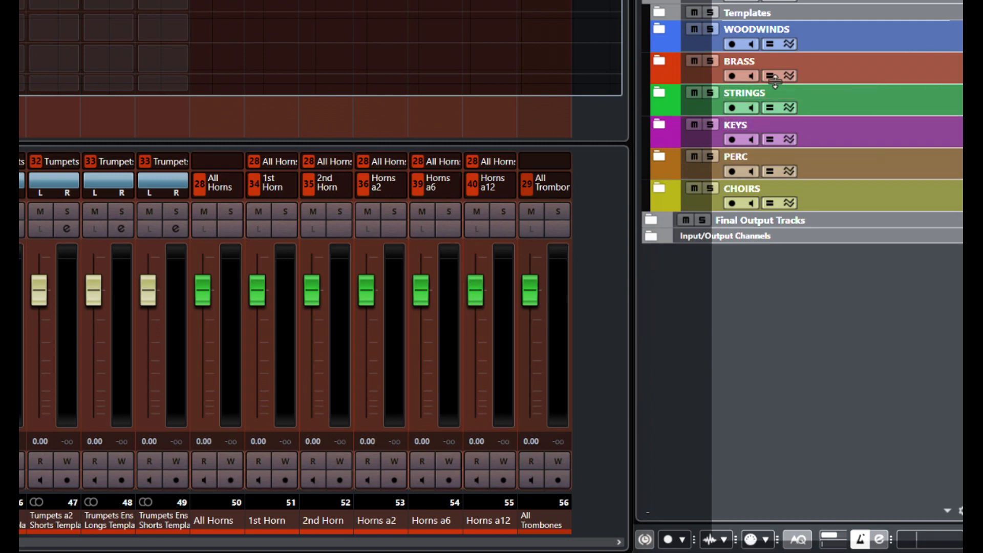
- Expand the BRASS folder and its Trumpets subfolder in the track list
click(659, 61)
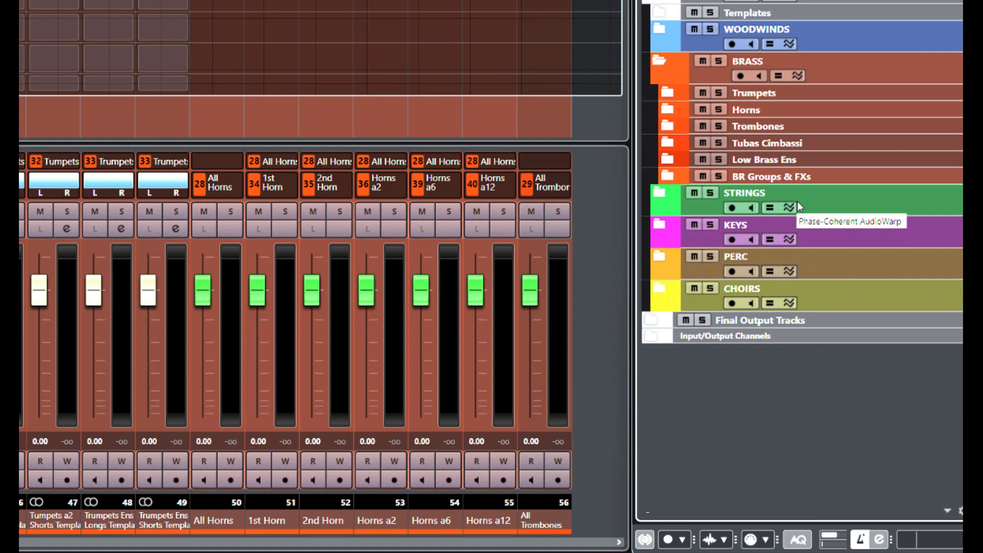
click(666, 94)
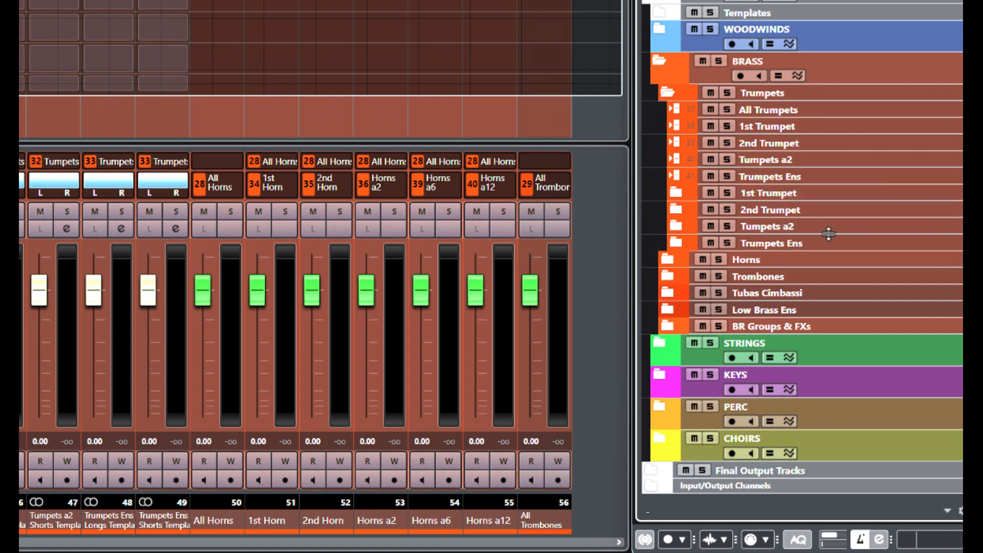
- Open the 1st Trumpet, 2nd Trumpet, Trumpets a2 and Trumpets Ens folders to reveal their Longs/Shorts templates
click(676, 194)
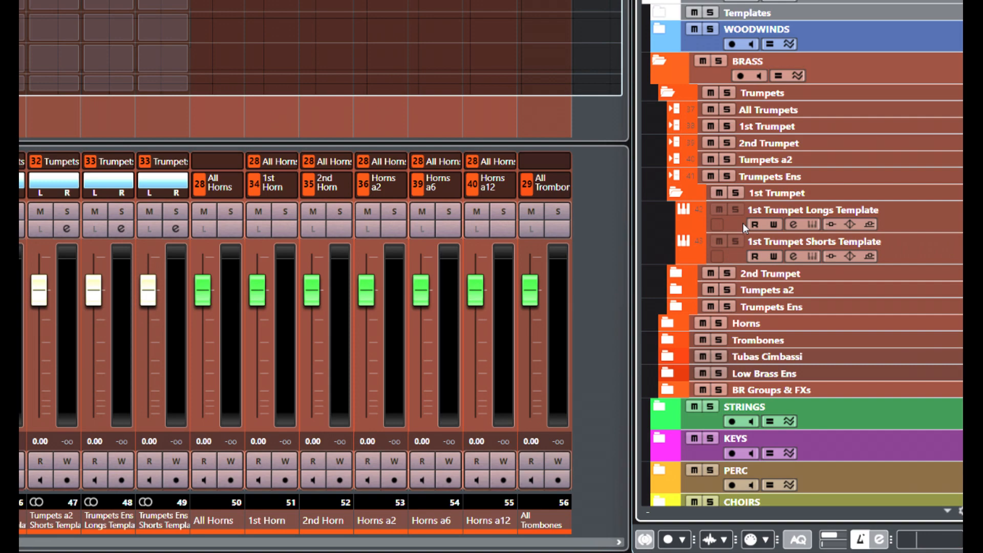
click(678, 272)
scroll(679, 269, down, 3)
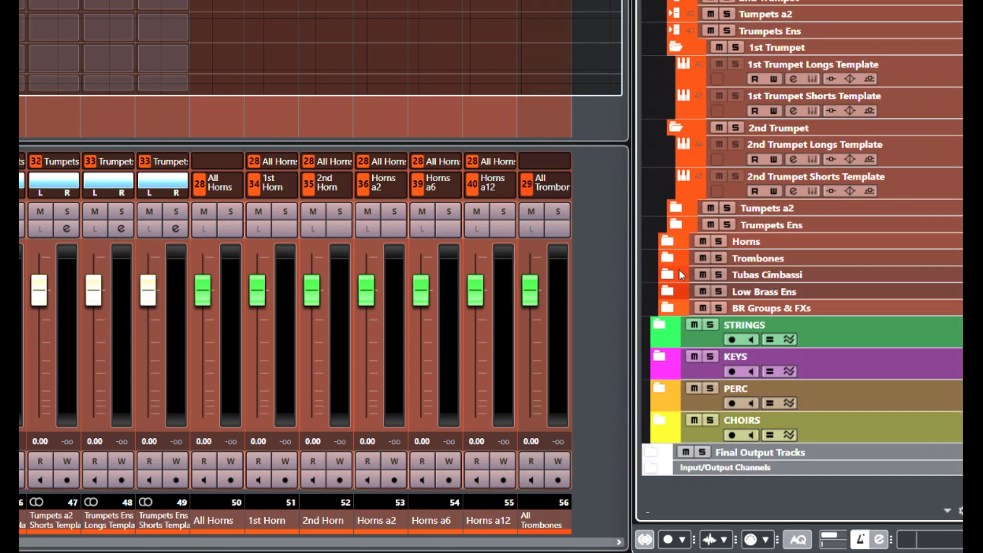
click(676, 209)
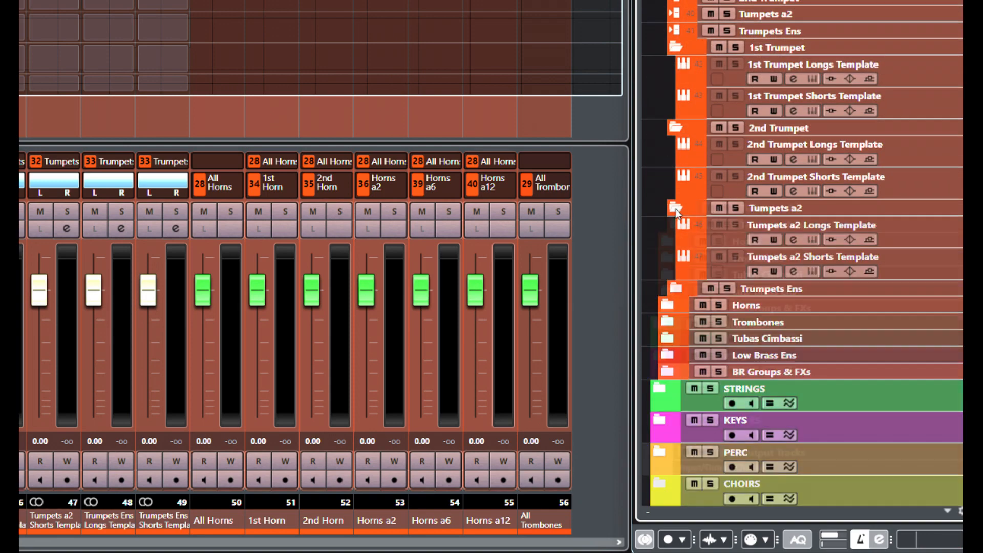
click(675, 291)
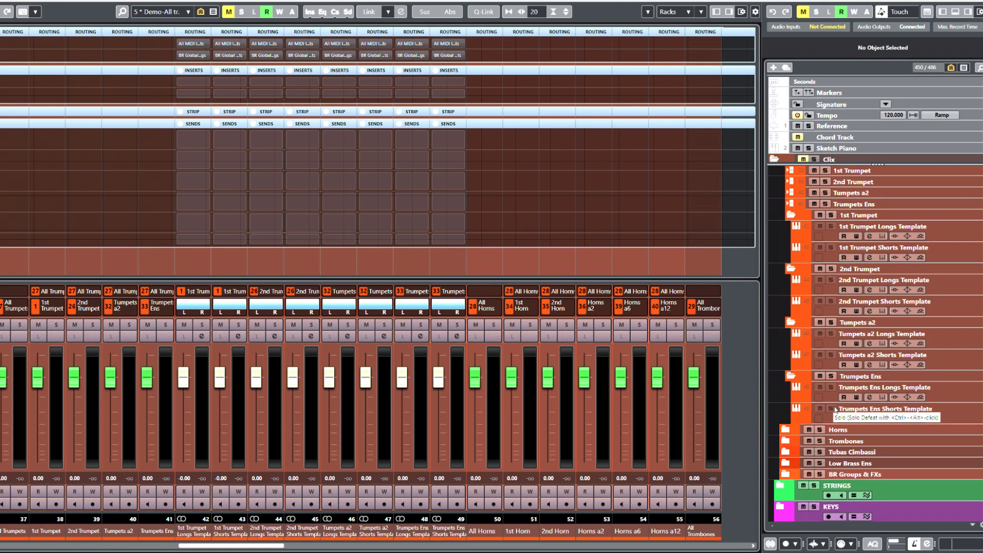
- Scroll the mixer right to the BR Global buses and view BR Global Shorts' sends (RV Long -9.20, RV Short -6.00)
drag(227, 547, 356, 548)
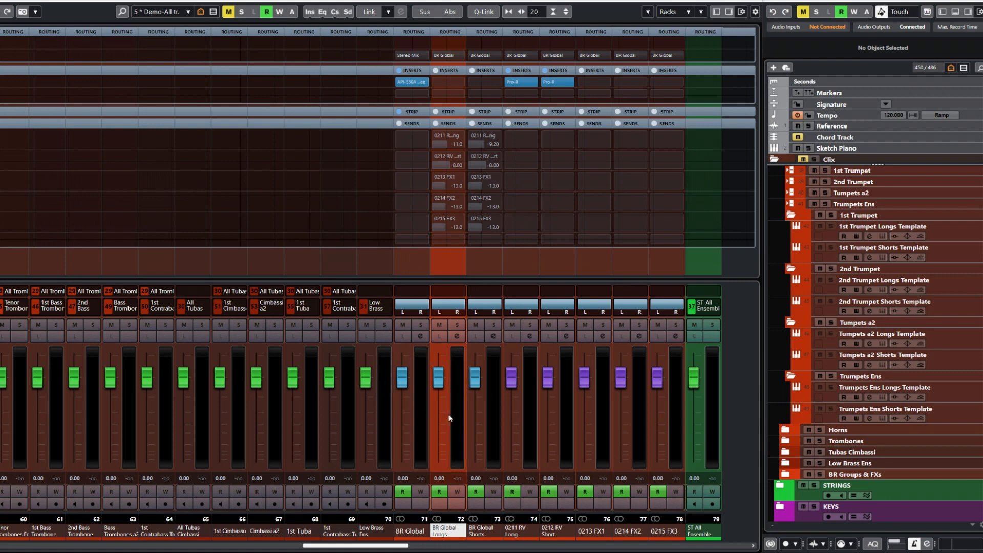
mouse_move(499, 137)
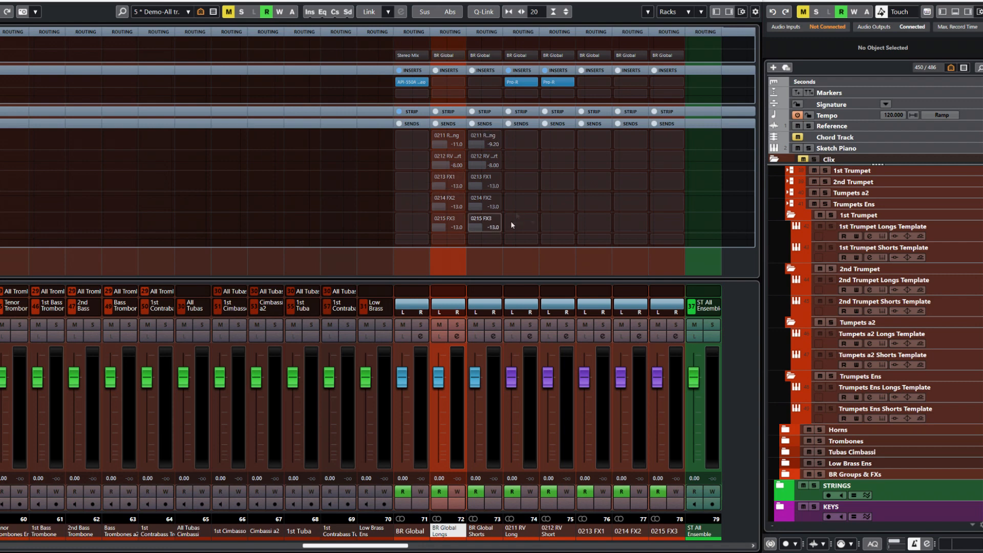
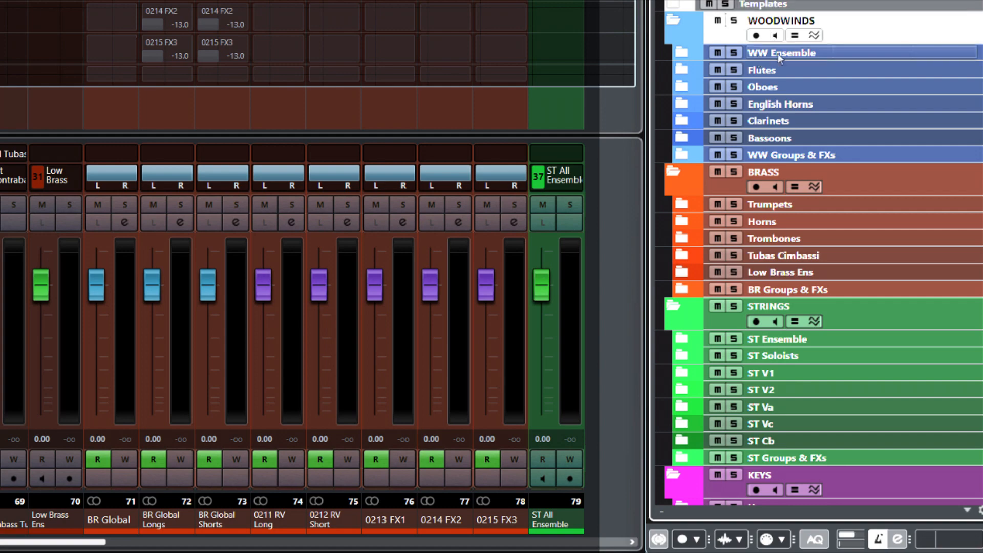
- Expand the Flutes, Oboes, English Horns and Trumpets folders to inspect their tracks
scroll(777, 84, down, 10)
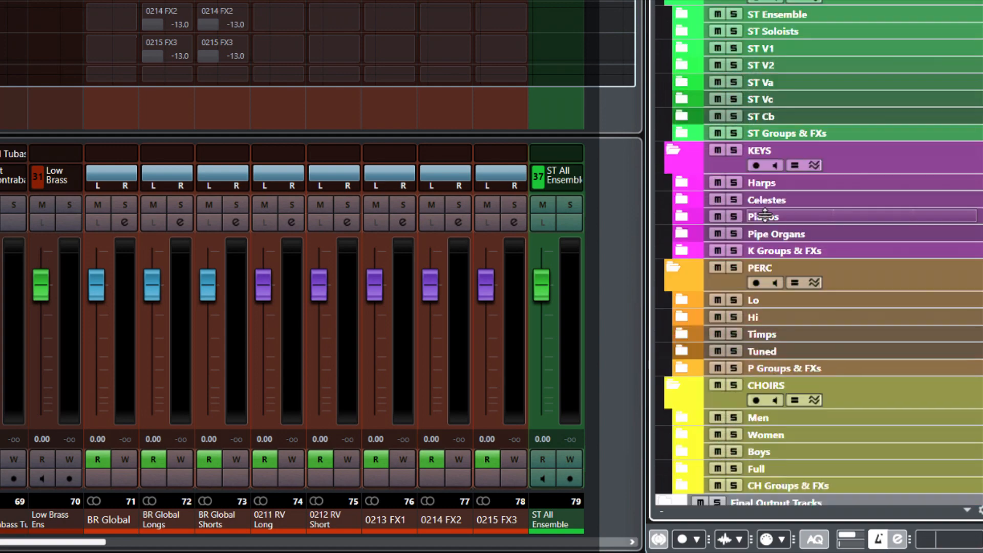
scroll(765, 215, up, 10)
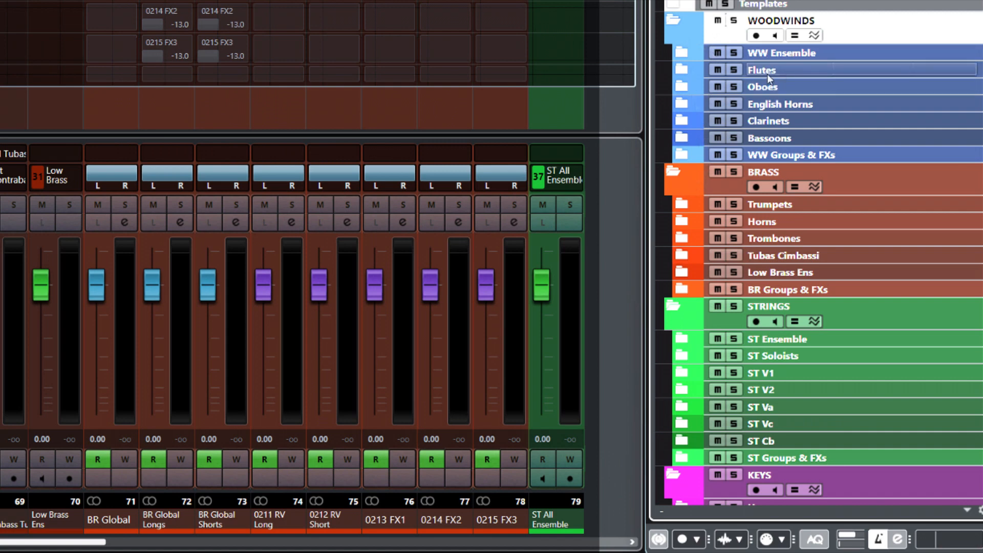
click(682, 71)
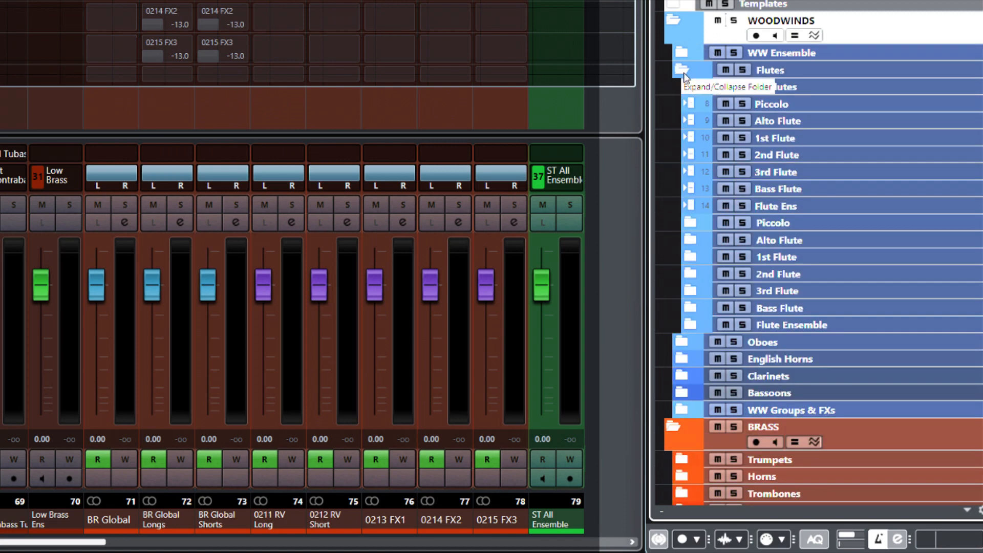
click(808, 224)
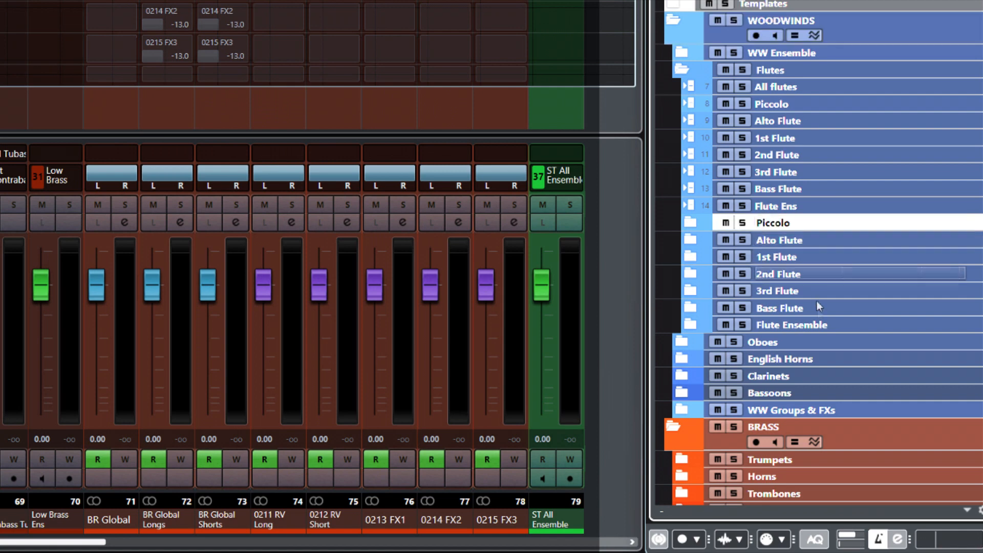
click(682, 342)
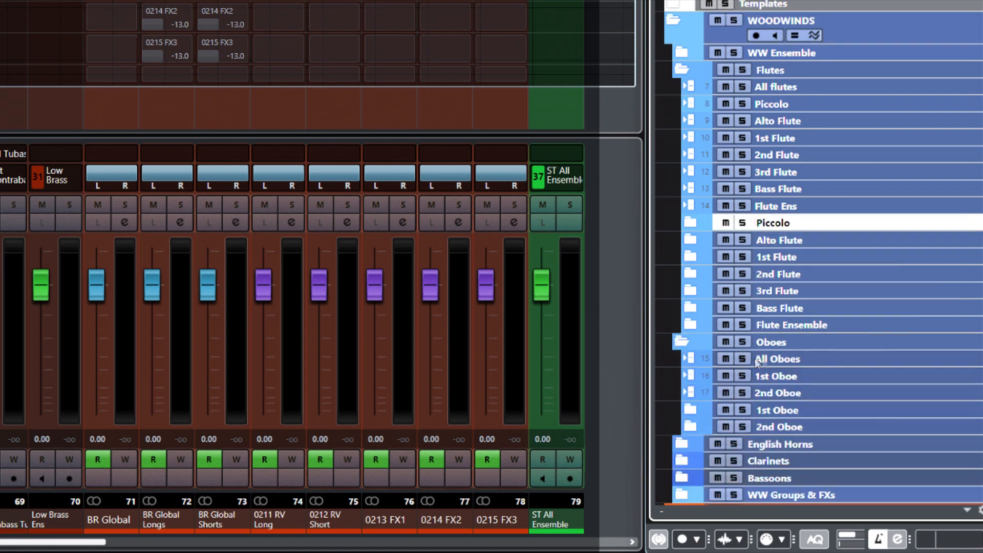
click(685, 444)
scroll(716, 287, down, 5)
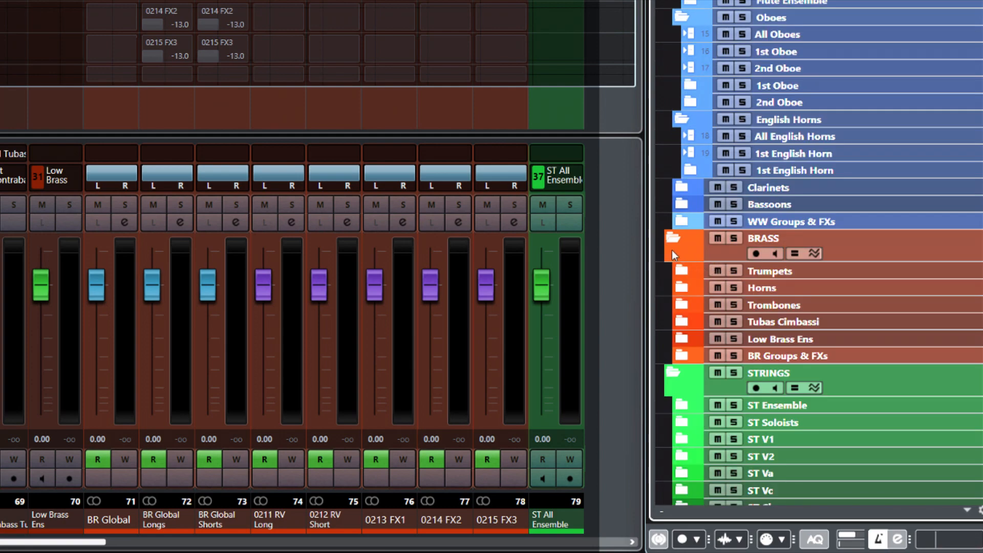
click(683, 276)
scroll(686, 279, down, 5)
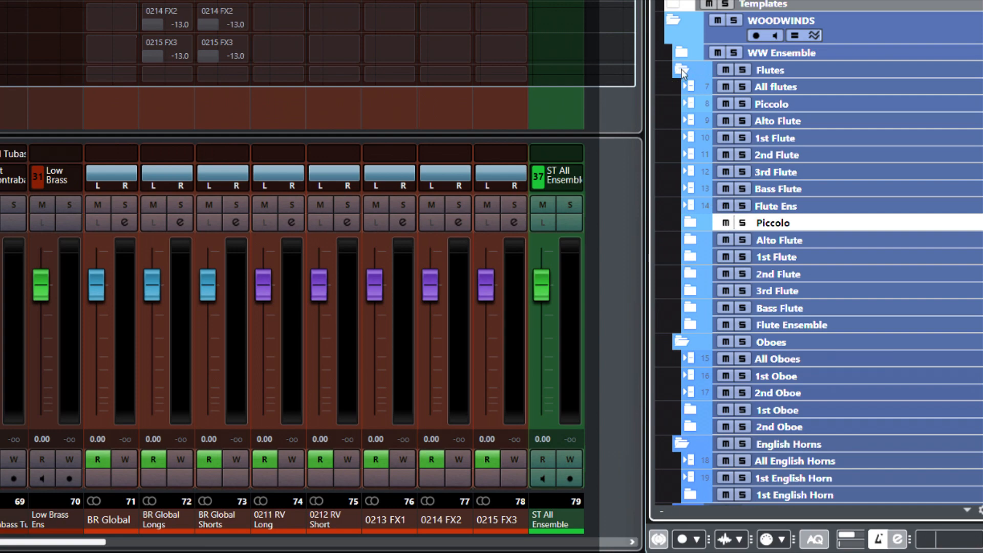
- Collapse the WOODWINDS, STRINGS, KEYS, PERC and CHOIRS folders, leaving only Trumpets expanded
click(683, 71)
click(684, 85)
click(683, 102)
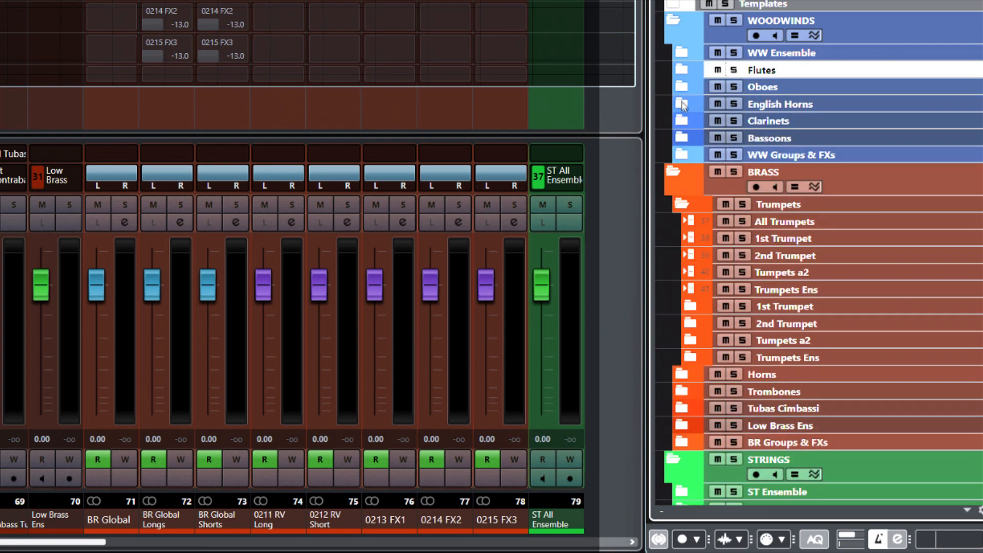
click(673, 25)
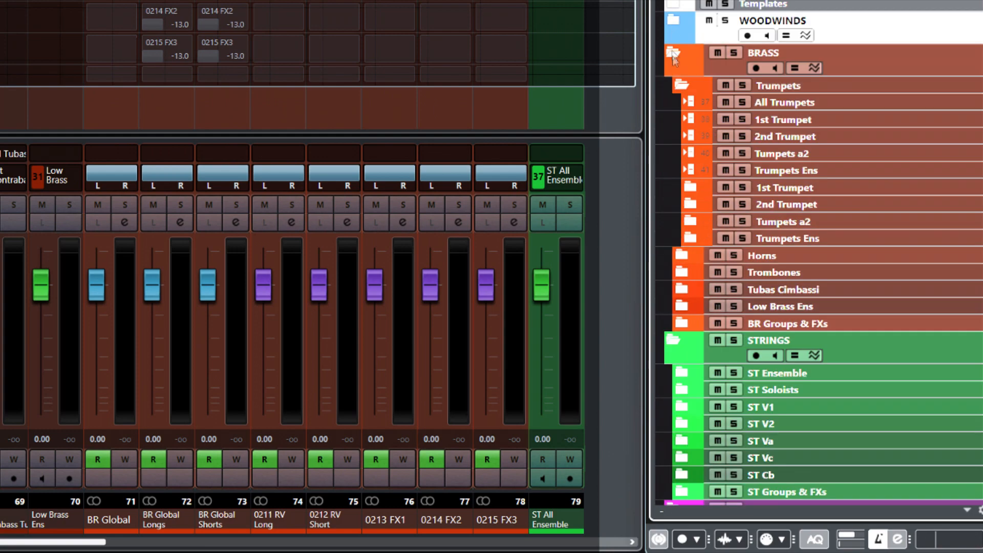
click(680, 88)
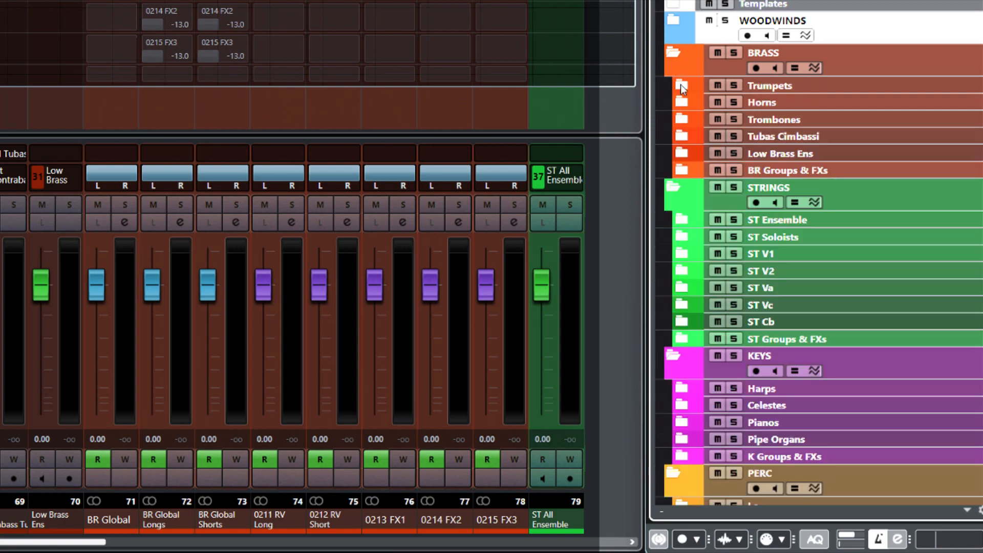
click(674, 187)
click(673, 222)
click(676, 262)
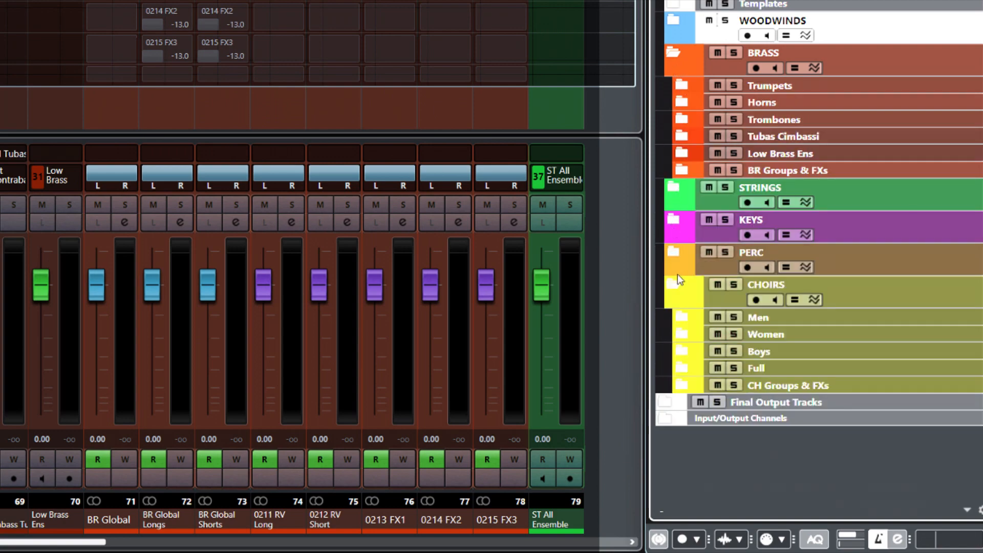
click(674, 287)
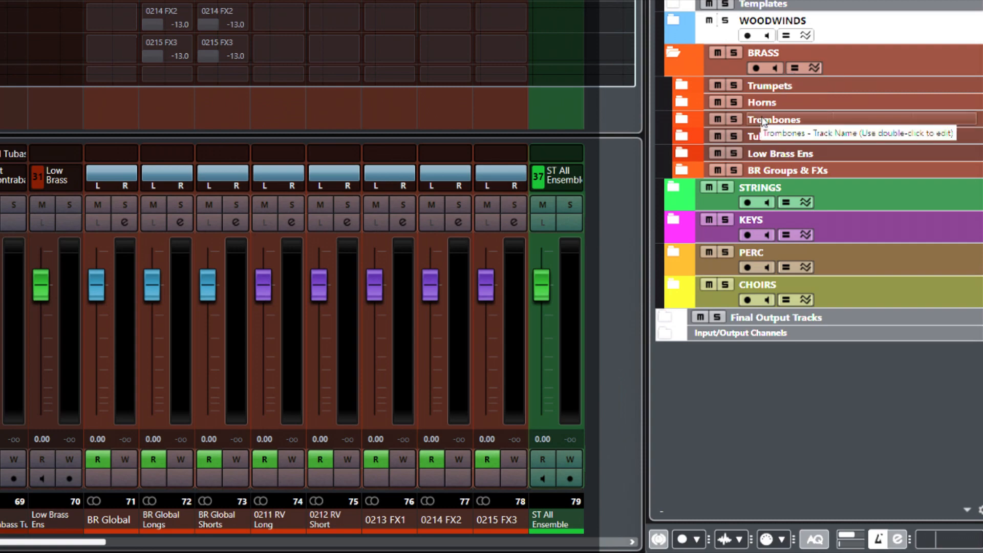
click(683, 87)
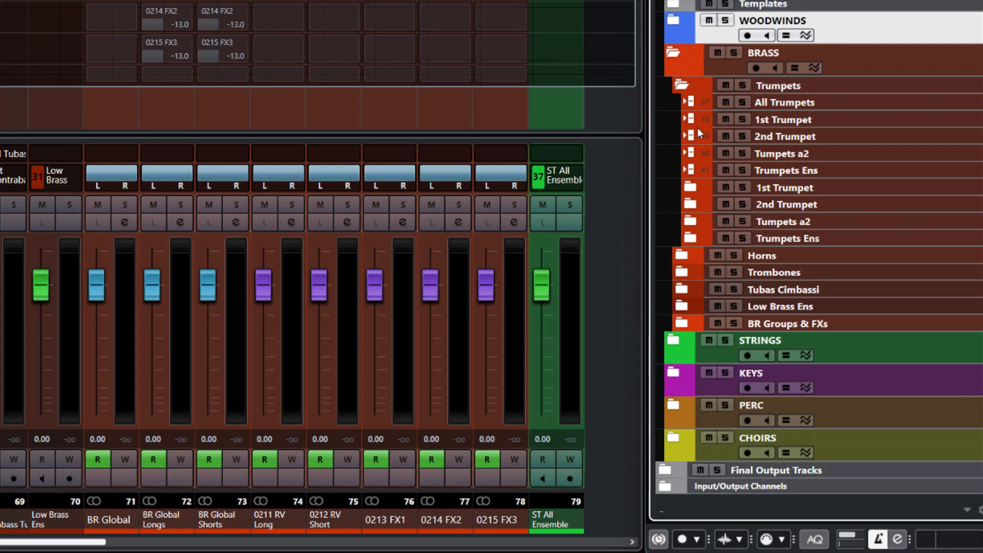
- Lower the 1st Trumpet fader to check its linked channels follow, then reset it to 0.00
click(841, 119)
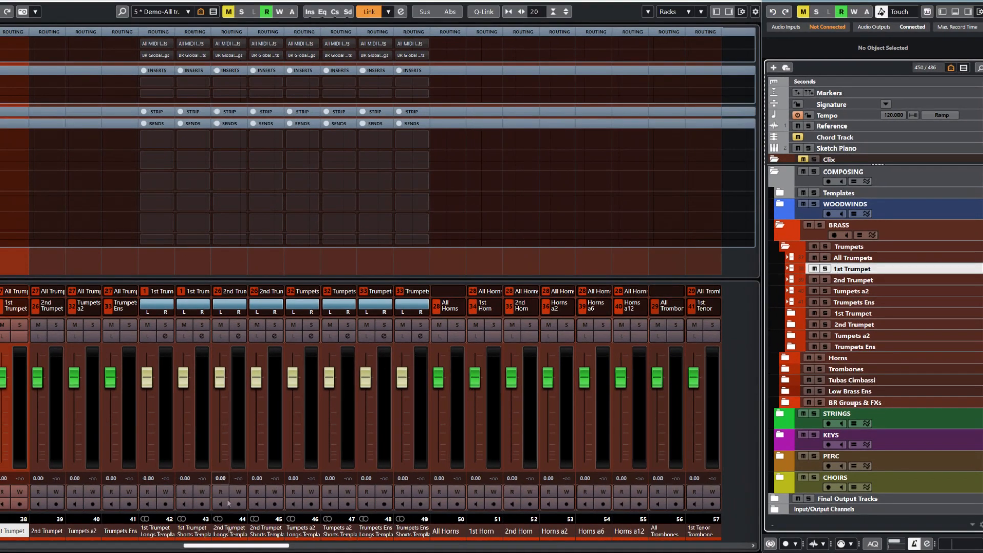
drag(224, 546, 213, 545)
mouse_move(74, 380)
mouse_down()
mouse_move(71, 451)
mouse_move(72, 397)
mouse_up()
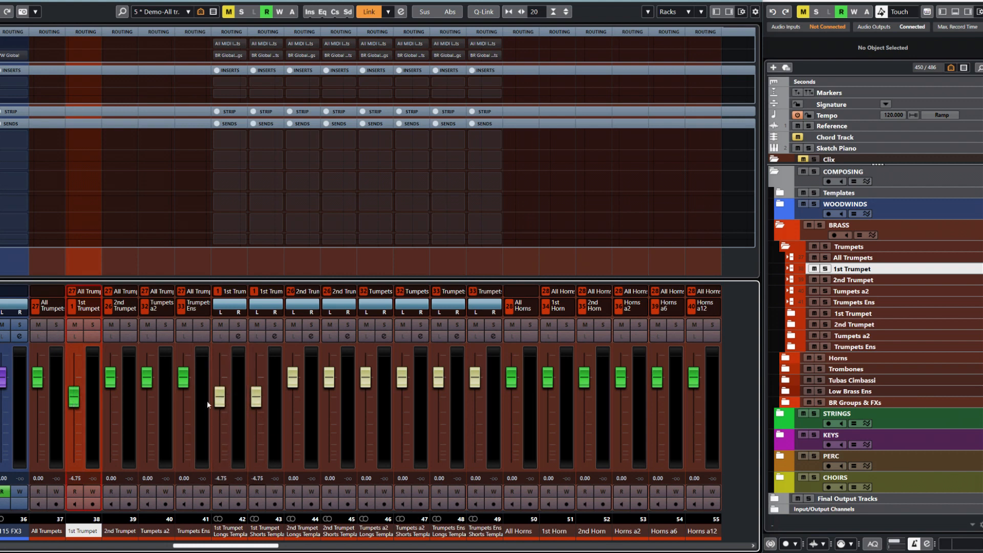
ctrl+click(75, 403)
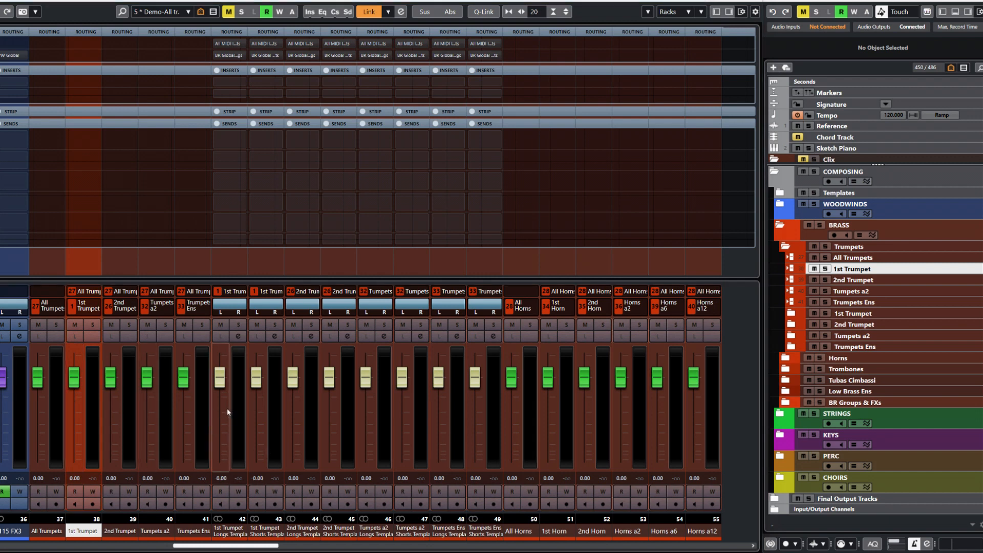
- Adjust the 1st Trumpet Longs, Shorts and main faders, then reset all three to 0.00 dB
mouse_move(220, 384)
mouse_down()
mouse_move(225, 407)
mouse_move(221, 397)
mouse_move(251, 418)
mouse_move(257, 408)
mouse_move(225, 394)
mouse_up()
drag(256, 409, 262, 407)
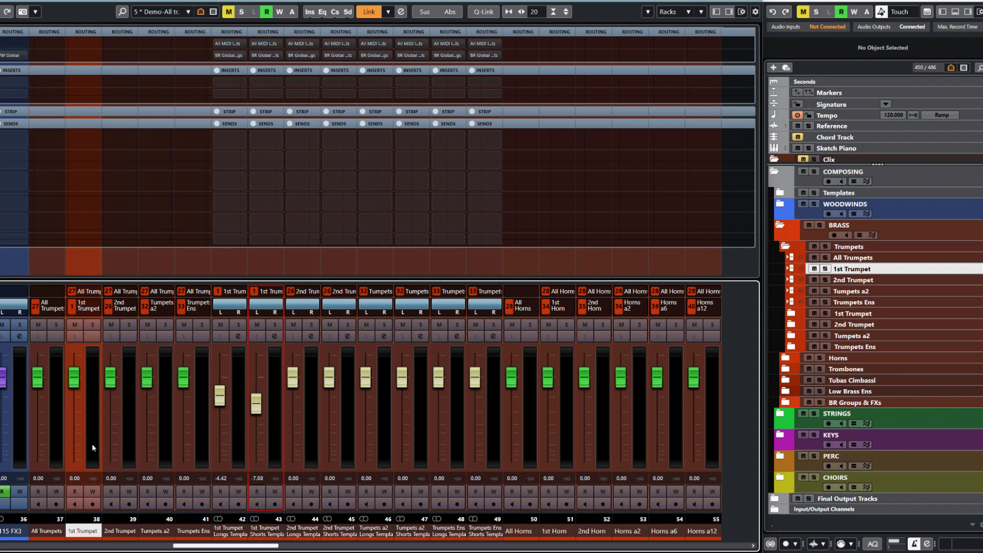
mouse_move(74, 386)
mouse_down()
mouse_move(87, 465)
mouse_move(97, 371)
mouse_move(83, 474)
mouse_move(78, 360)
mouse_move(80, 413)
mouse_move(88, 431)
mouse_move(88, 380)
mouse_move(94, 443)
mouse_move(88, 379)
mouse_move(87, 410)
mouse_move(87, 400)
mouse_up()
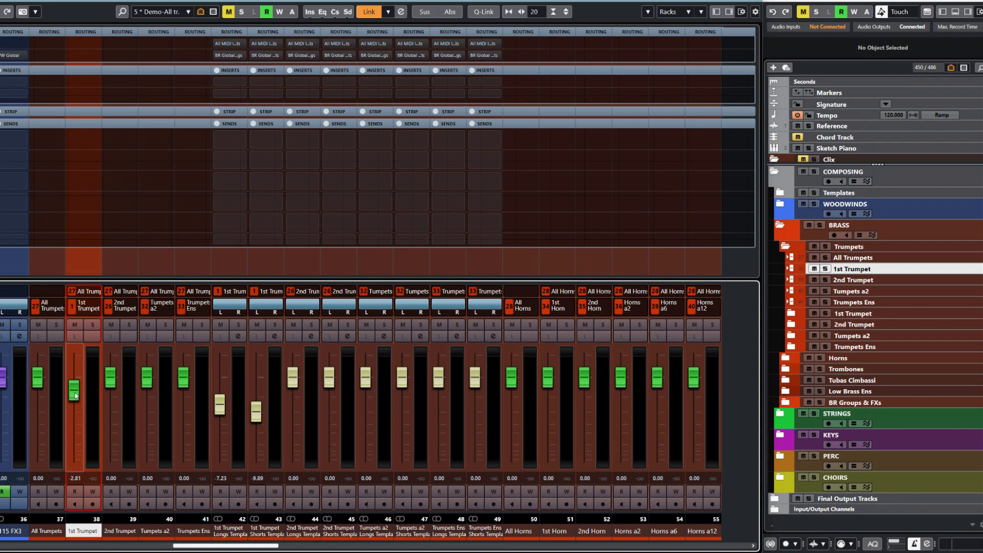
ctrl+click(75, 393)
ctrl+click(220, 398)
ctrl+click(256, 406)
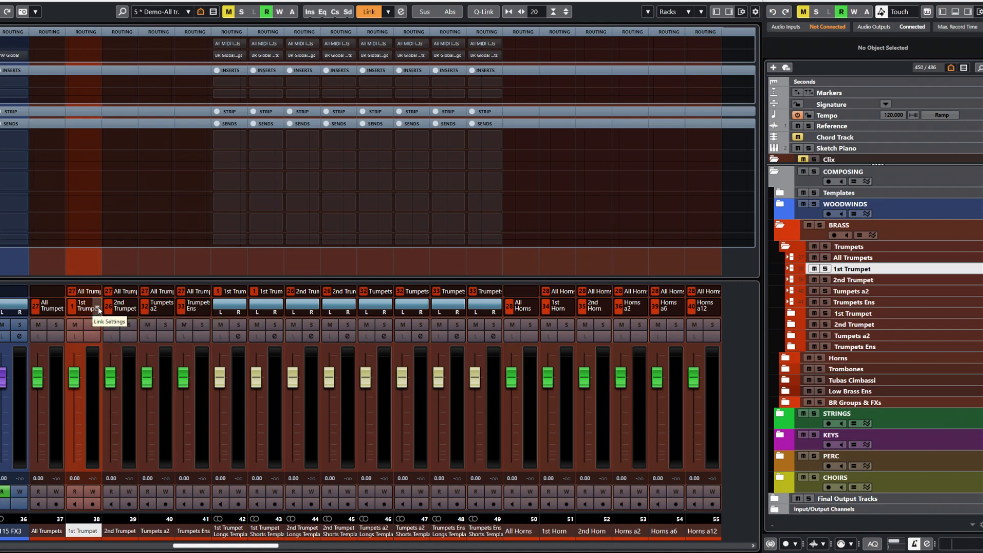
click(98, 309)
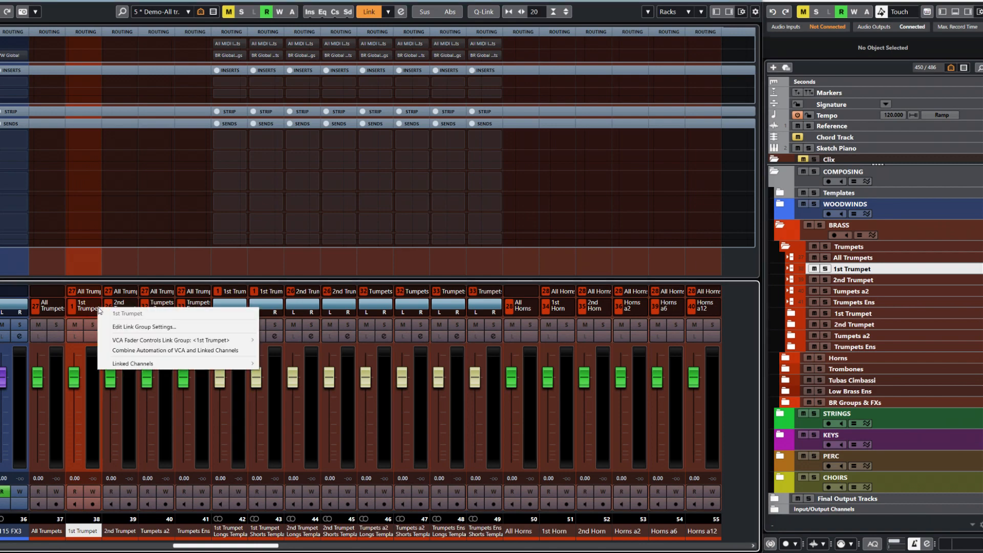
click(137, 328)
drag(59, 198, 472, 151)
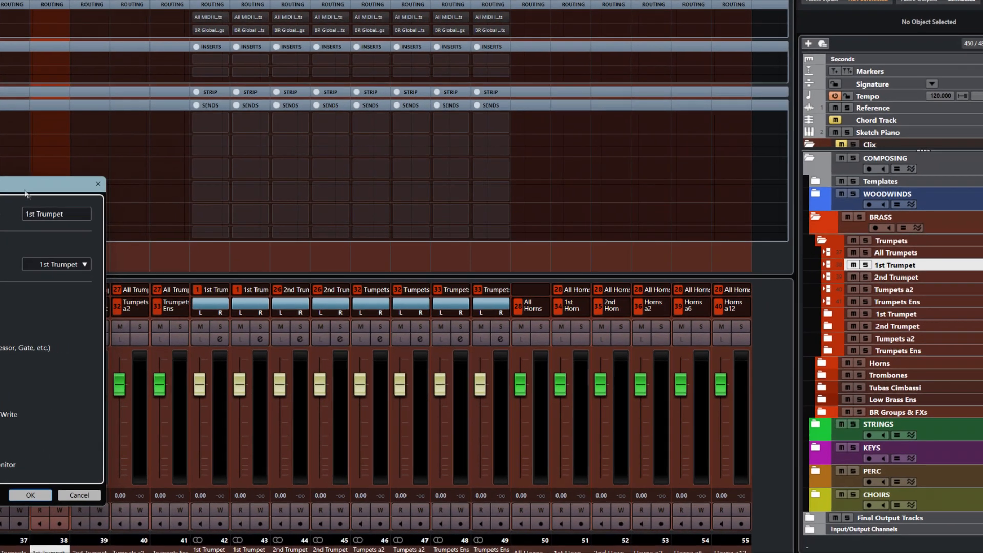
drag(505, 53, 486, 53)
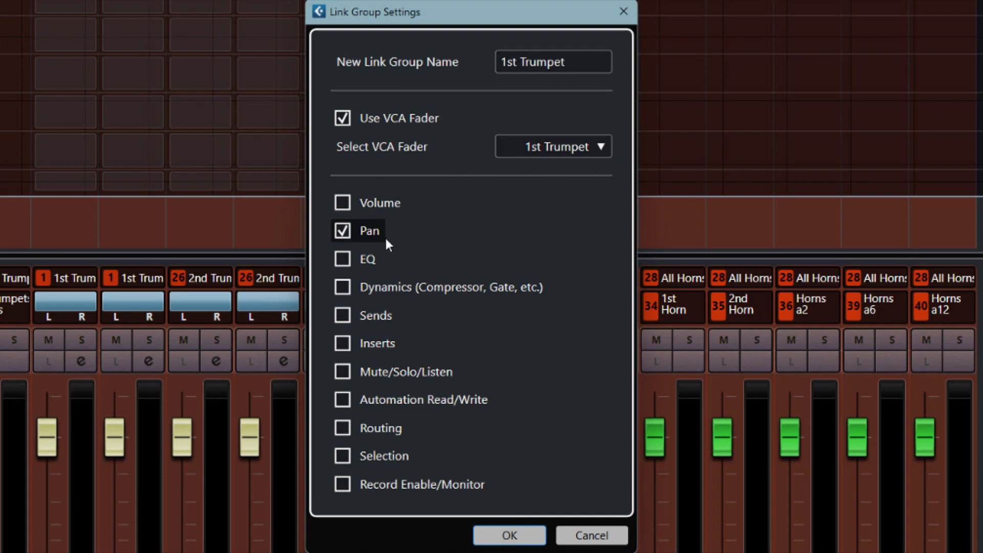
click(589, 535)
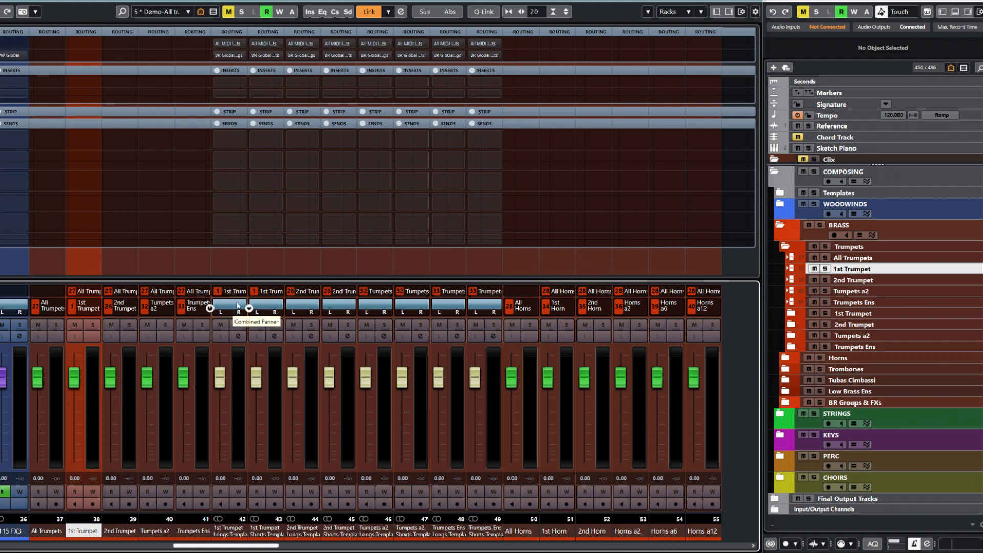
mouse_move(238, 310)
mouse_down()
mouse_move(213, 304)
mouse_move(242, 305)
mouse_up()
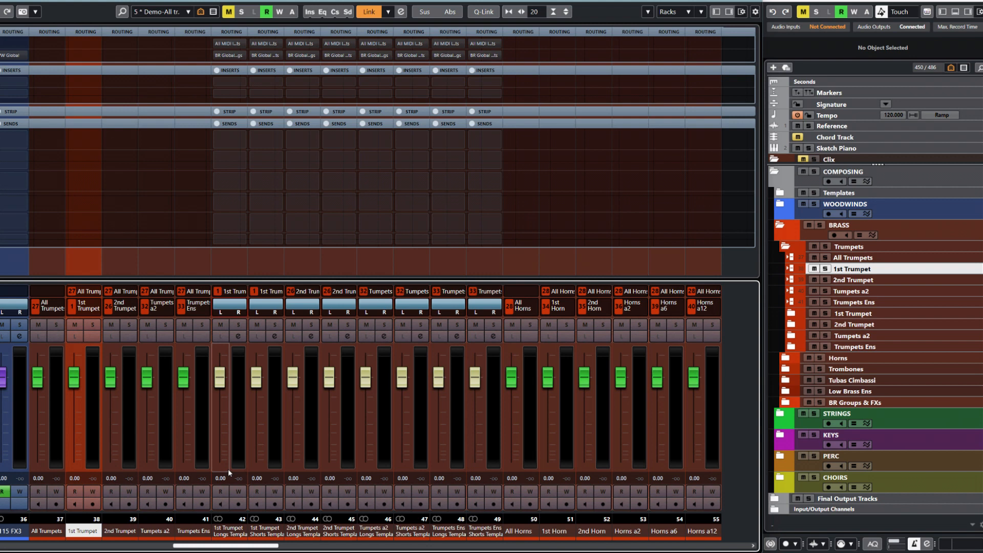
- Lower 2nd Trumpet to -20.4 dB with its linked channels, then reset it to 0.00
mouse_move(231, 309)
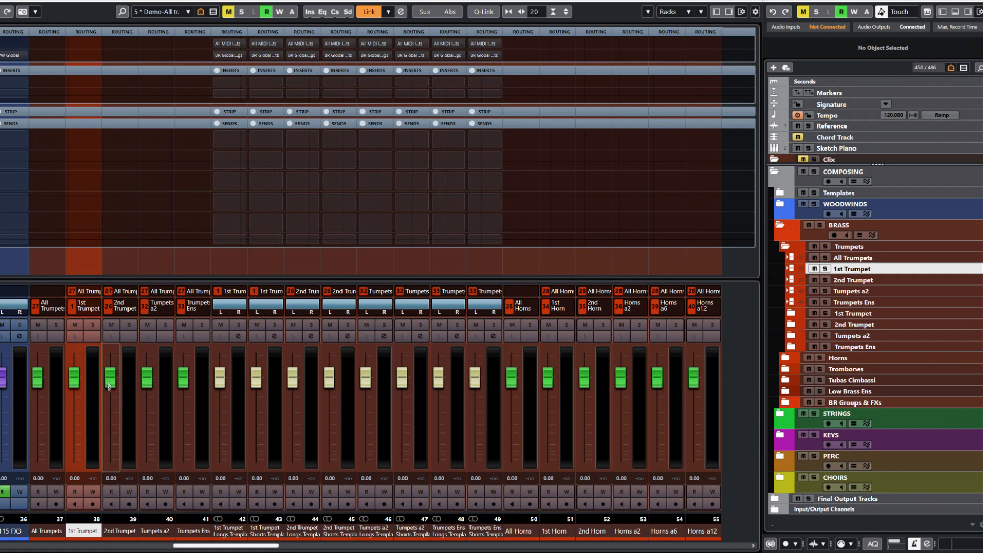
drag(110, 384, 110, 441)
drag(111, 394, 109, 438)
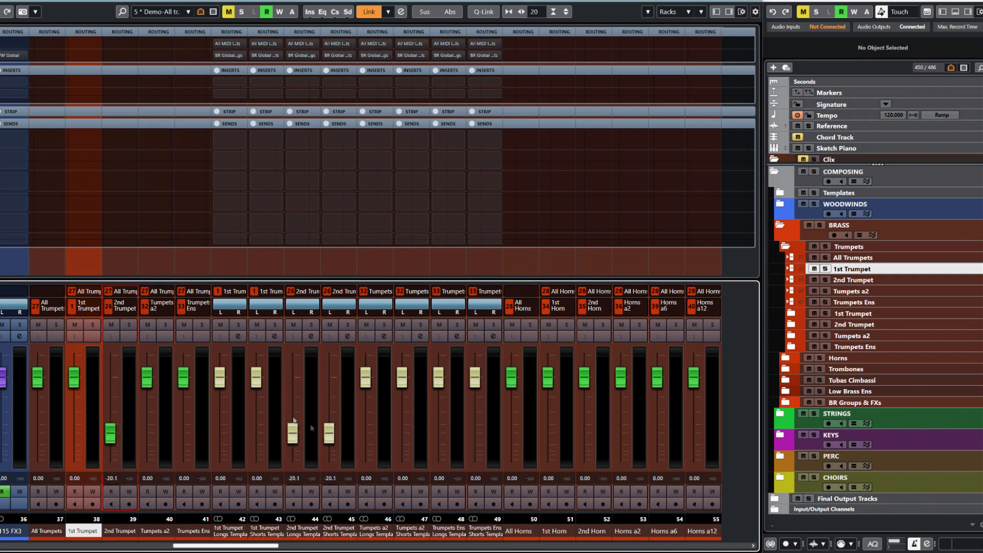
ctrl+click(111, 433)
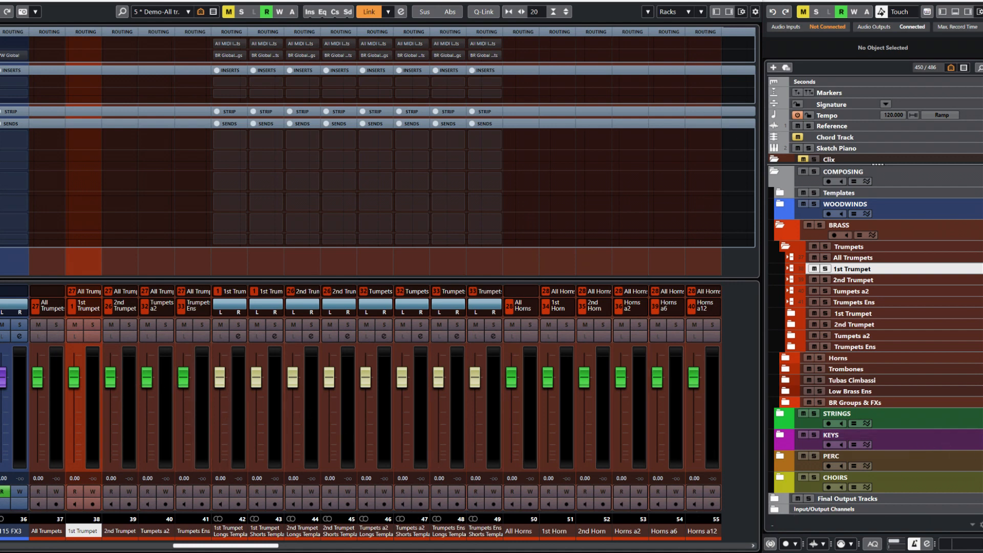
- Lower the 1st, 2nd, a2 and Ens Longs and Shorts template faders individually
drag(222, 385, 290, 394)
drag(330, 379, 403, 397)
drag(439, 377, 439, 388)
drag(475, 377, 475, 411)
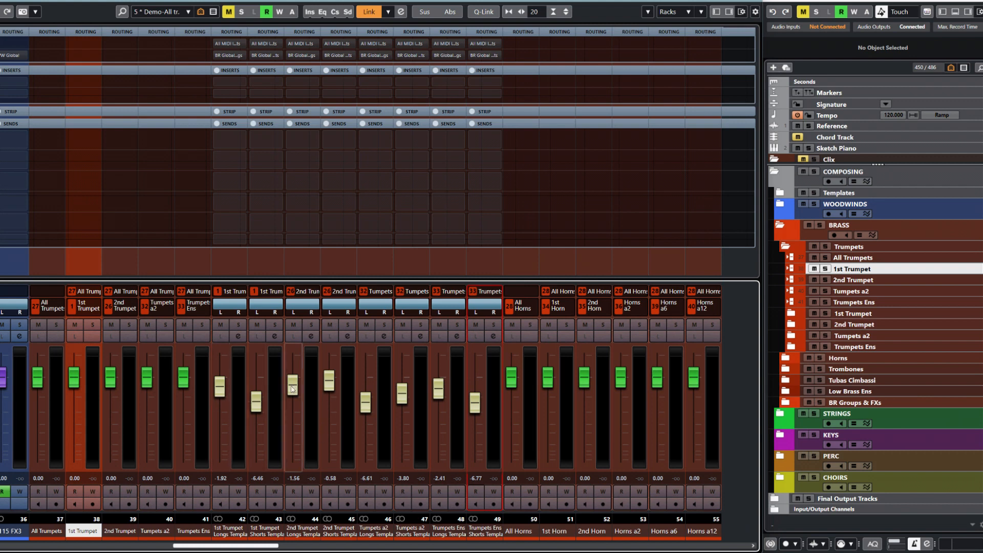
- Rebalance the 1st, 2nd, a2 and Ens trumpet faders, then drag All Trumpets down and back up
drag(76, 379, 118, 423)
mouse_move(81, 388)
mouse_down()
mouse_move(82, 408)
mouse_move(76, 385)
mouse_up()
drag(111, 410, 151, 395)
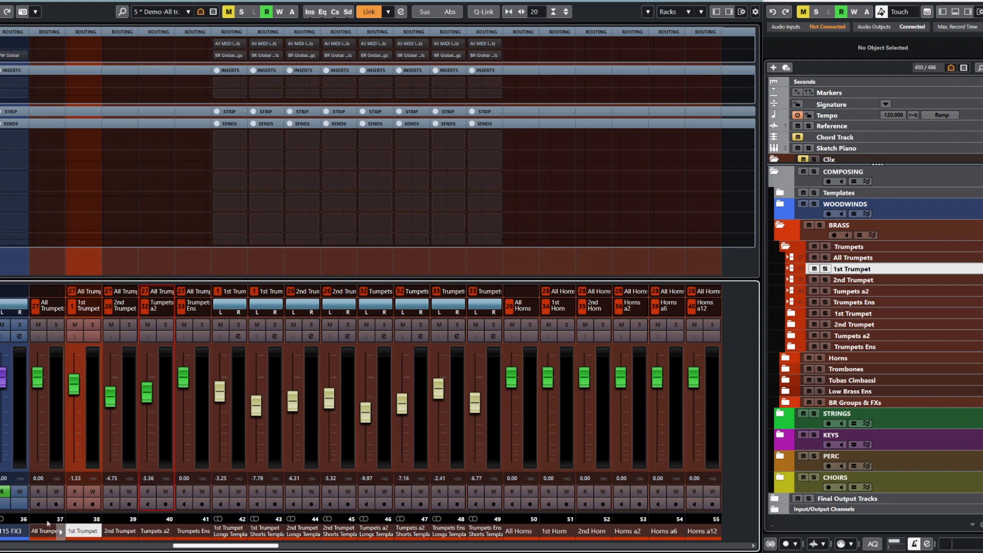
drag(183, 378, 149, 391)
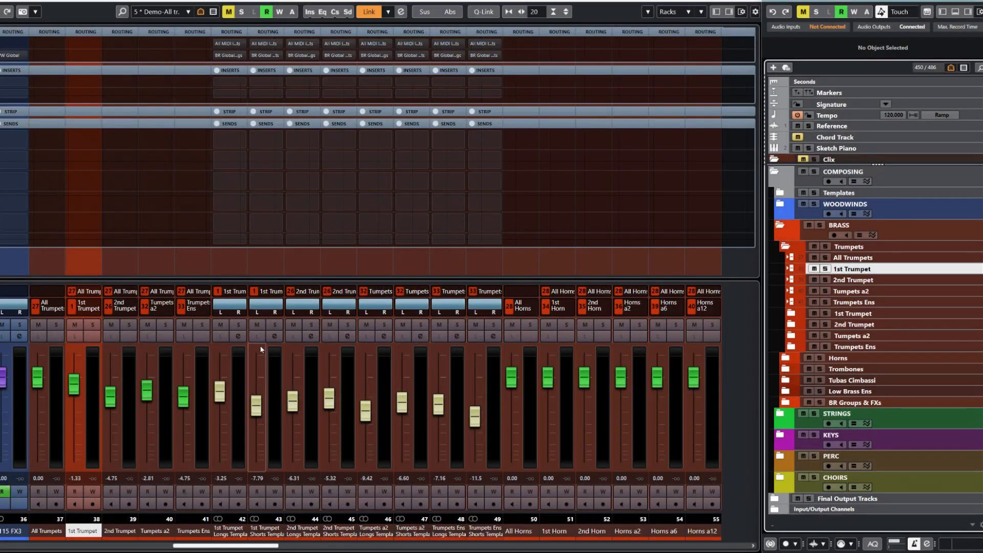
mouse_move(40, 383)
mouse_down()
mouse_move(42, 425)
mouse_move(56, 374)
mouse_move(41, 449)
mouse_move(44, 381)
mouse_up()
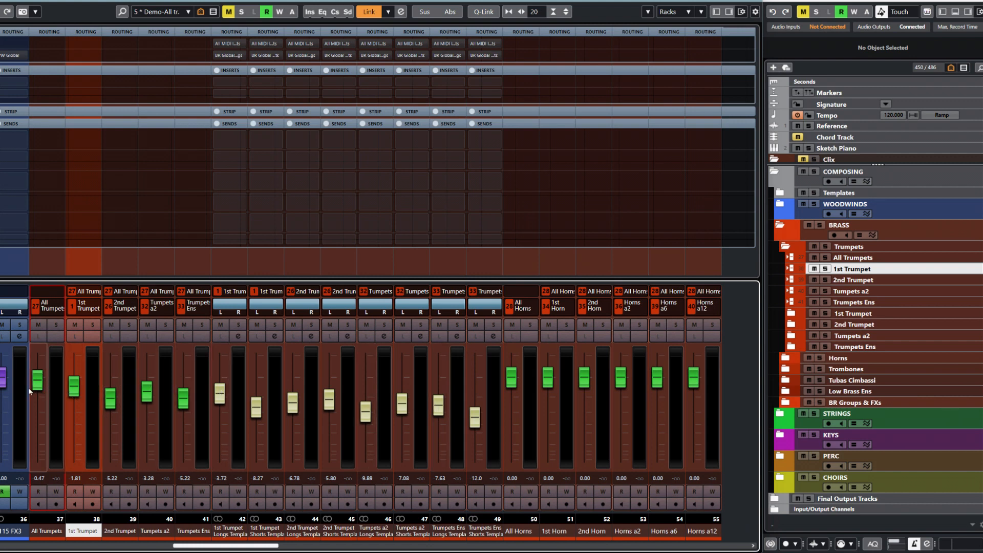
mouse_move(37, 391)
mouse_down()
mouse_move(38, 453)
mouse_move(42, 386)
mouse_up()
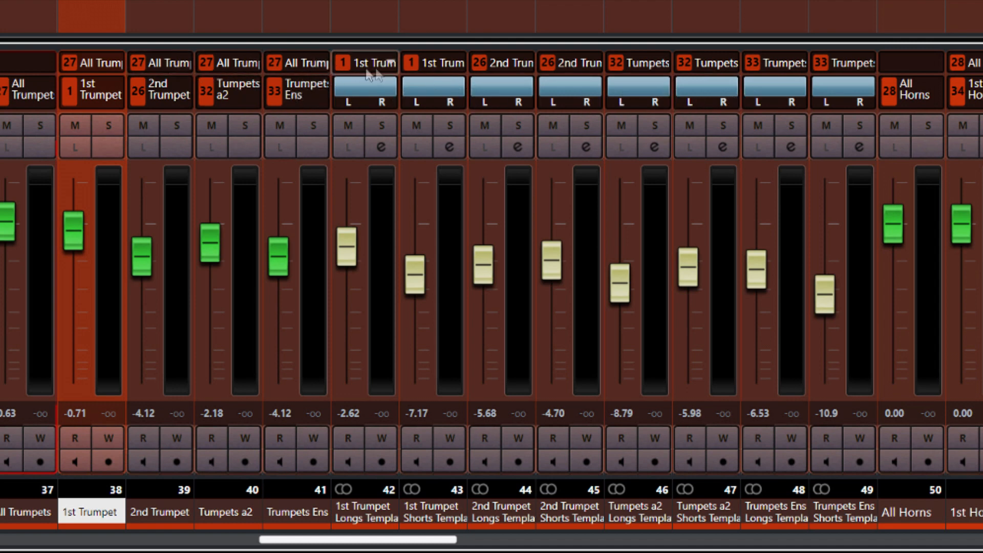
click(52, 94)
click(103, 126)
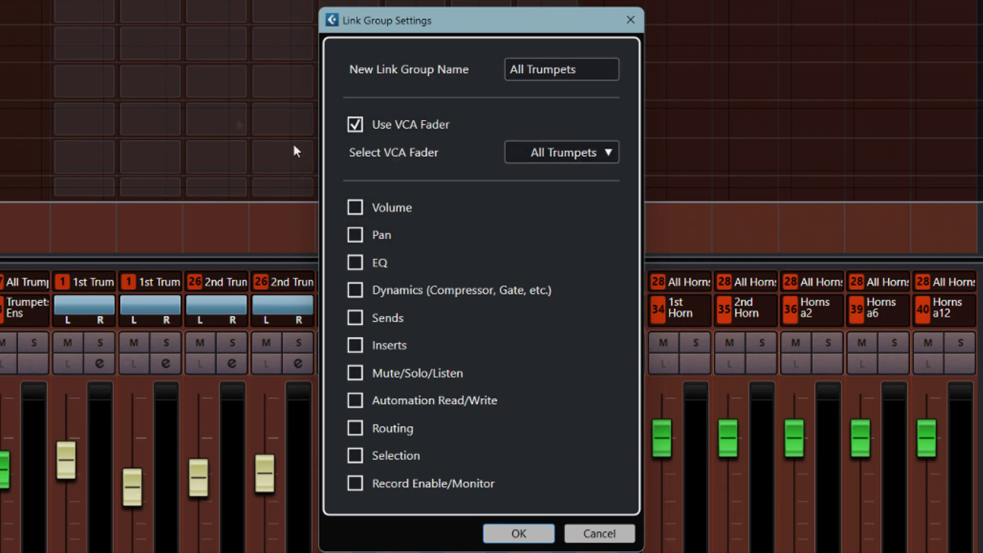
click(600, 533)
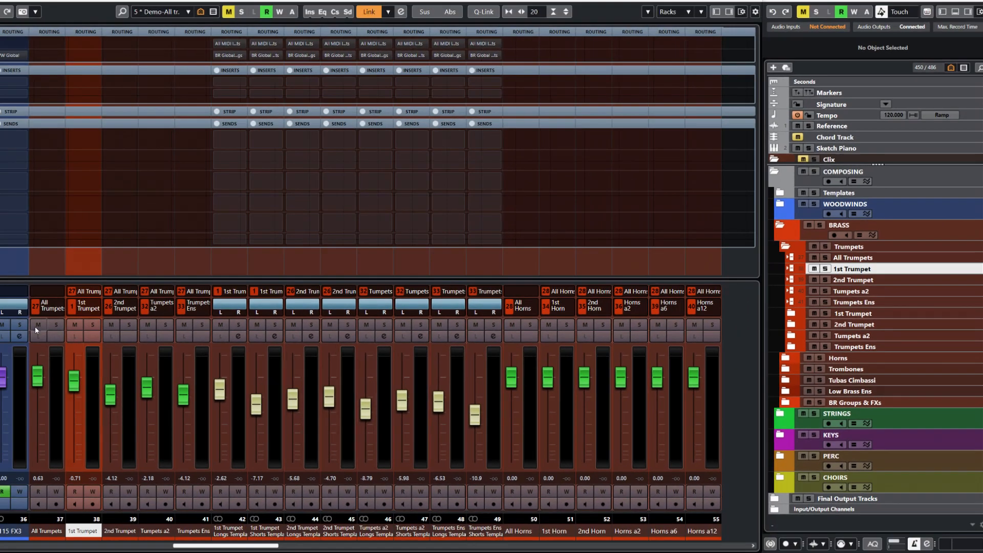
click(53, 324)
click(93, 326)
click(93, 326)
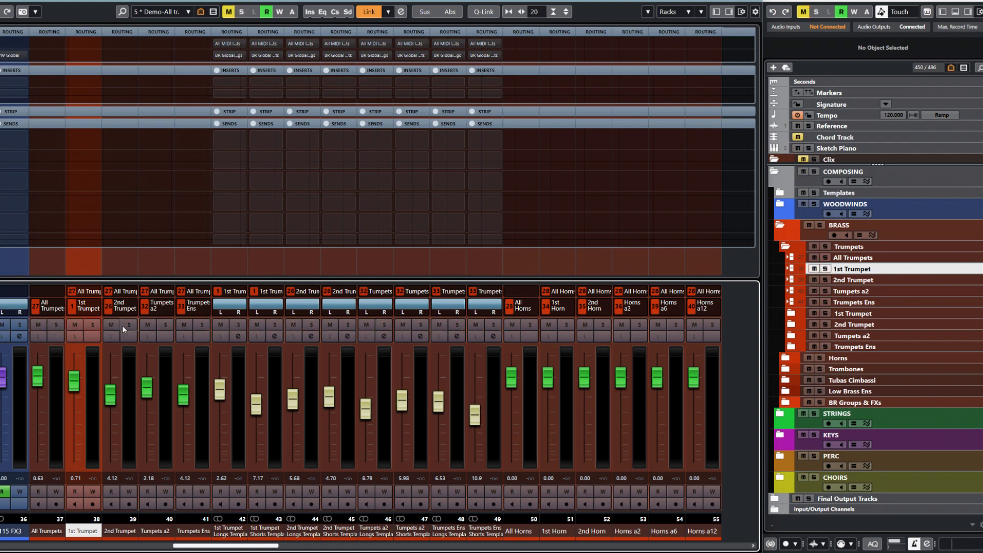
click(129, 325)
click(129, 325)
drag(263, 546, 393, 546)
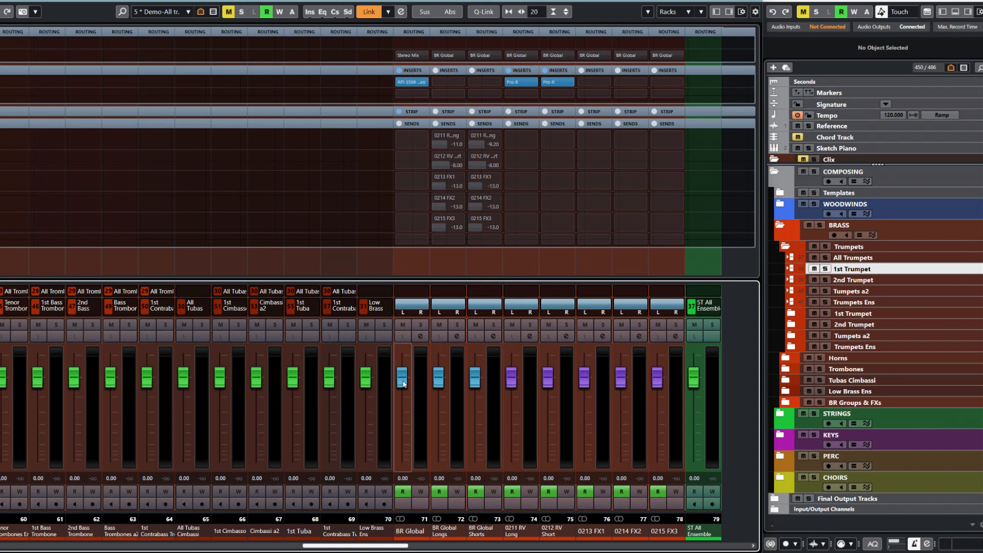
drag(403, 384, 403, 413)
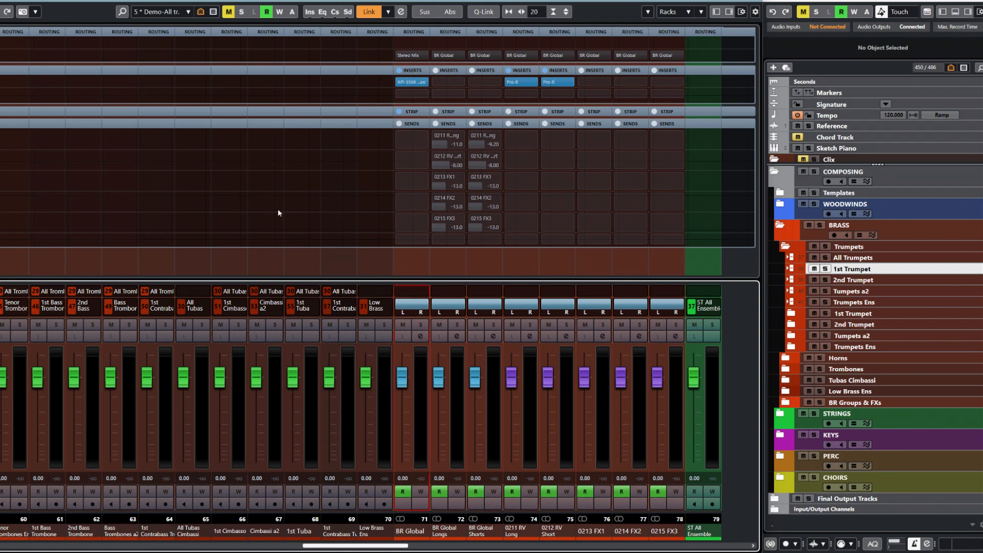
- Load the '6 Demo - Groups & VCAs' mixer configuration and scroll back to the brass channels
click(187, 11)
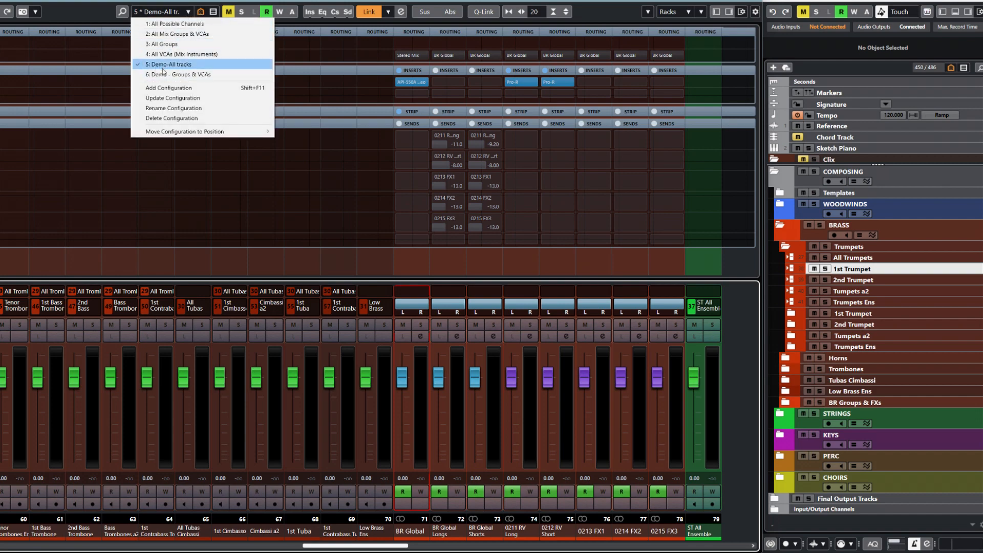
click(165, 77)
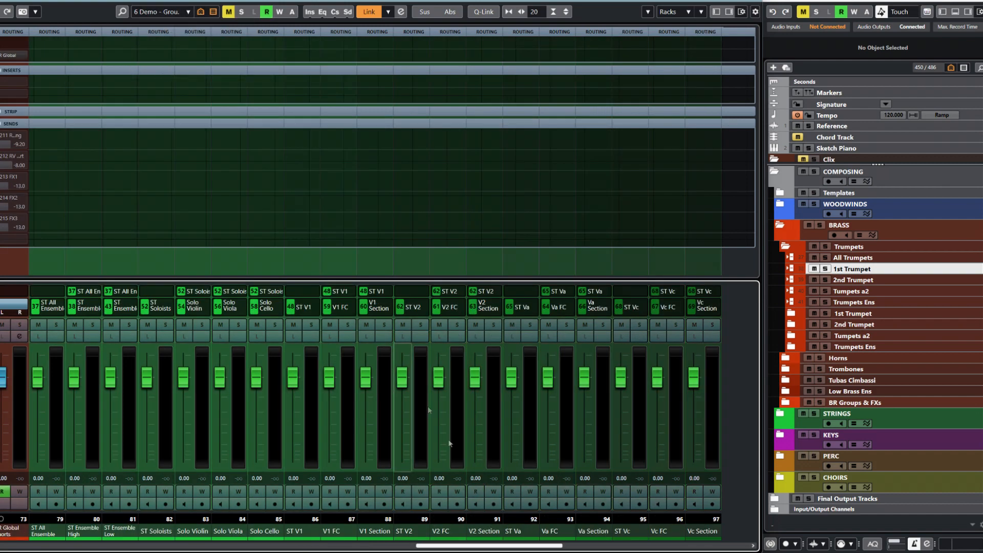
drag(465, 549, 363, 550)
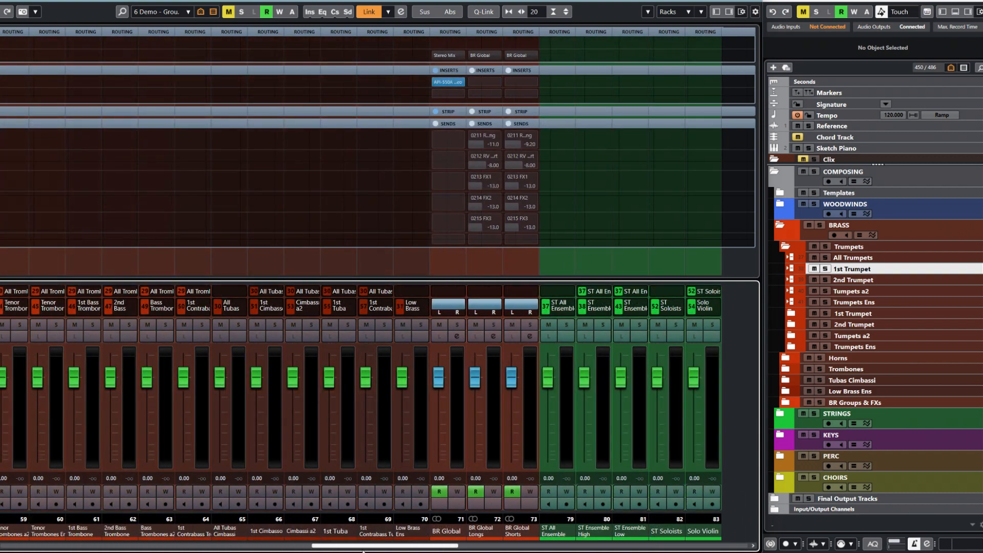
drag(362, 551, 327, 552)
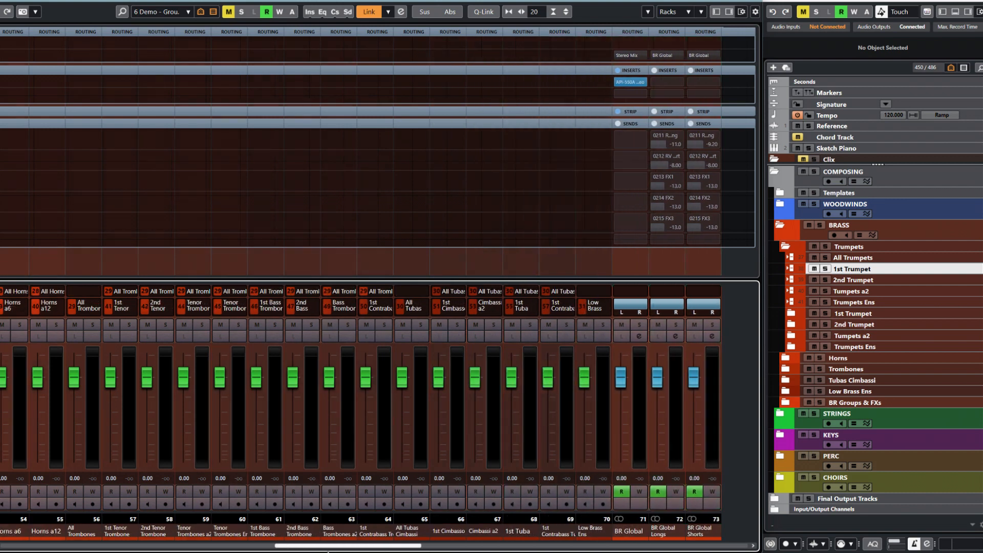
drag(328, 551, 268, 552)
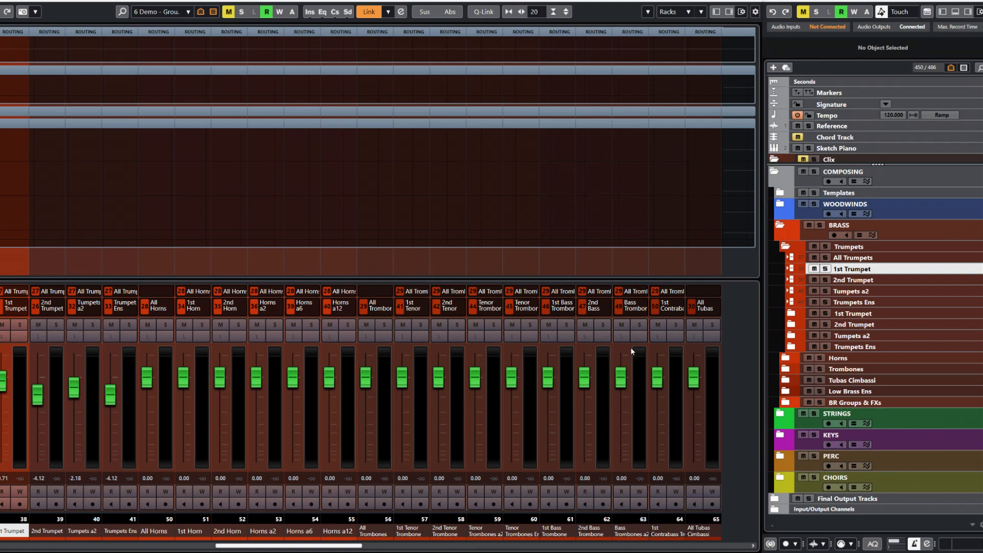
scroll(635, 379, right, 5)
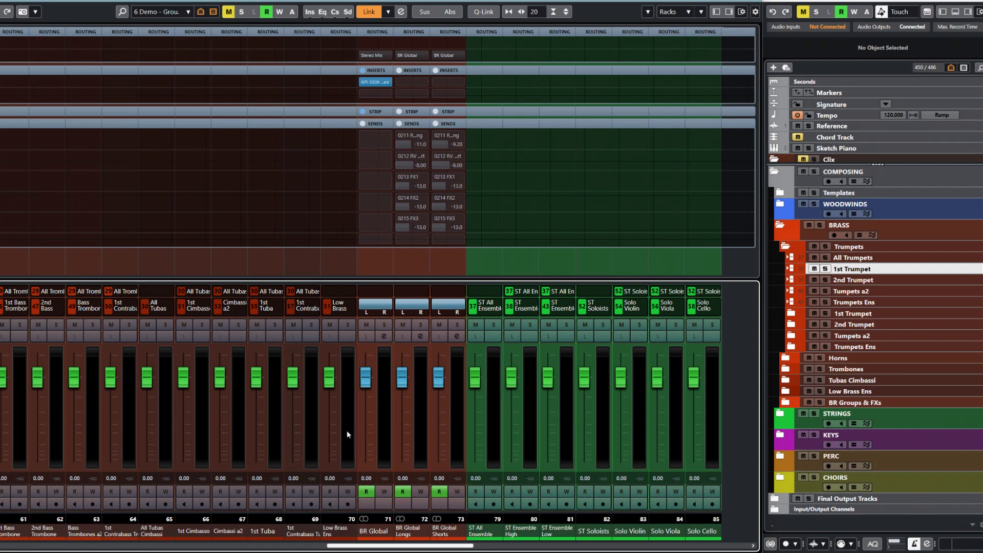
scroll(388, 547, left, 3)
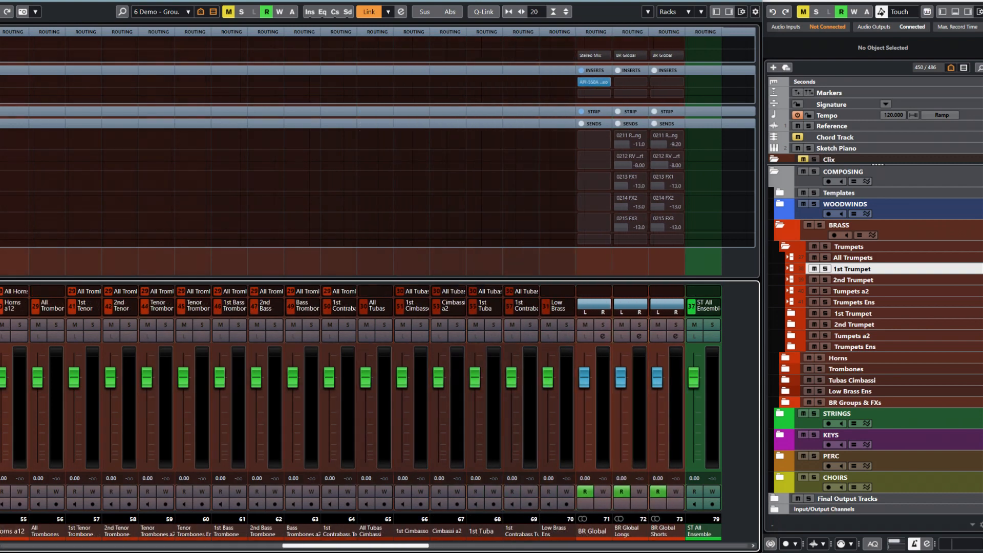
scroll(388, 547, left, 2)
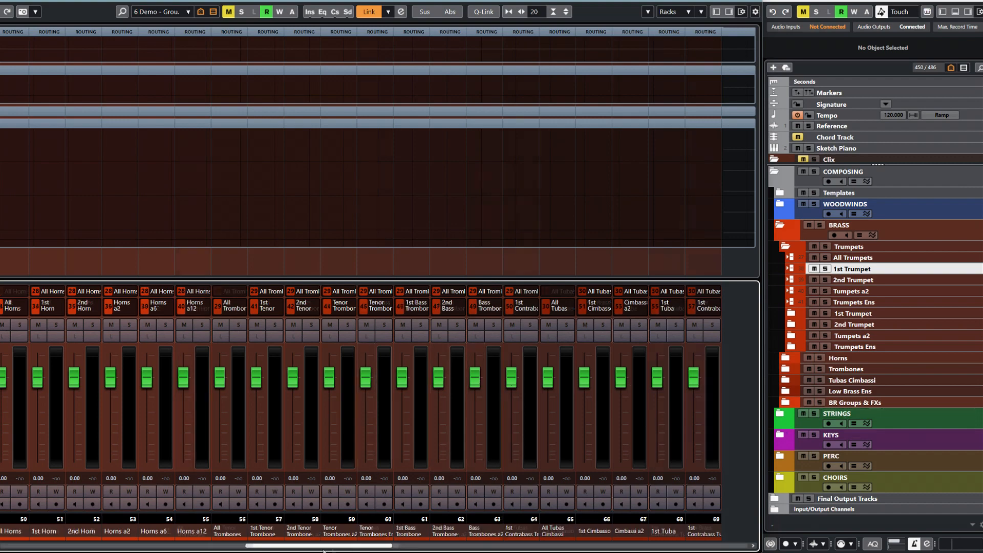
scroll(323, 546, left, 6)
scroll(379, 410, right, 4)
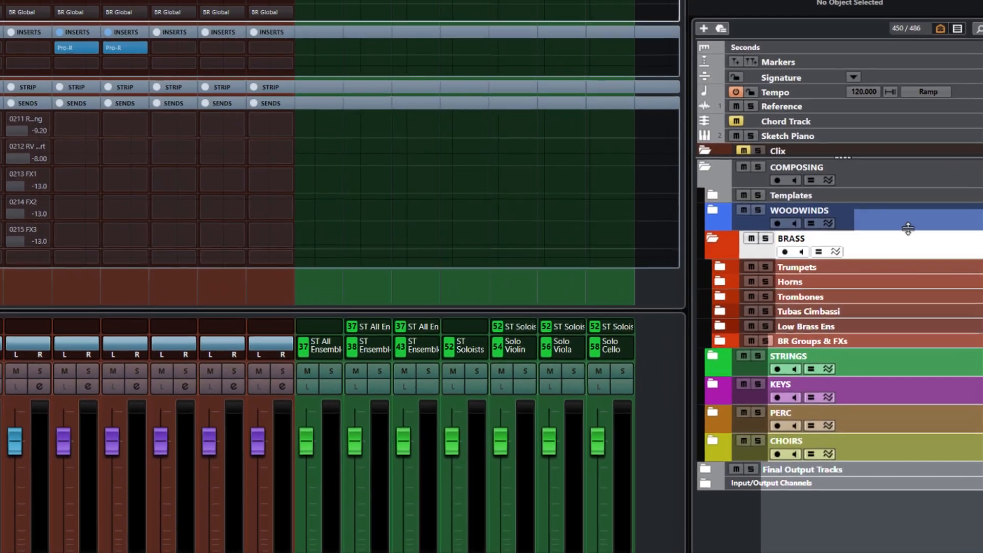
- Create a Baritones folder track and move it into BRASS below BR Groups & FXs
right_click(915, 252)
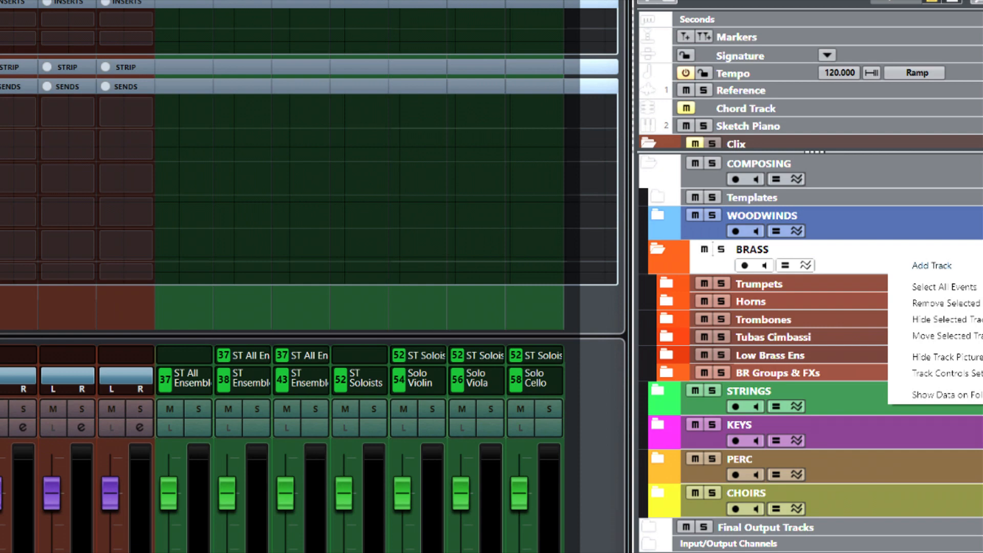
click(981, 379)
text(Bati)
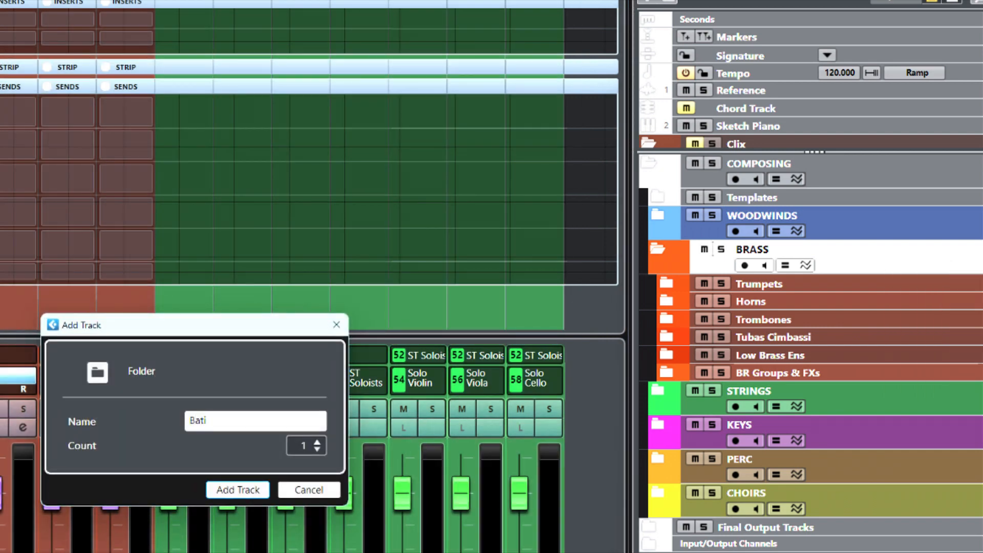
text(tones)
key(Return)
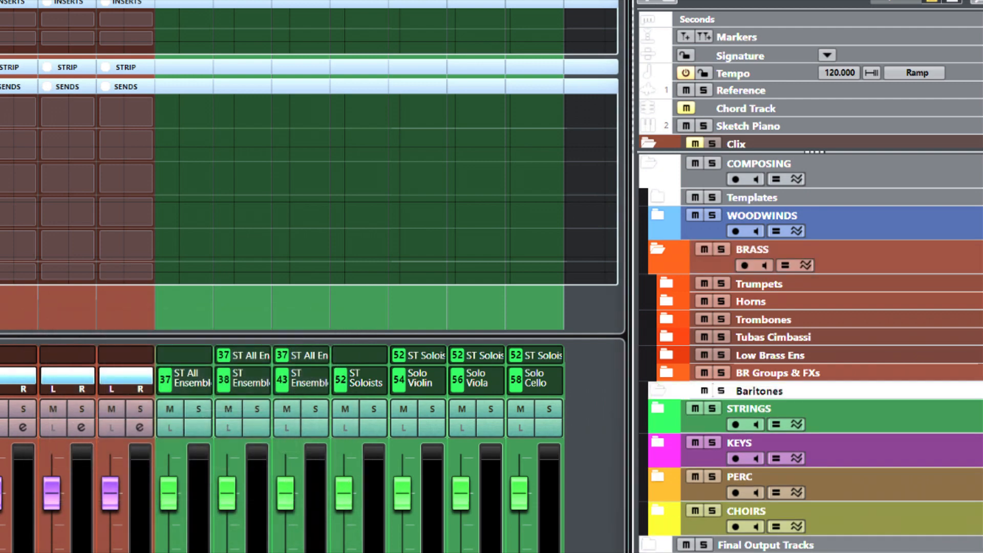
drag(911, 390, 917, 263)
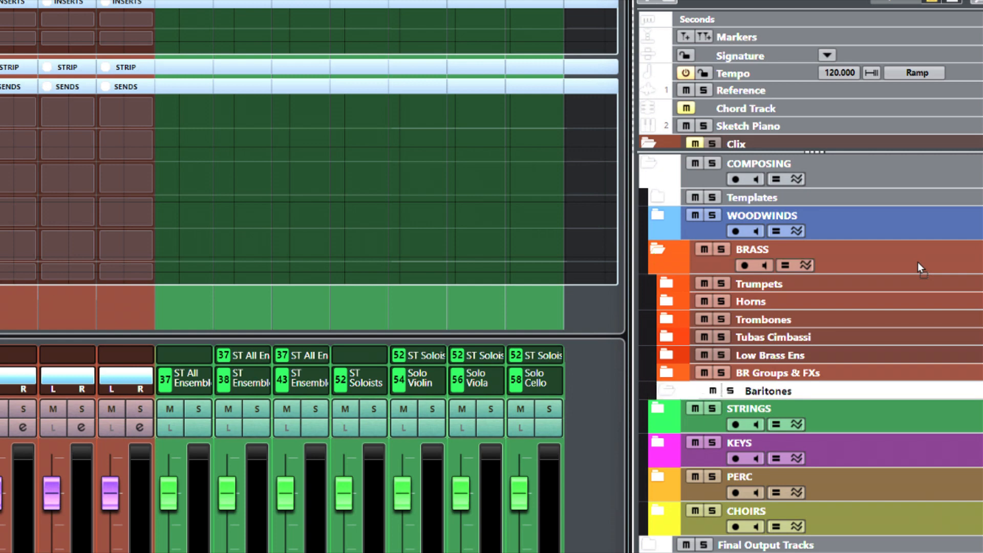
right_click(878, 394)
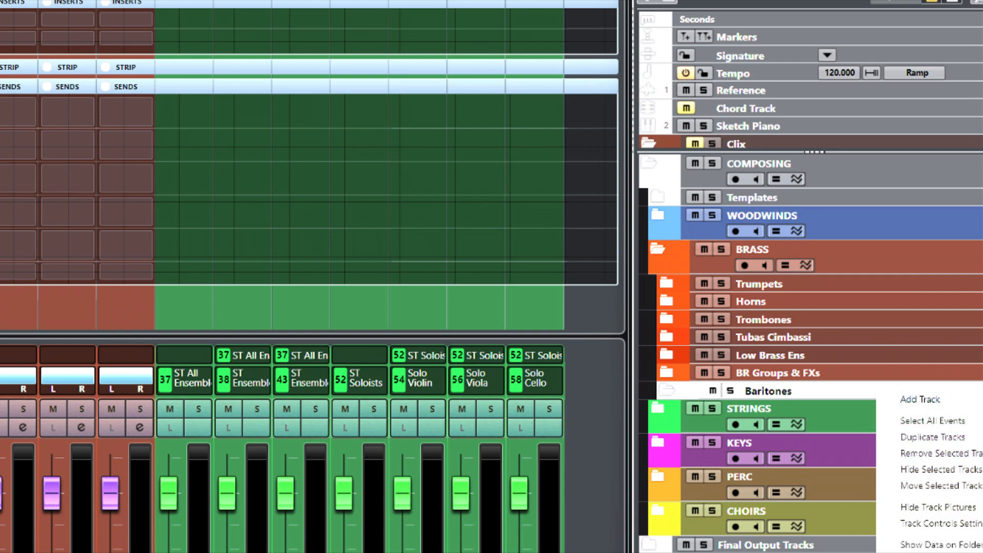
- Create a '1st Baritone' folder track and nest it in the Baritones folder
click(920, 399)
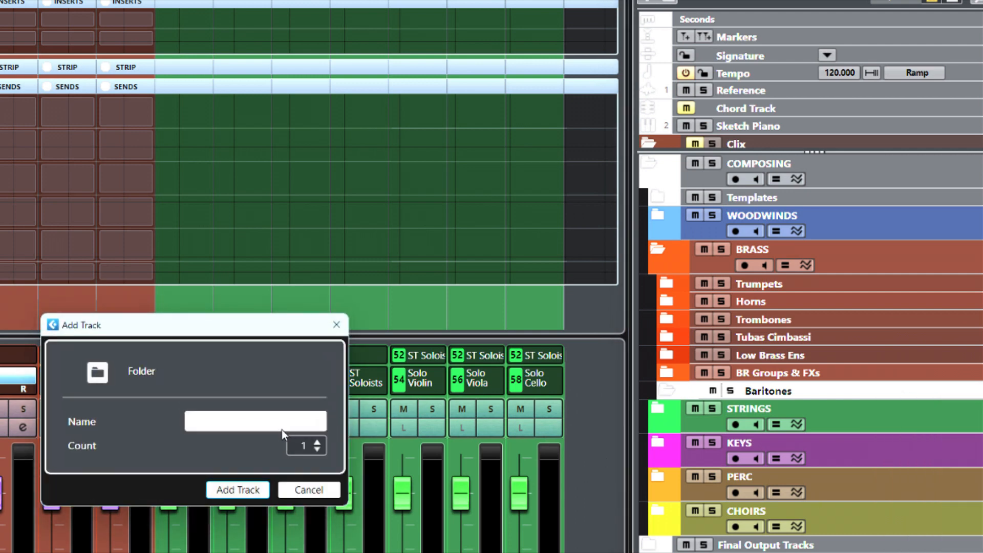
text(1st Baritone)
key(Return)
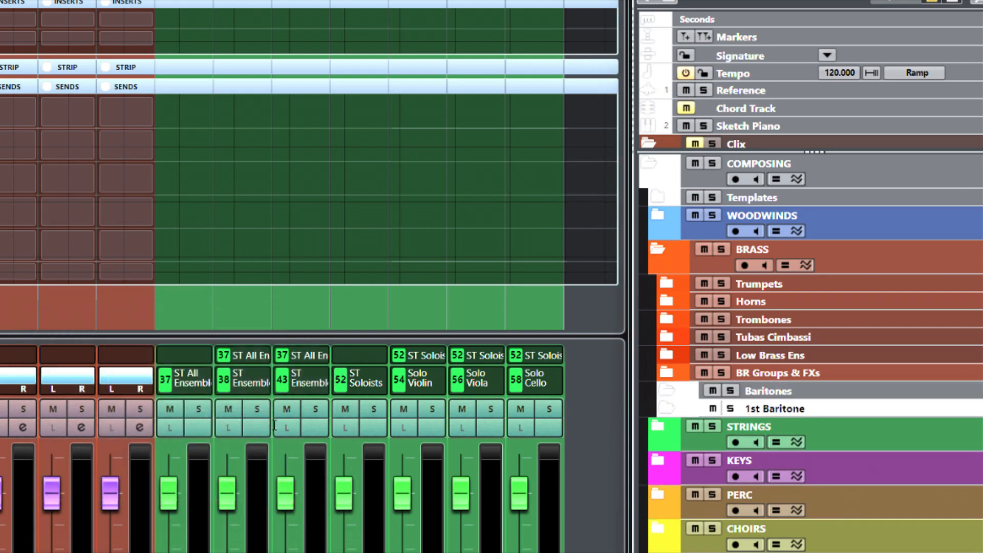
drag(892, 407, 893, 399)
double_click(874, 409)
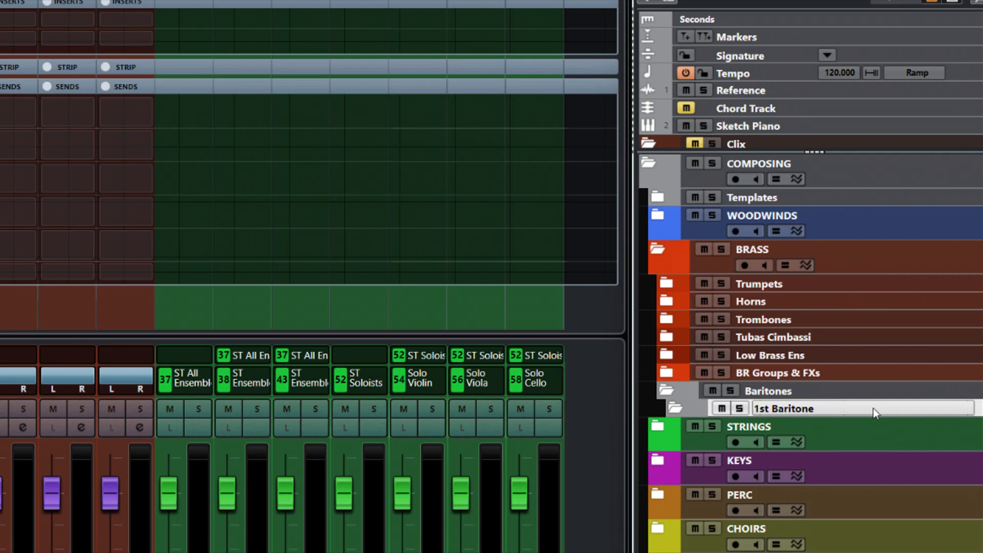
right_click(874, 407)
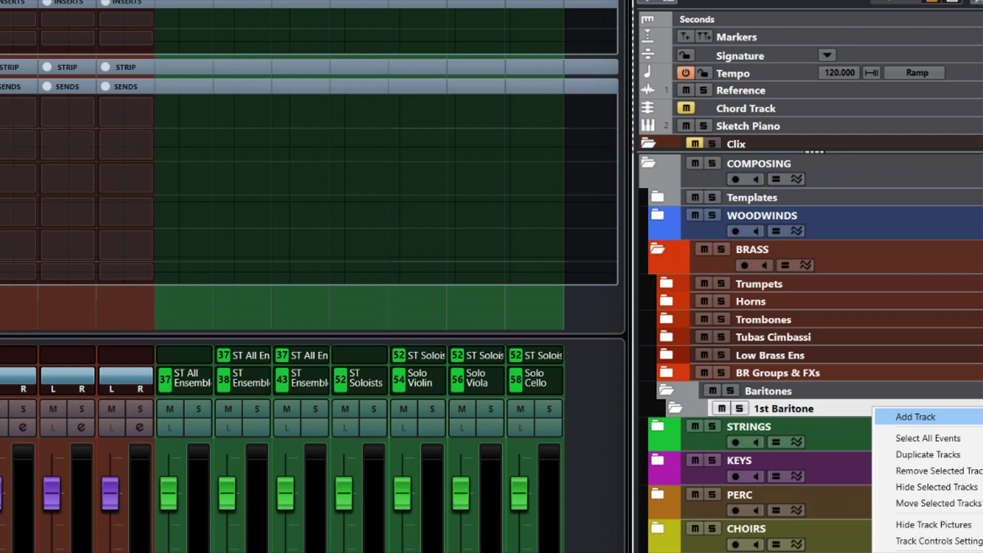
- Add an instrument track with no VST instrument named 'Baritone template Longs'
key(Return)
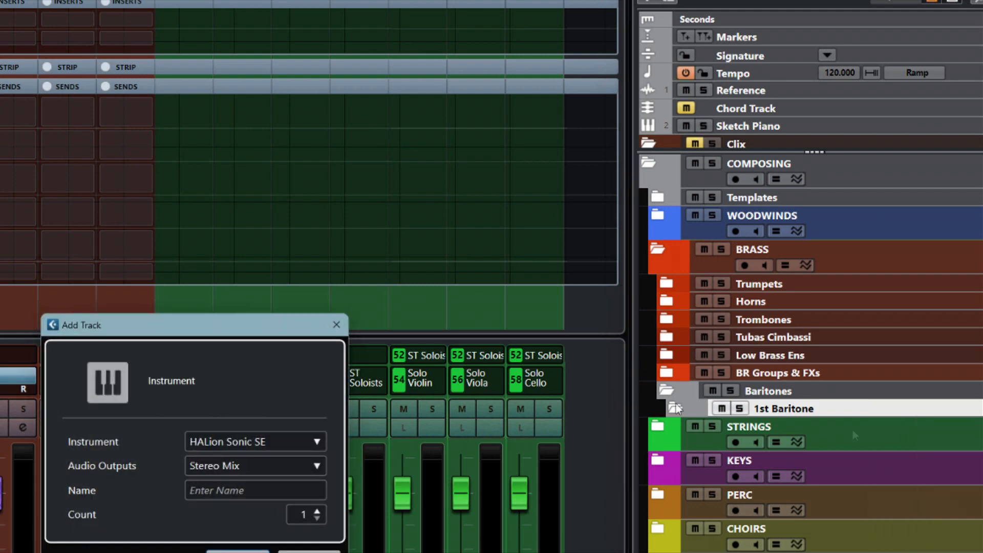
click(326, 436)
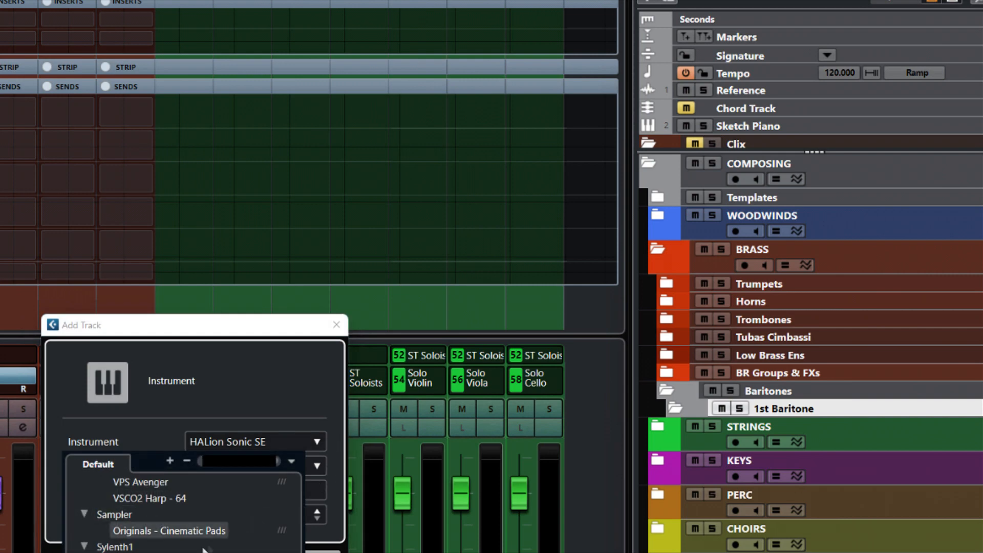
scroll(179, 527, up, 2)
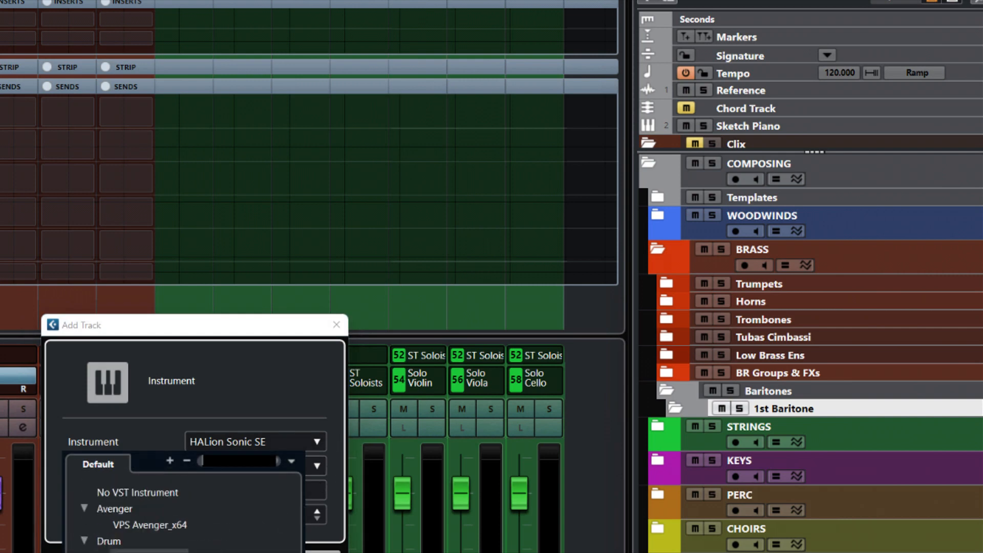
click(140, 492)
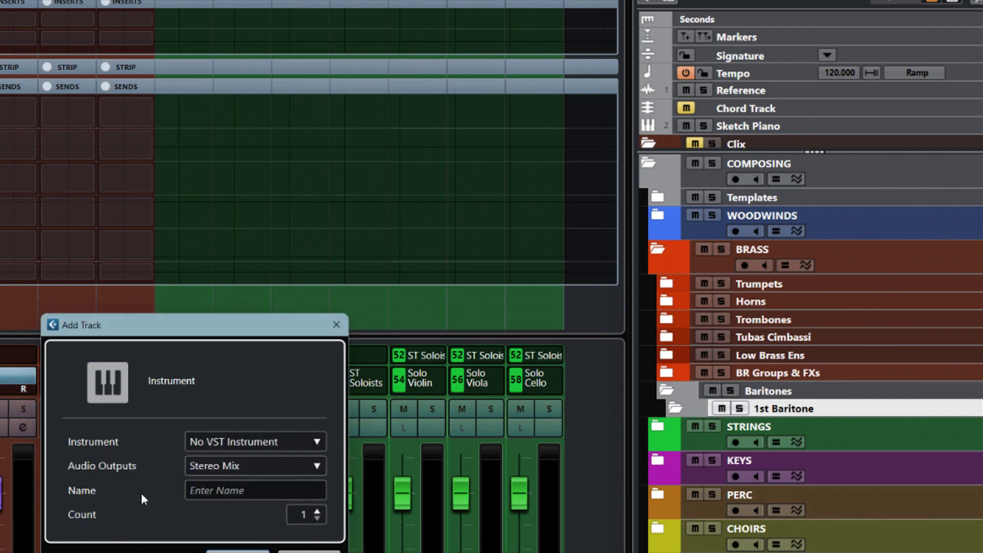
click(250, 489)
text(Ba)
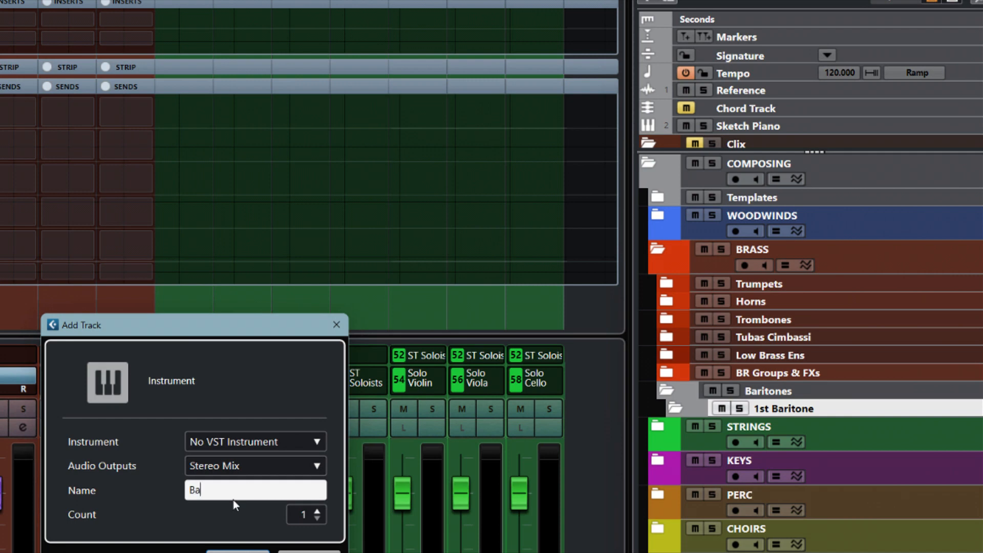
text(ritone template Longs)
key(Return)
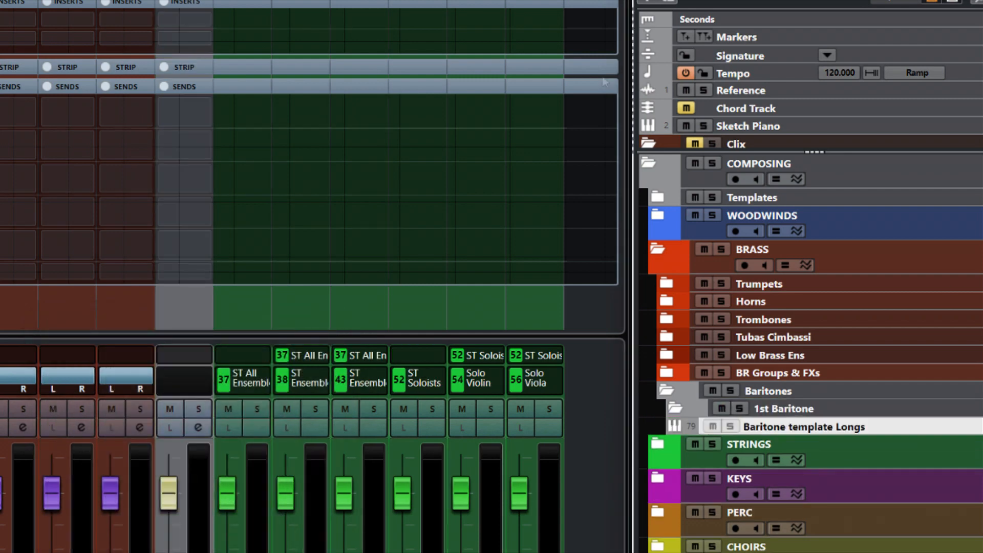
- Duplicate Baritone template Longs and rename the copy 'Baritone template Shorts'
right_click(930, 427)
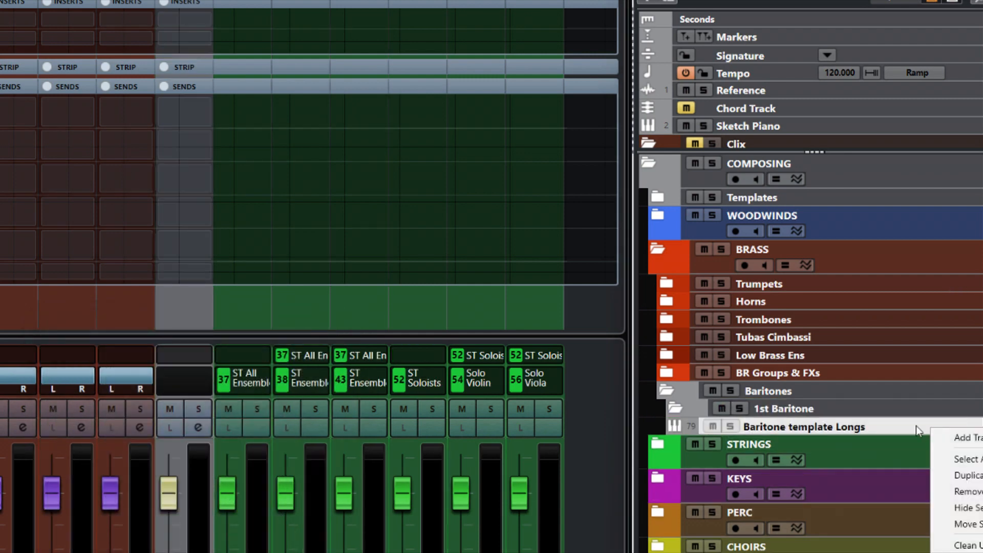
click(978, 476)
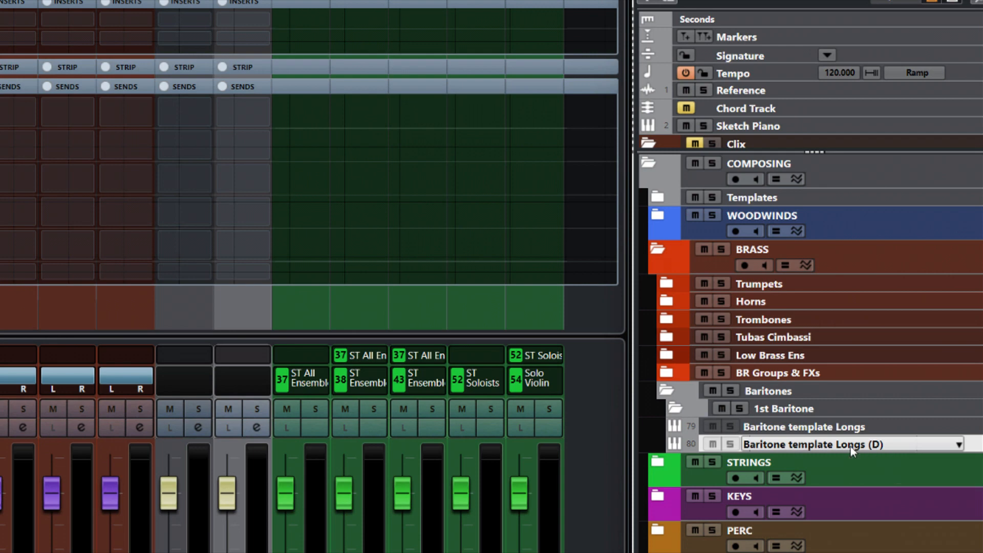
double_click(842, 444)
drag(842, 444, 928, 433)
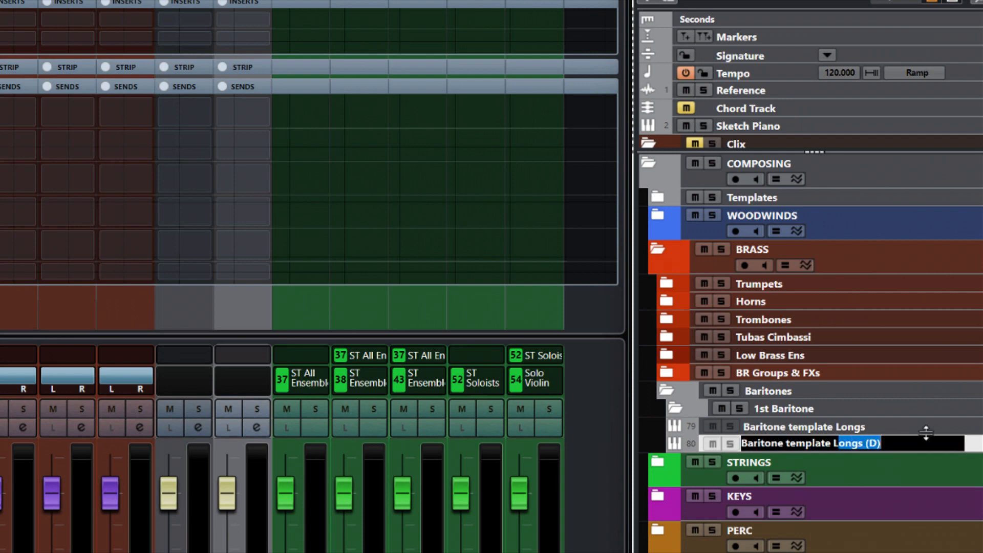
key(BackSpace)
text(Shorts)
key(Return)
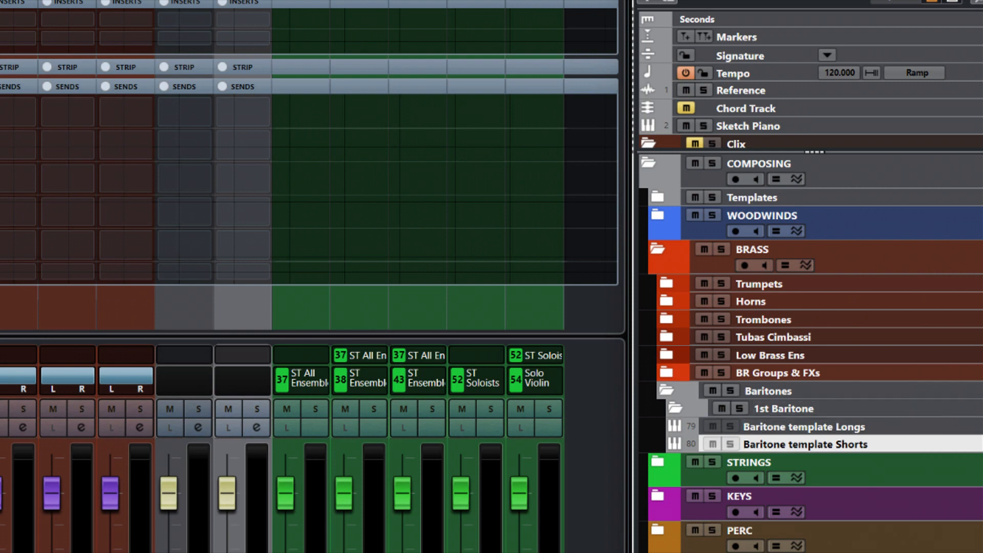
click(973, 430)
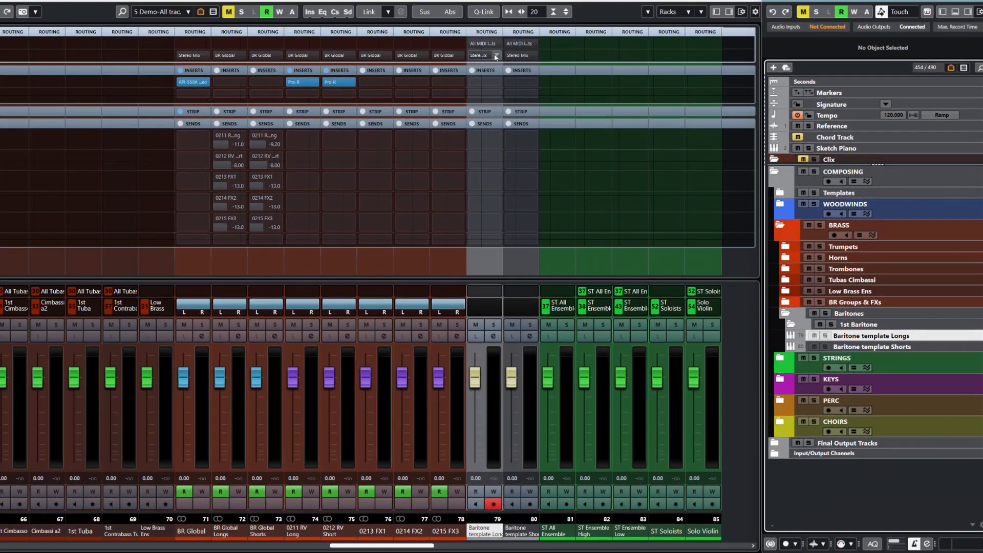
- Route Baritone template Longs to BR Global Longs and Baritone template Shorts to BR Global Shorts
click(417, 36)
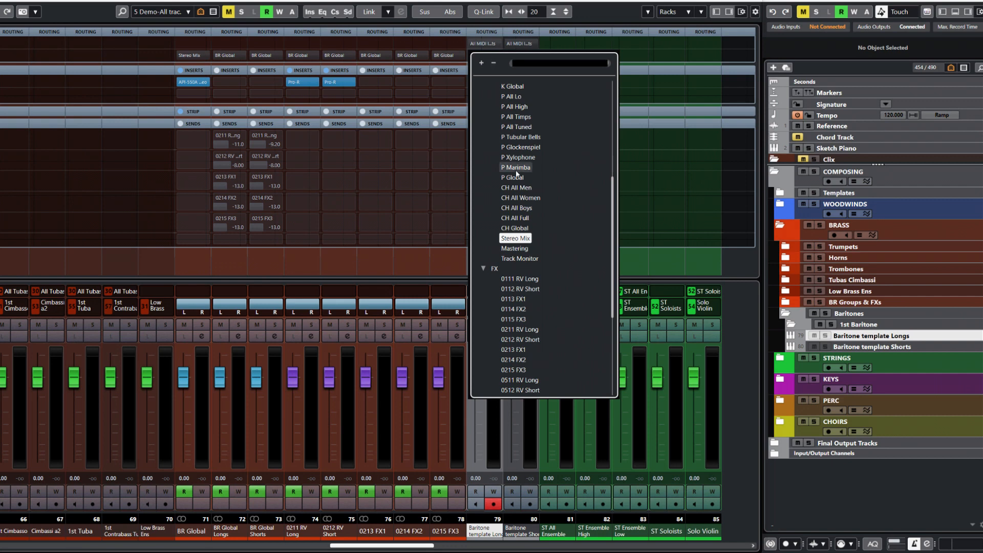
scroll(517, 169, up, 5)
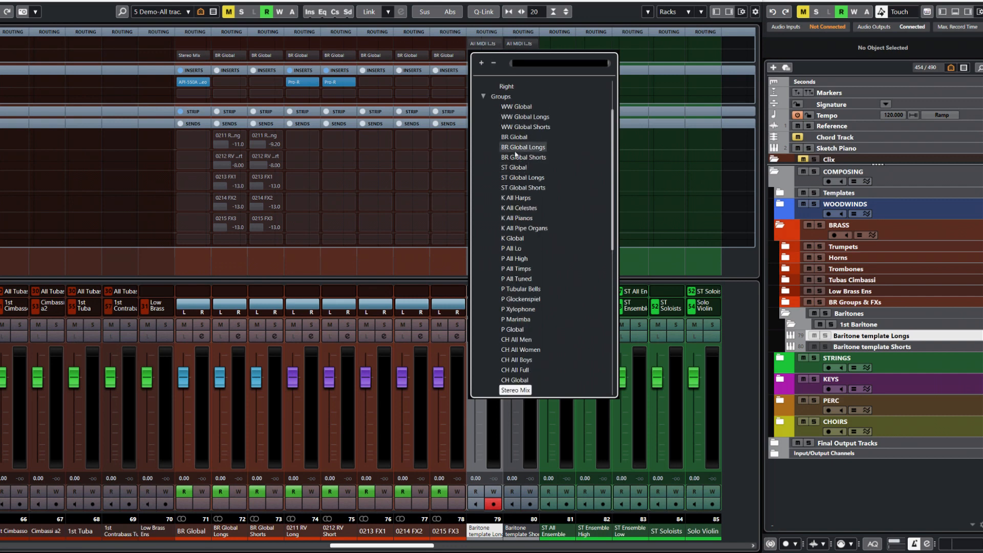
click(519, 148)
click(936, 348)
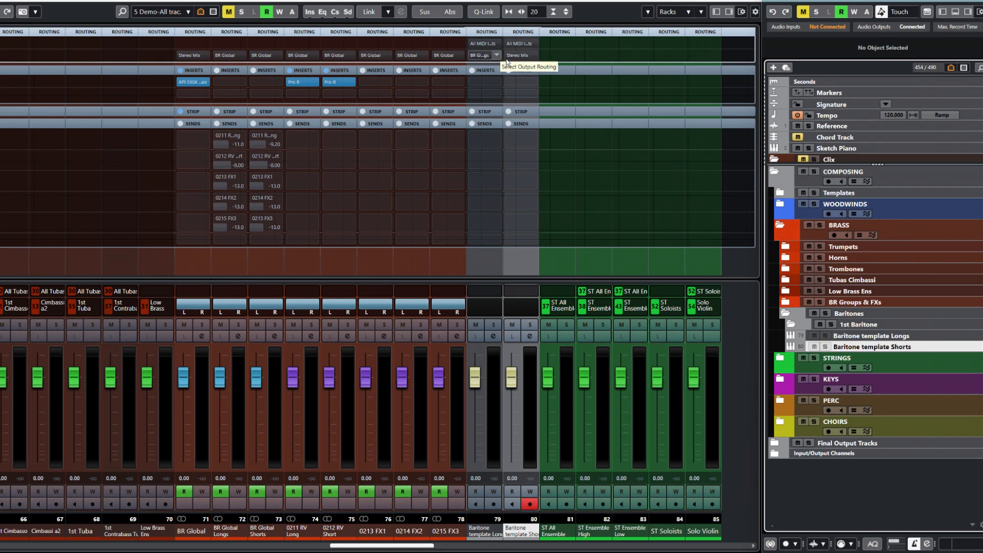
click(533, 56)
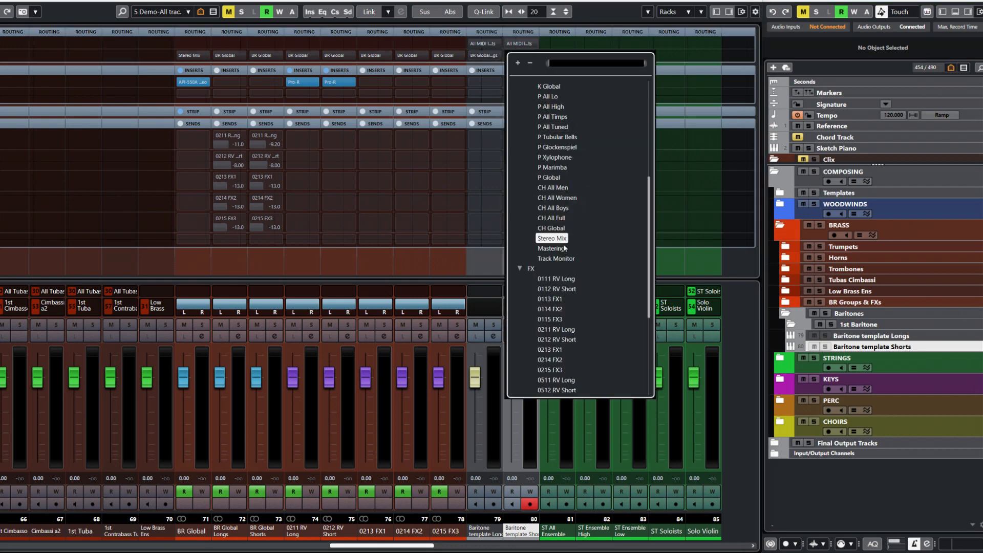
scroll(563, 242, up, 3)
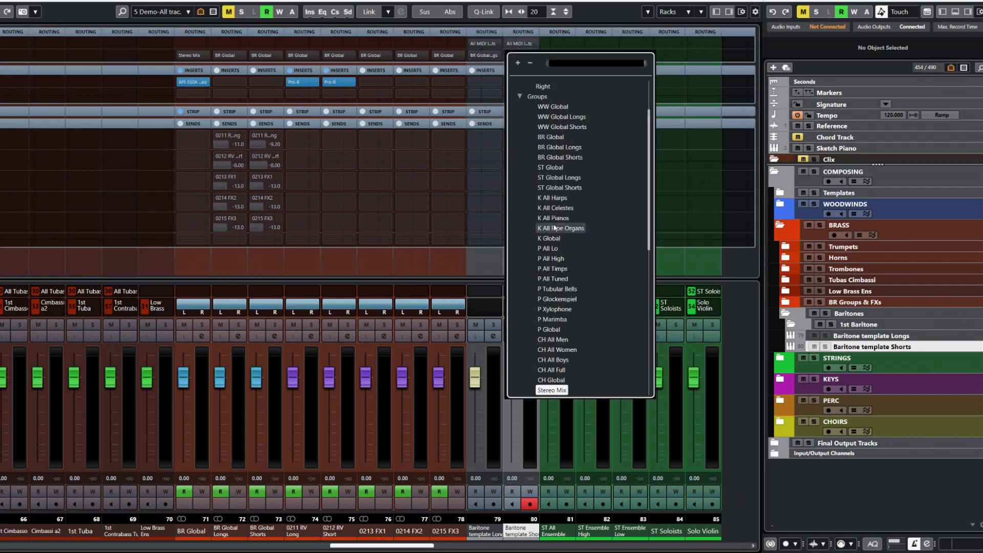
click(570, 158)
mouse_move(511, 172)
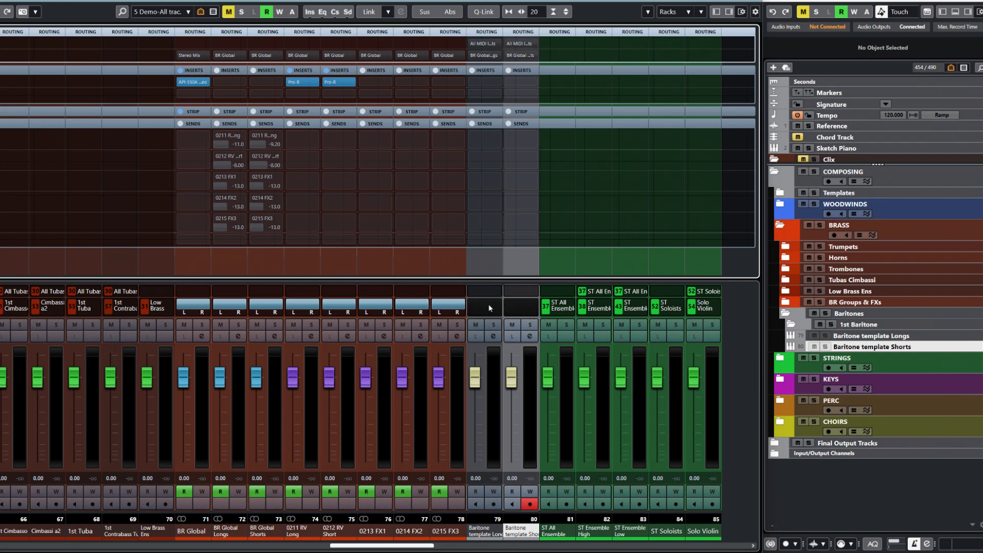
- Move both Baritone template tracks into the 1st Baritone folder
click(926, 336)
shift+click(926, 347)
drag(893, 449, 888, 415)
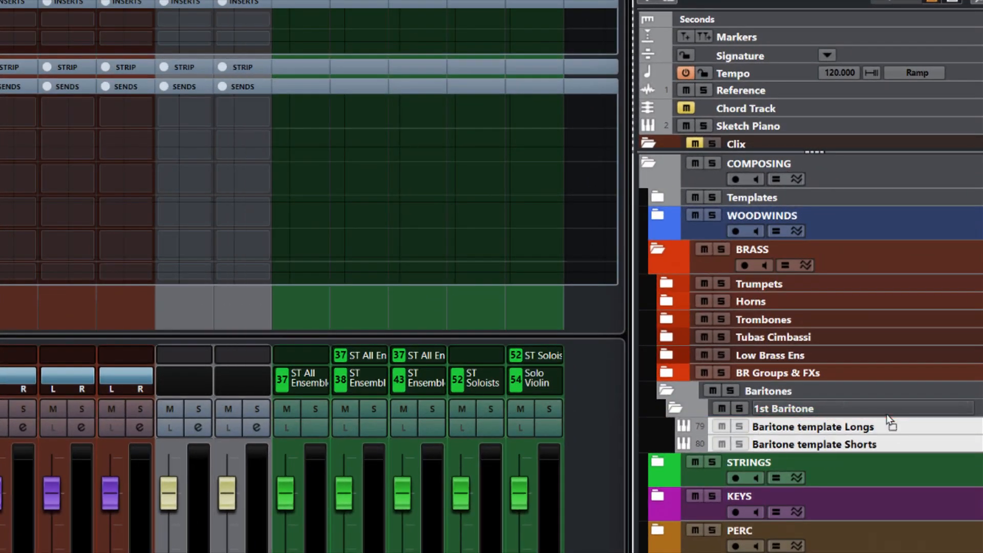
- Duplicate the 1st Baritone folder and rename the copy '2nd Baritone'
right_click(841, 408)
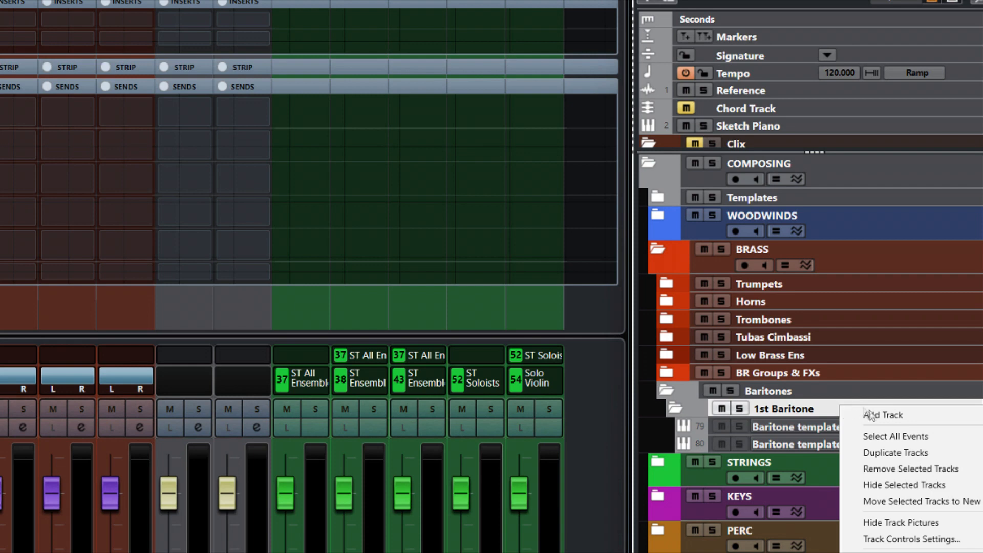
click(881, 452)
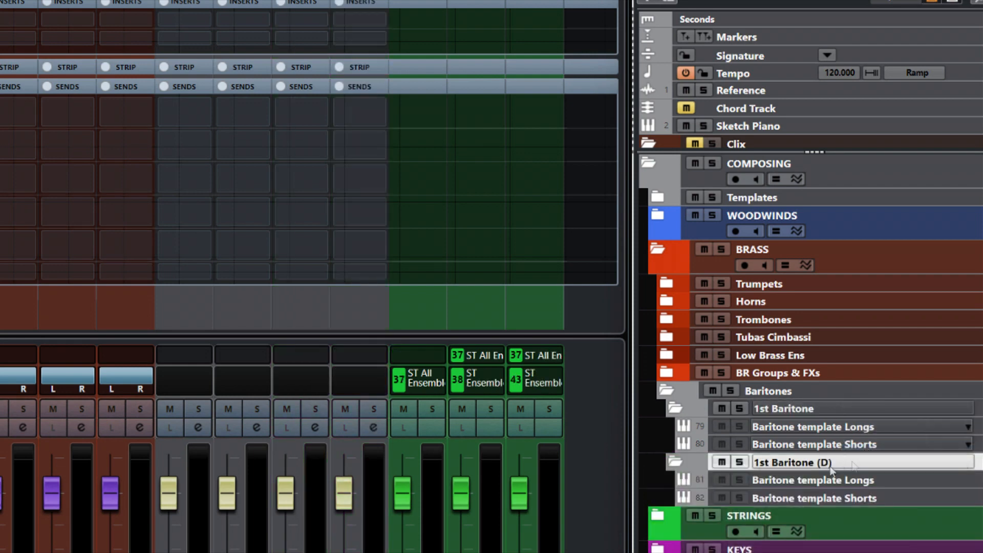
double_click(800, 466)
key(Home)
text(2nd)
key(Delete)
key(Delete)
key(Delete)
key(End)
key(BackSpace)
key(BackSpace)
key(BackSpace)
key(BackSpace)
key(Return)
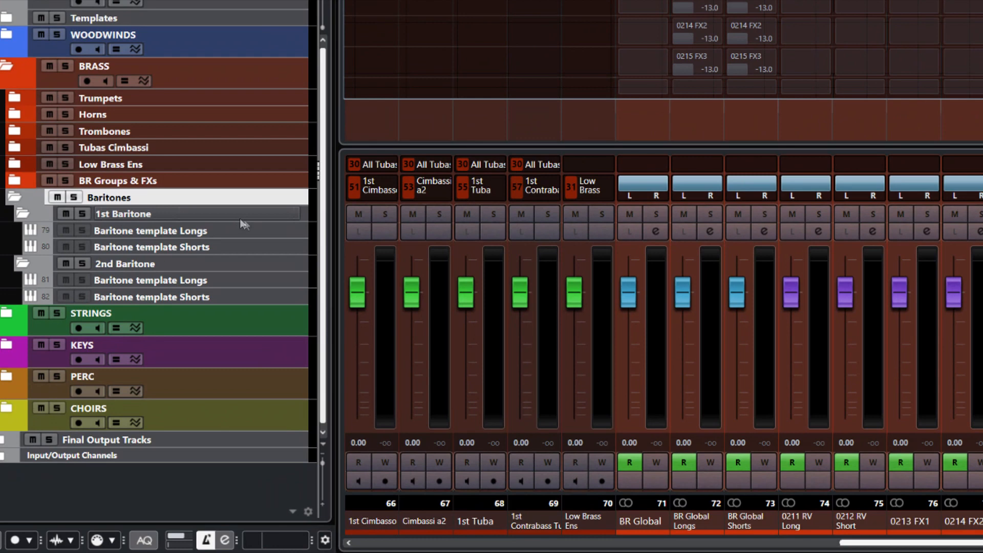
- Add VCA Link 73 controlling the 1st Baritone Longs and Shorts template tracks
click(259, 231)
shift+click(263, 246)
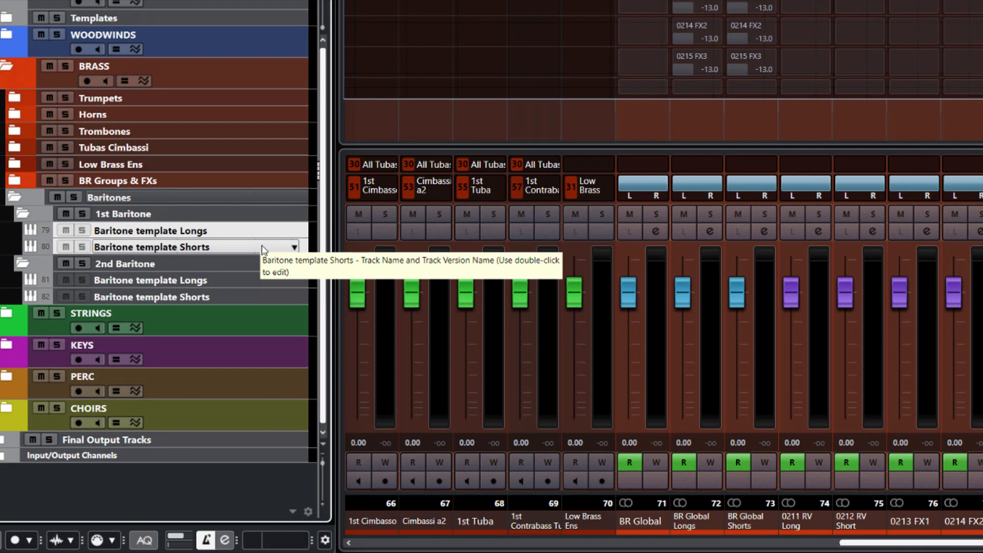
right_click(264, 233)
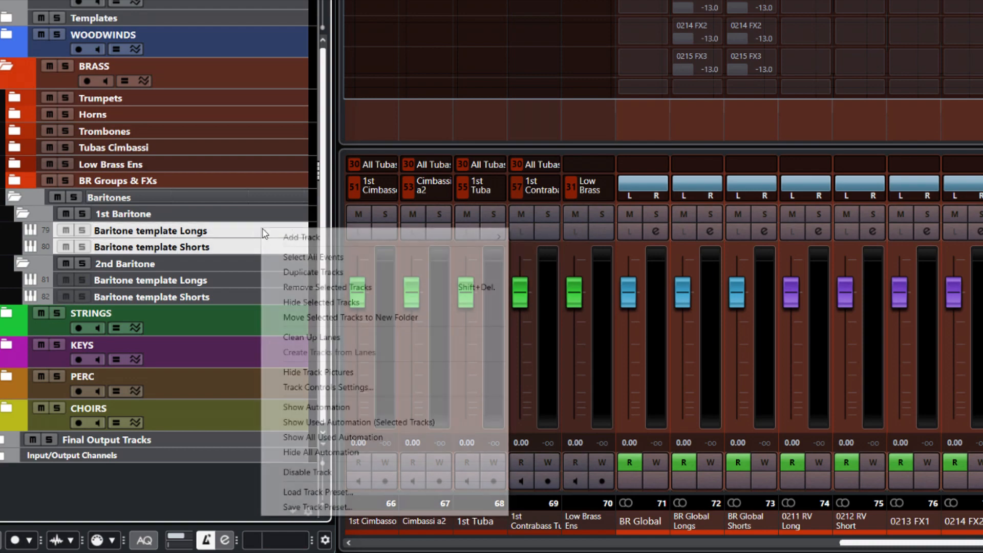
mouse_move(306, 240)
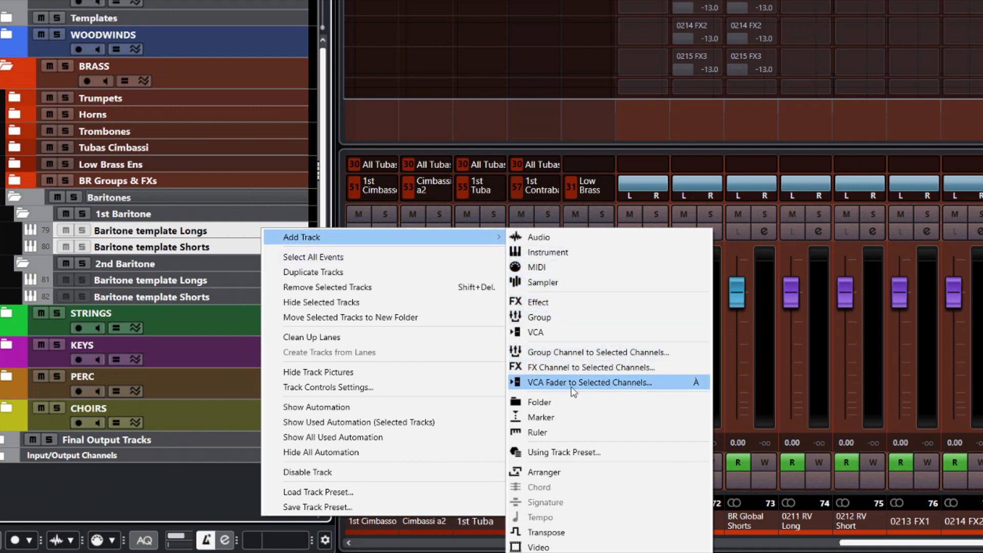
click(607, 384)
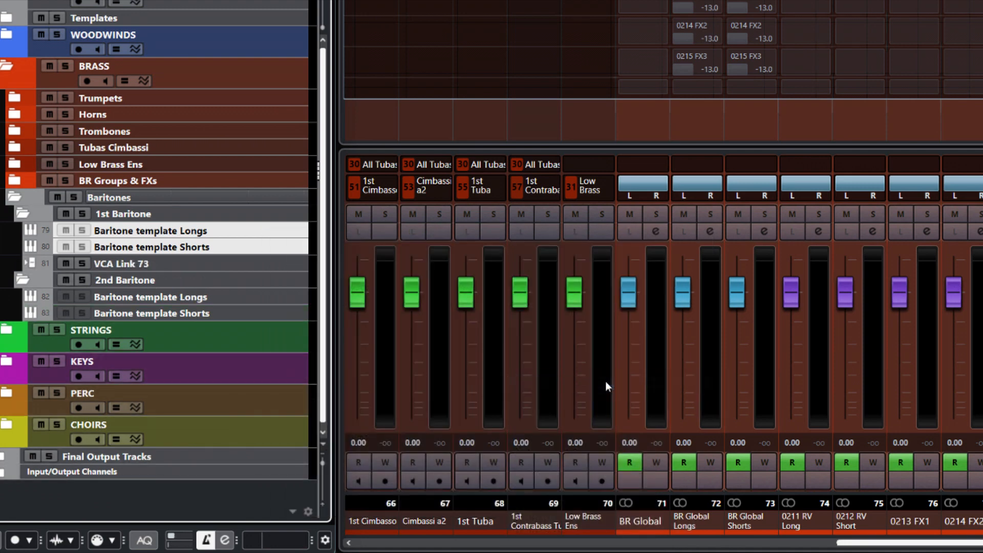
click(155, 264)
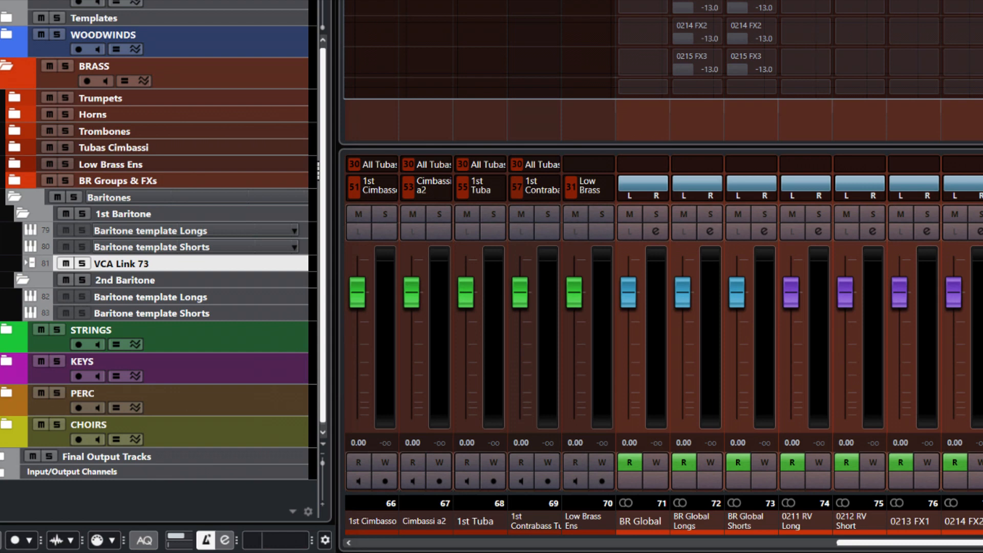
- Rename the VCA Link 73 fader track to 1st Baritone, pasting the folder's name
double_click(148, 262)
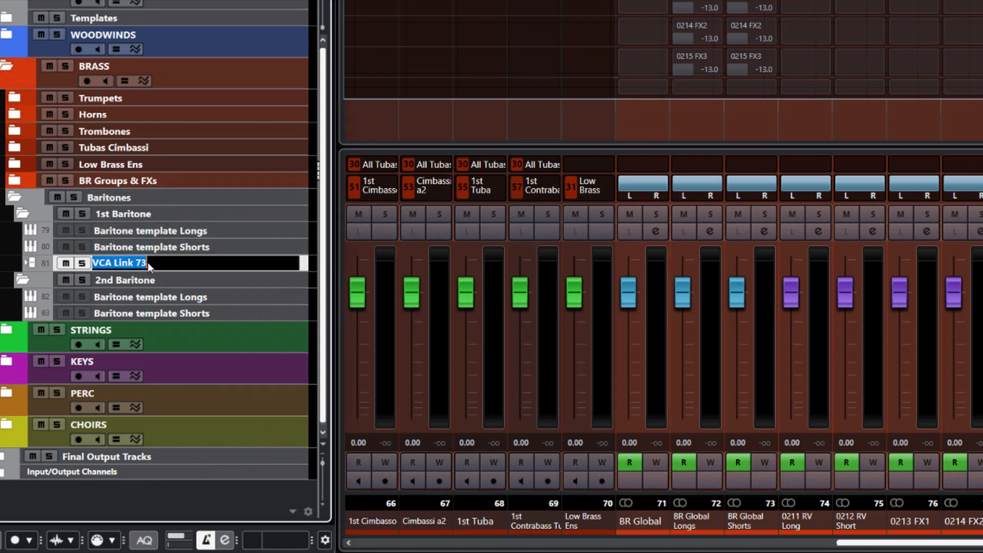
double_click(174, 211)
key(ctrl+c)
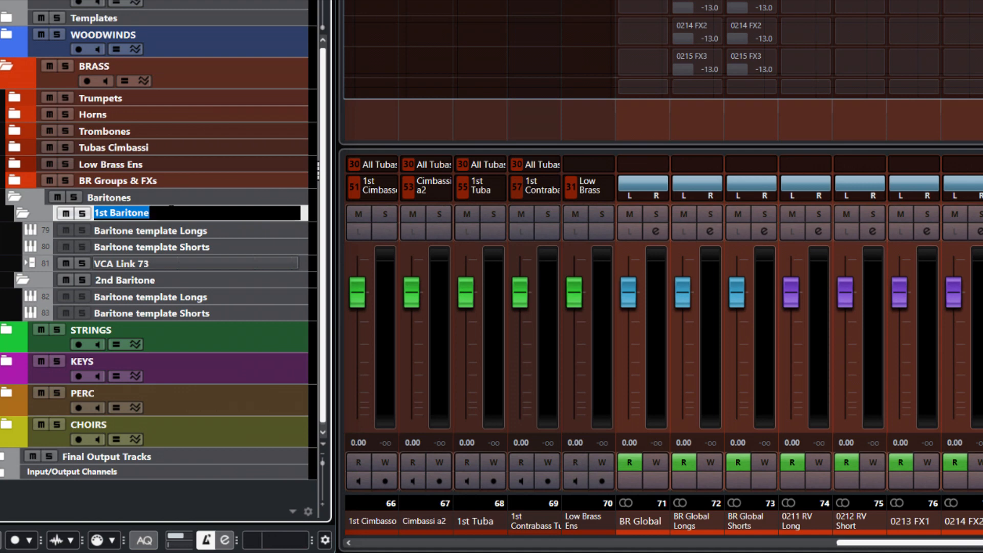
double_click(136, 261)
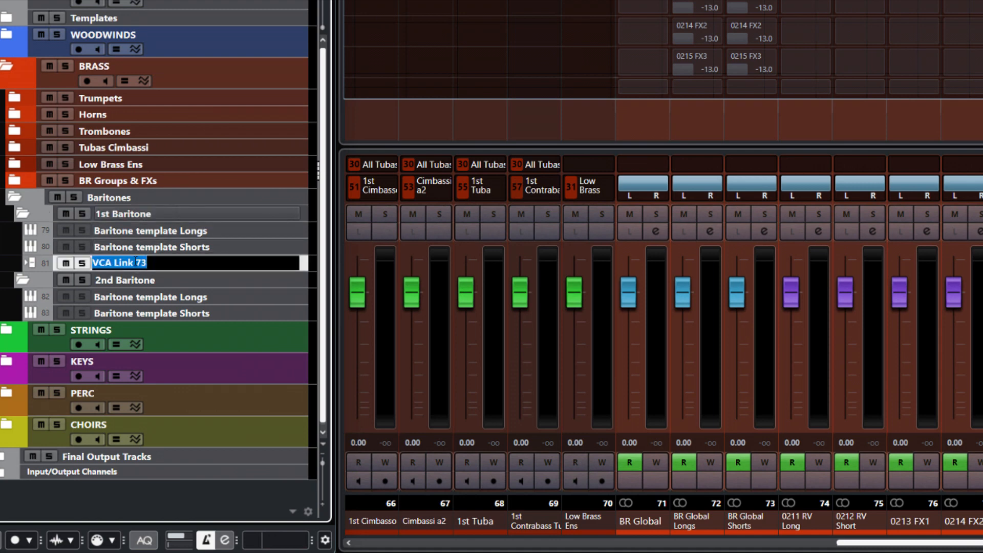
key(ctrl+v)
key(Return)
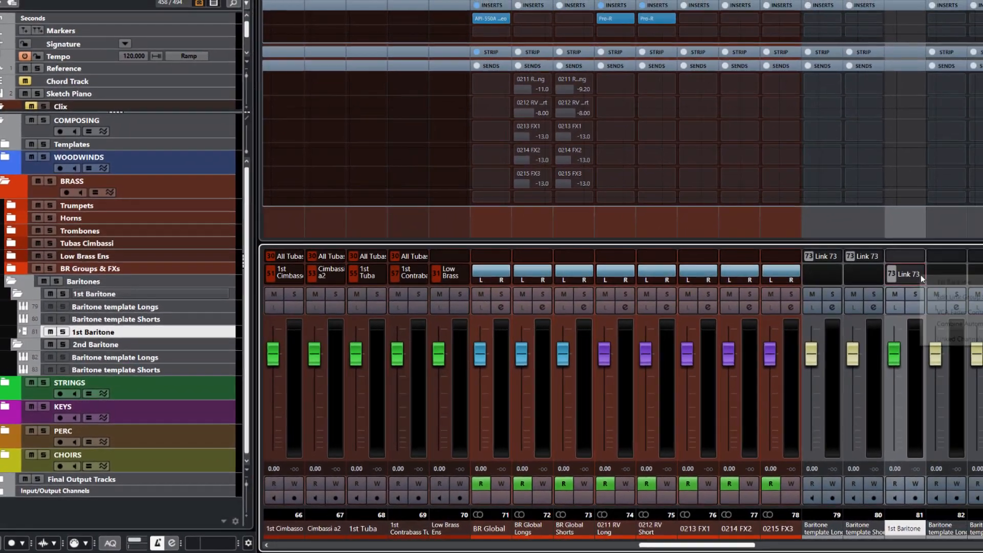
- Name the VCA's link group 1st Baritone and link pan across it
right_click(977, 258)
click(921, 304)
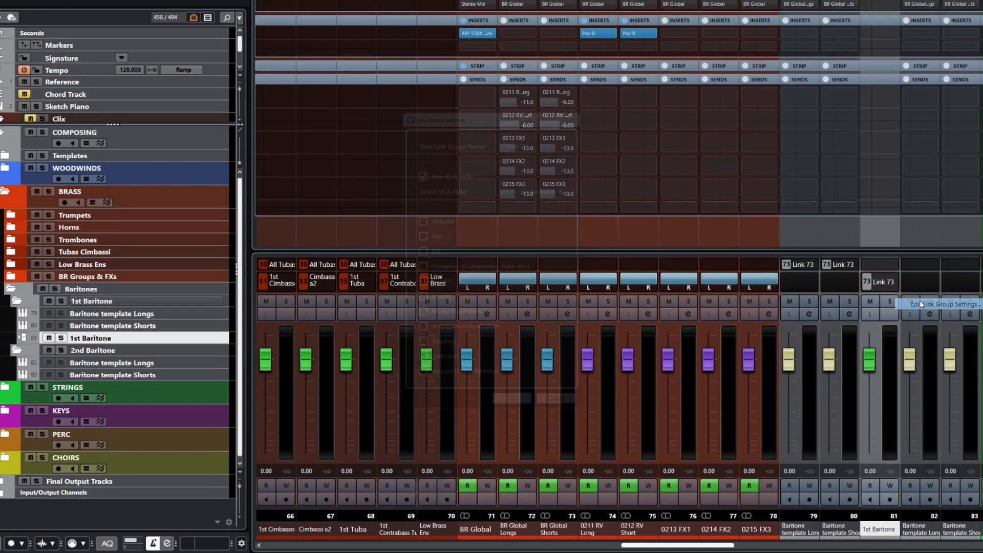
key(ctrl+v)
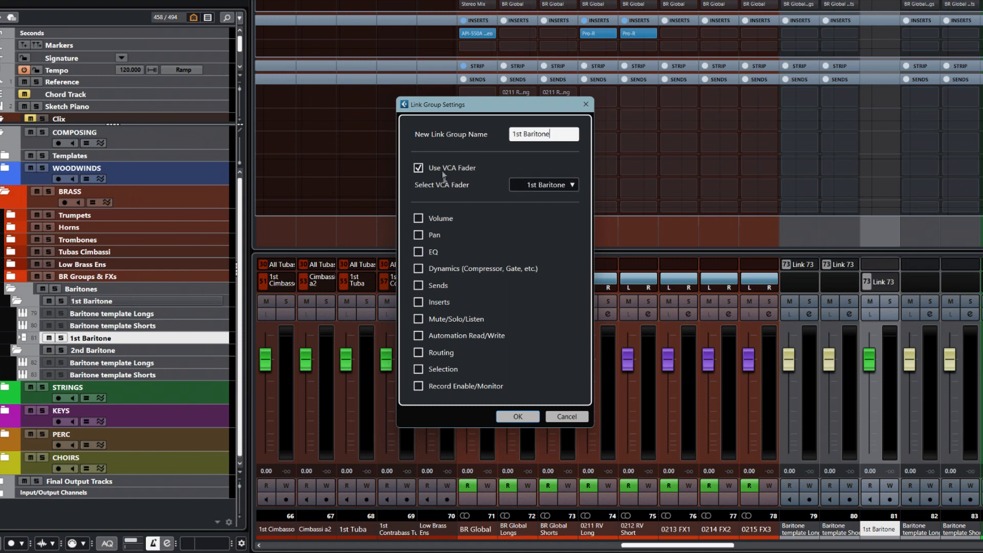
click(419, 235)
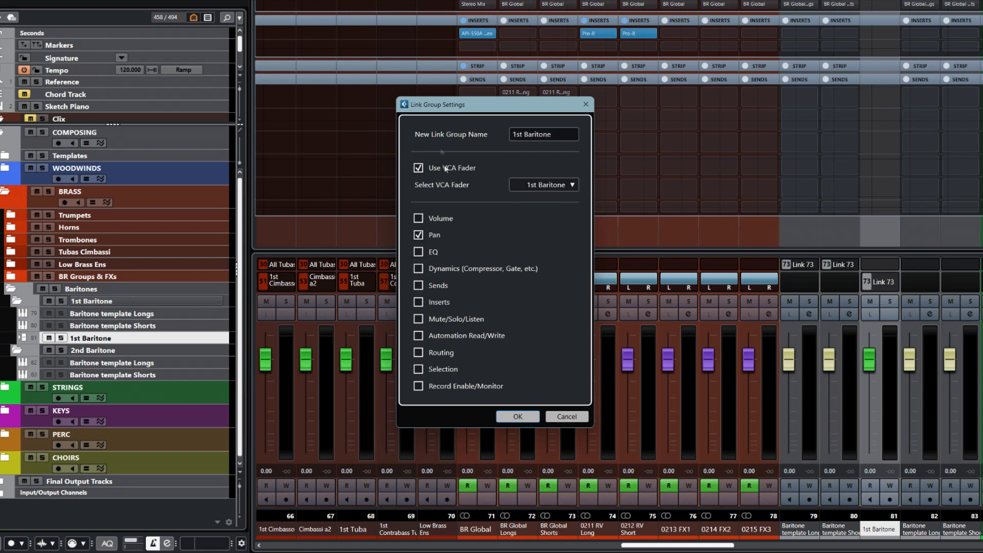
click(528, 417)
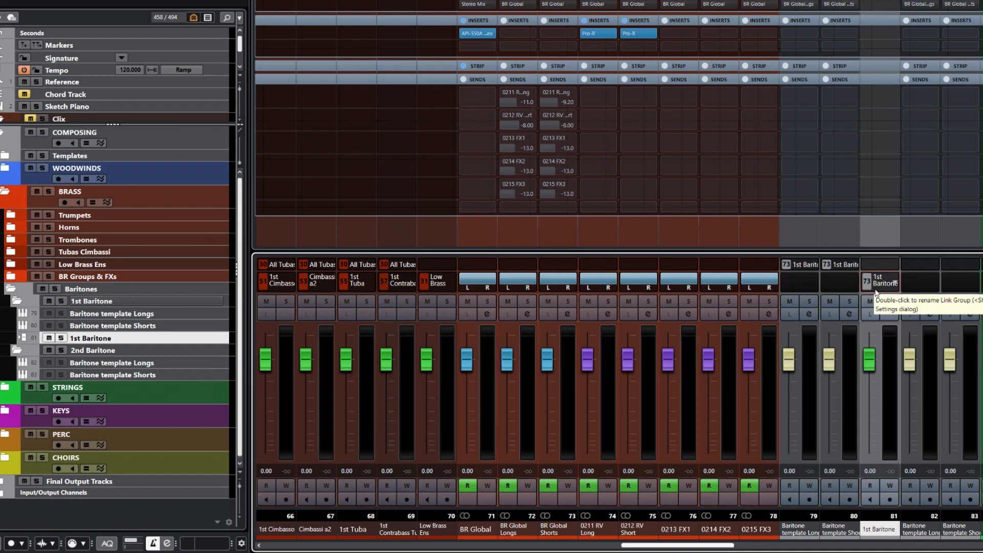
click(188, 364)
- Add a VCA fader for the selected 2nd Baritone Longs and Shorts tracks
shift+click(184, 375)
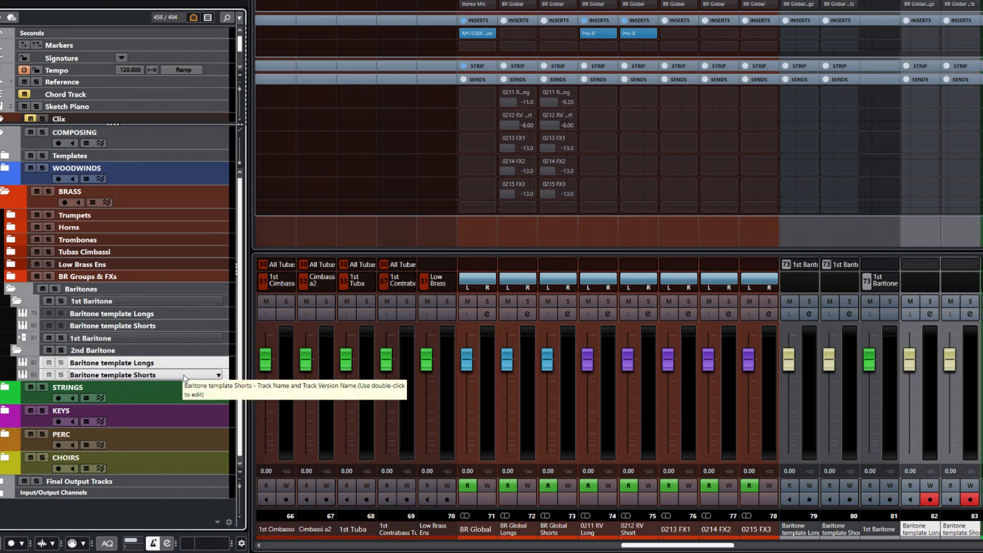
right_click(184, 378)
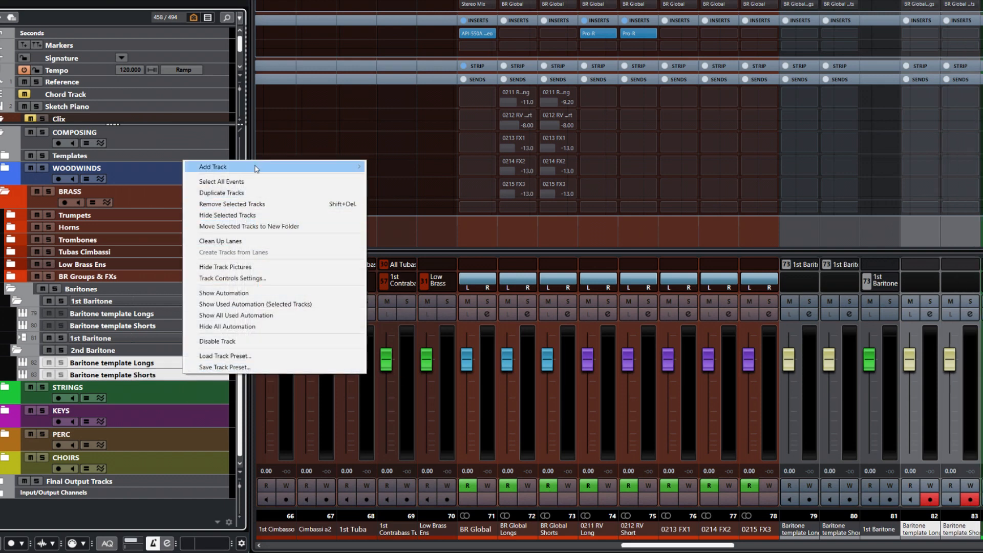
mouse_move(259, 167)
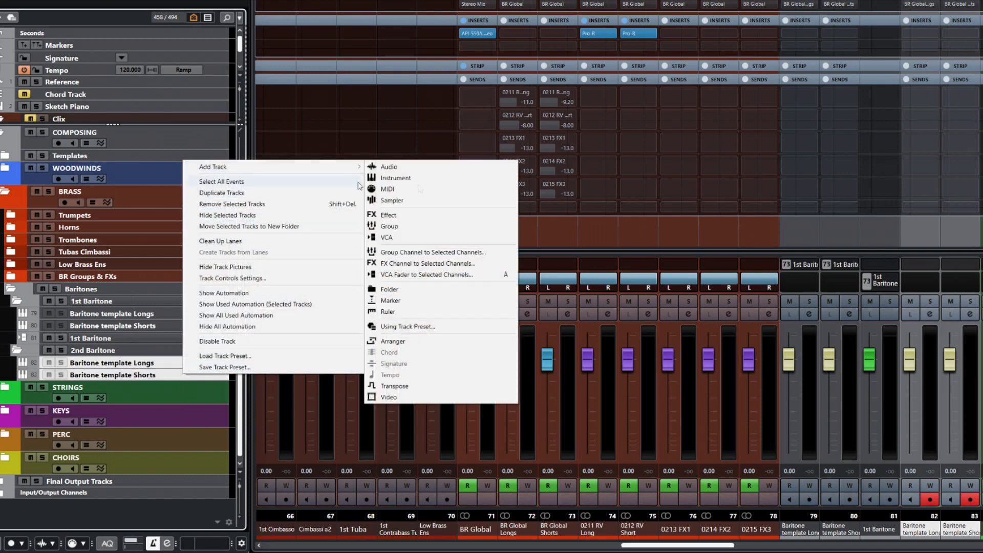
click(424, 275)
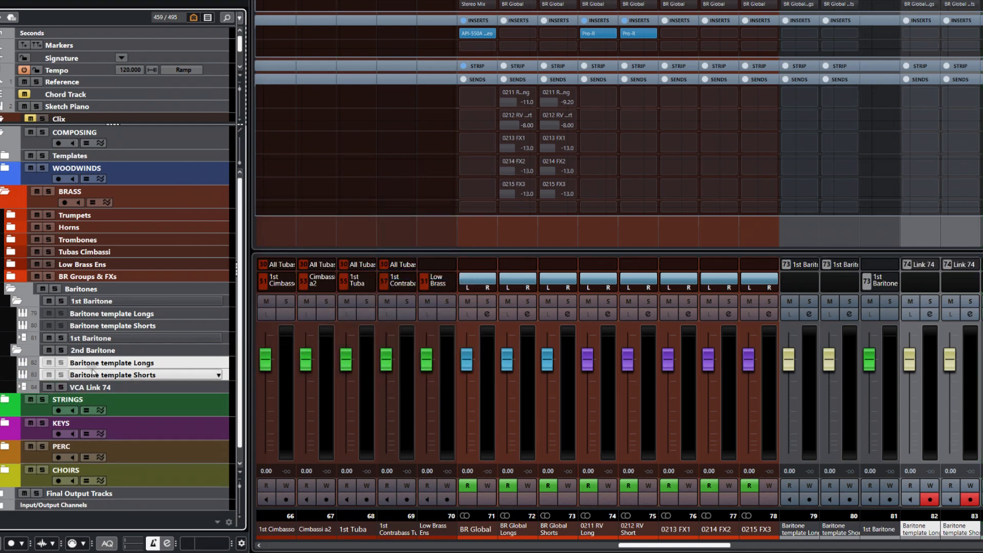
- Rename the new VCA Link 74 track to 2nd Baritone, copied from the folder name
double_click(93, 352)
key(ctrl+c)
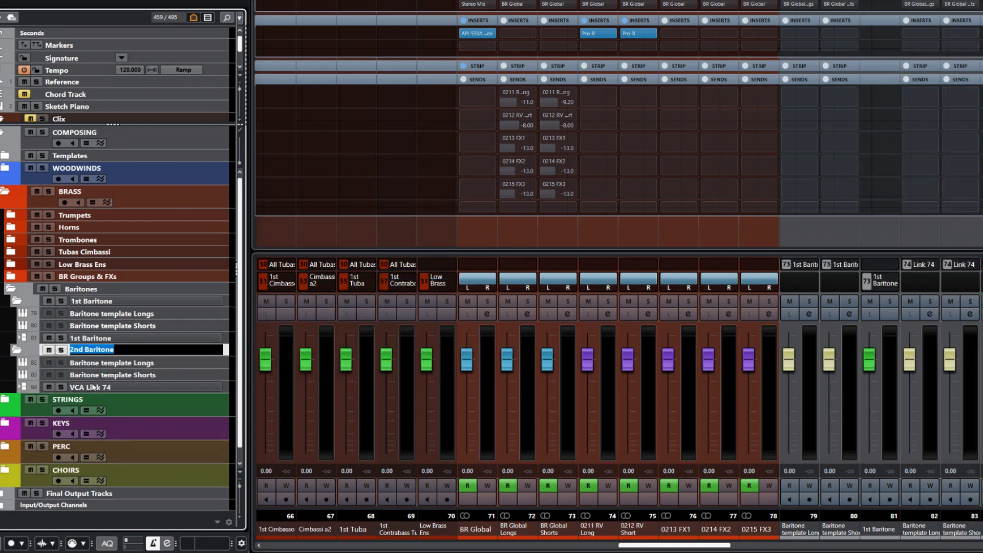
double_click(94, 388)
key(ctrl+v)
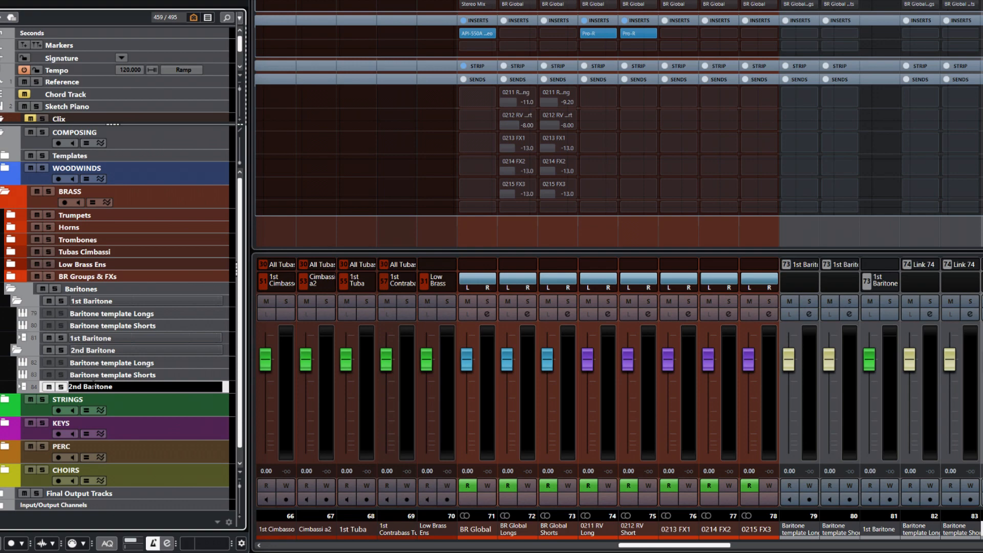
key(Return)
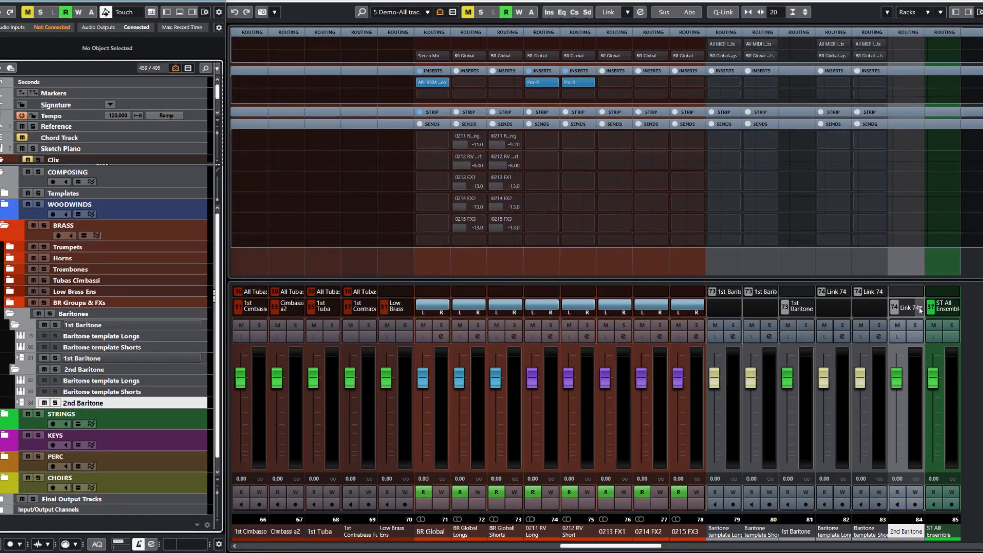
- Name the VCA's link group 2nd Baritone with pan linked
click(975, 291)
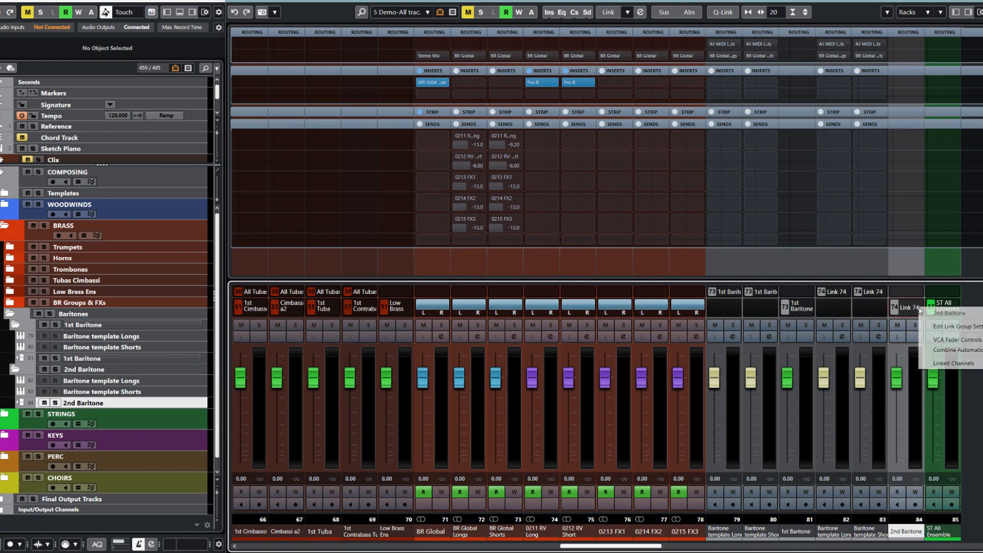
click(942, 328)
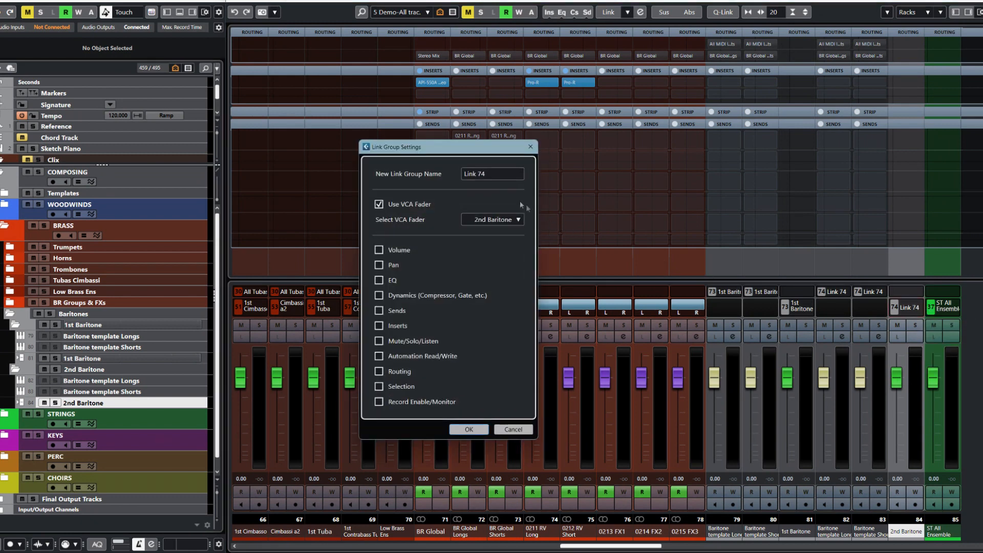
click(492, 174)
text(2nd Baritone)
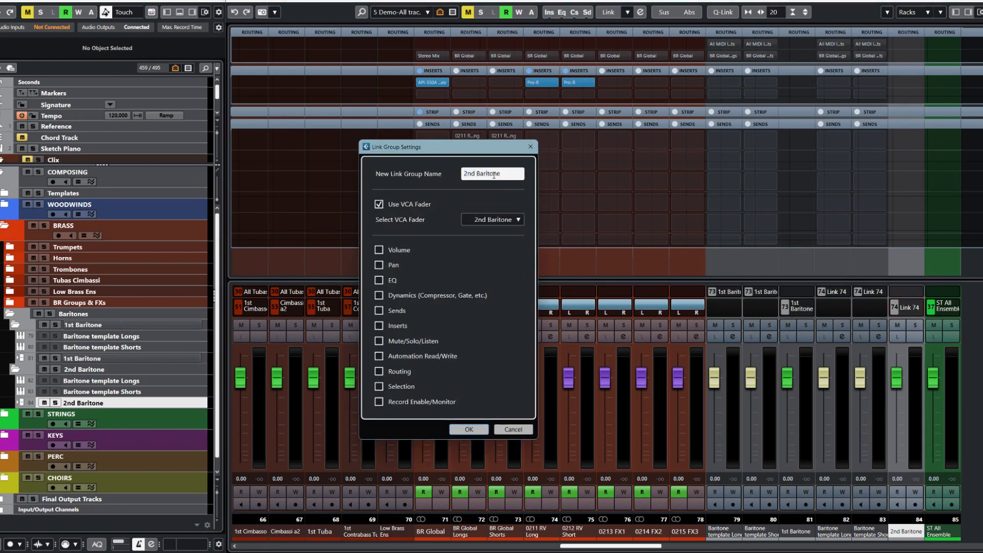
click(380, 265)
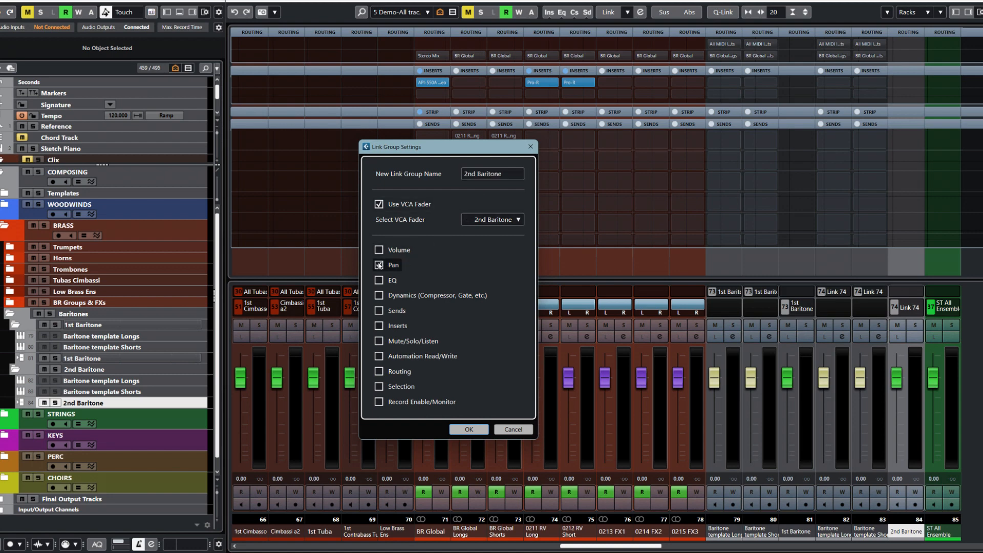
click(467, 430)
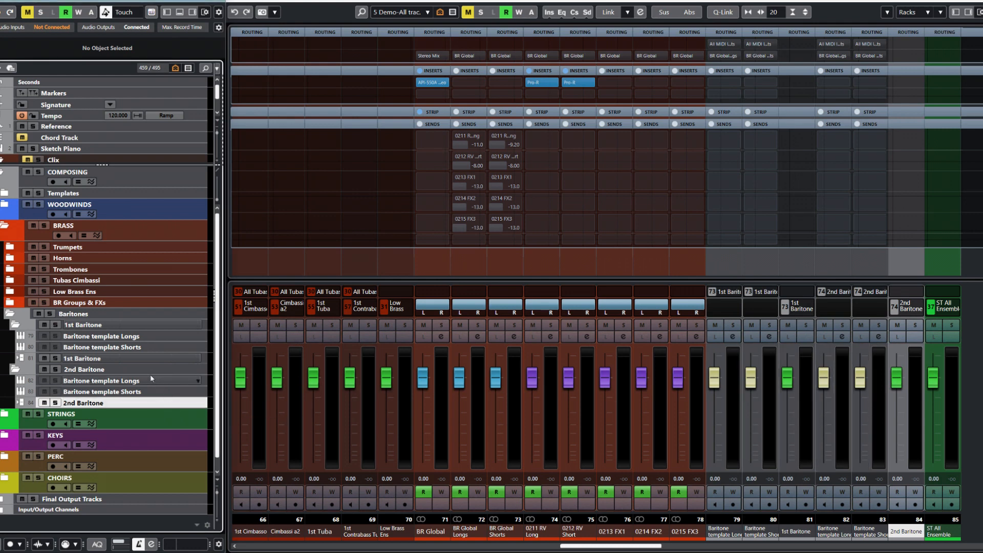
- Create a VCA fader over the 1st and 2nd Baritone VCAs, named All Baritones
ctrl+click(202, 360)
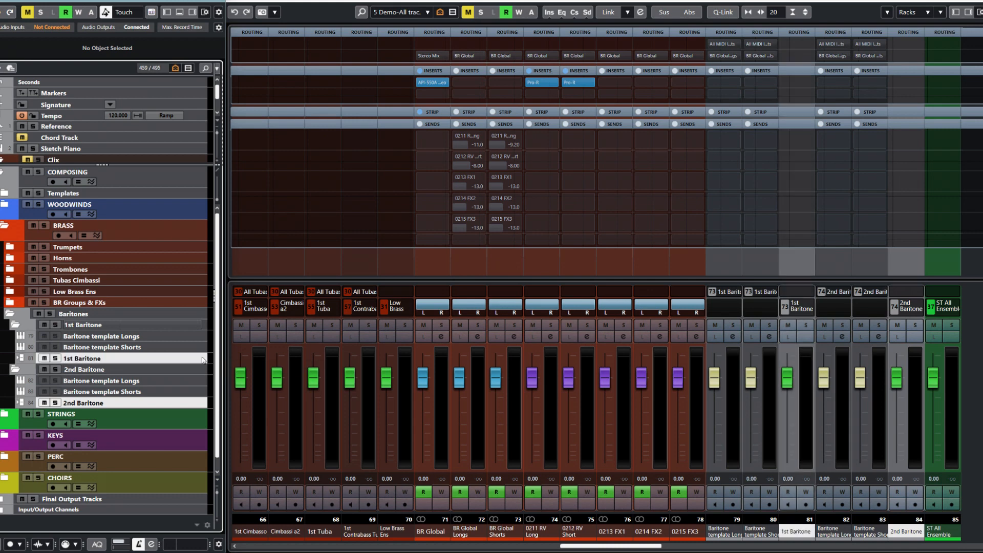
right_click(203, 359)
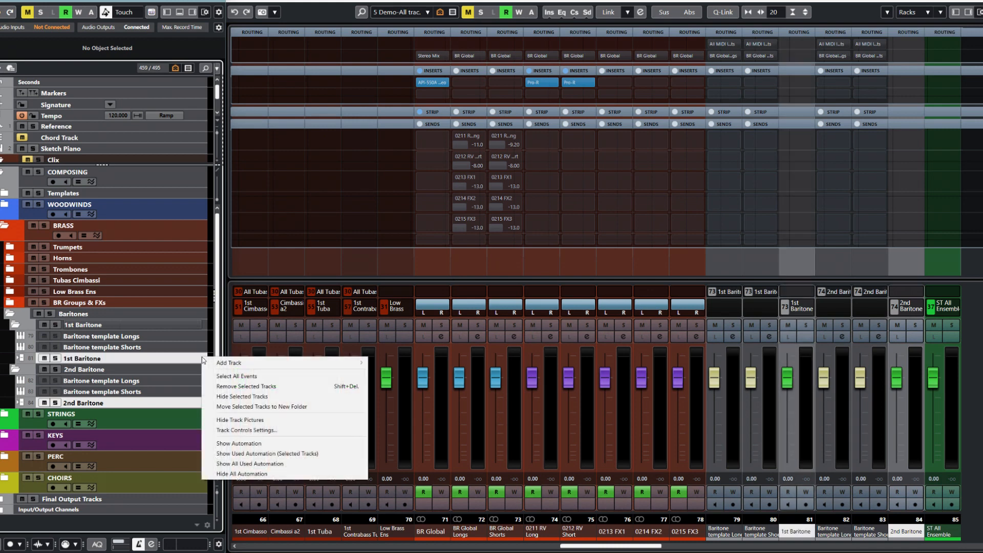
mouse_move(244, 365)
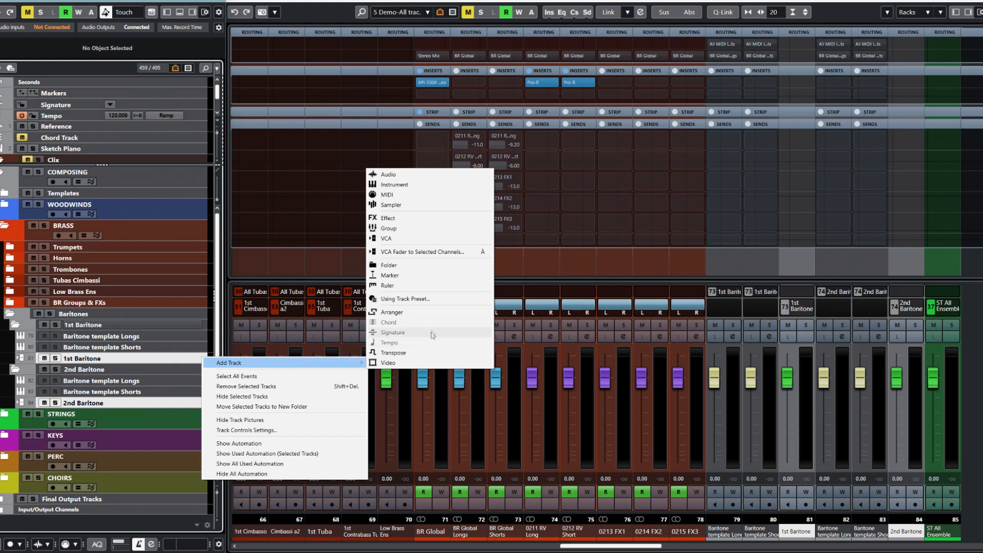
click(423, 253)
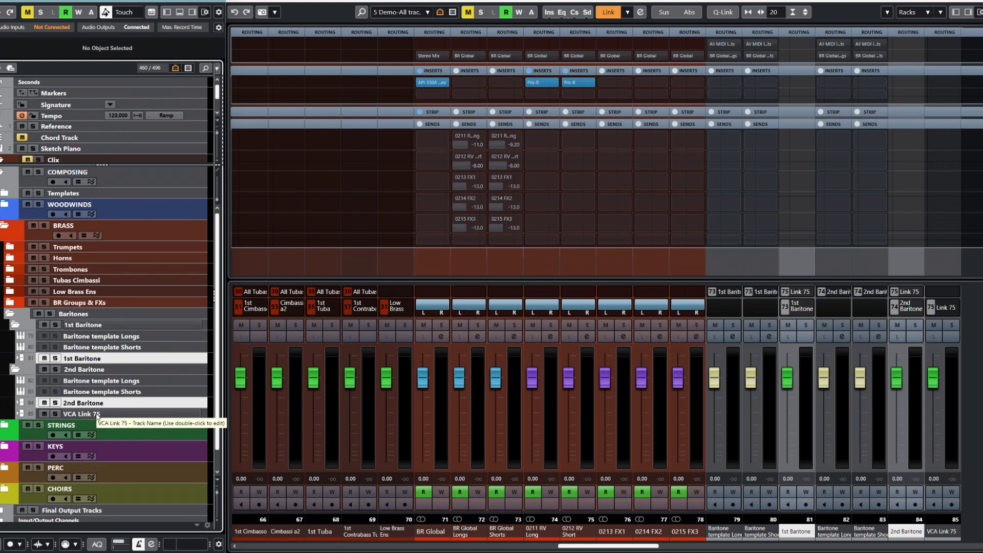
double_click(98, 415)
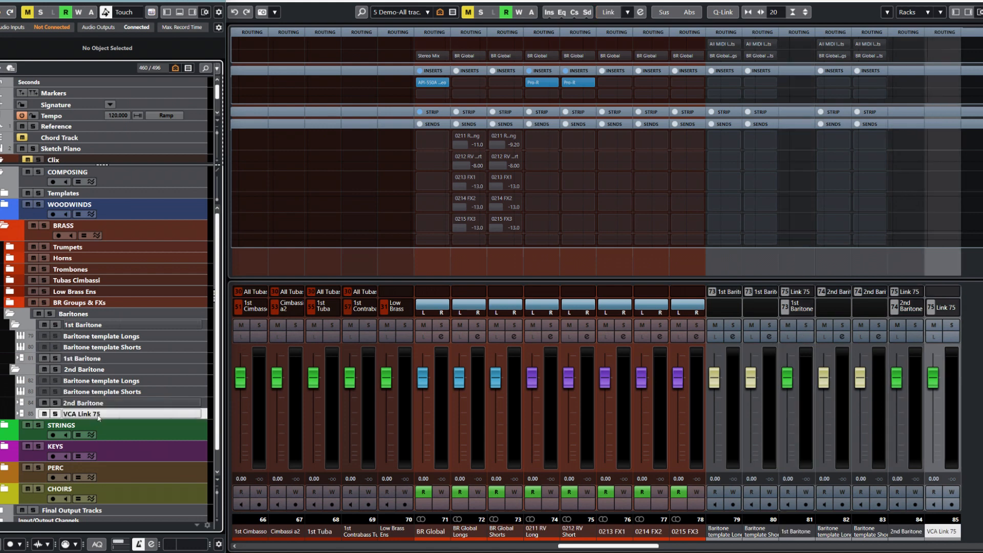
text(All)
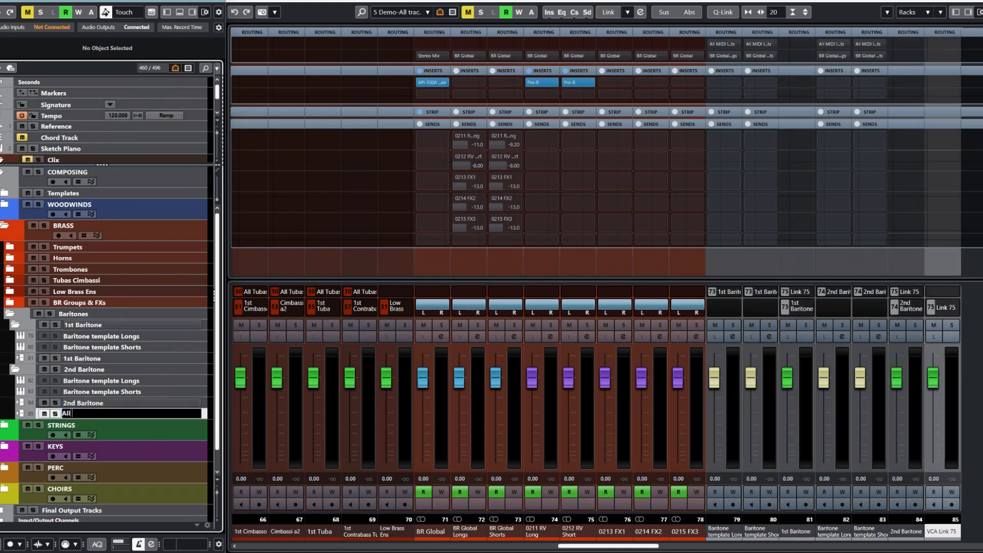
text( Baritones)
key(Return)
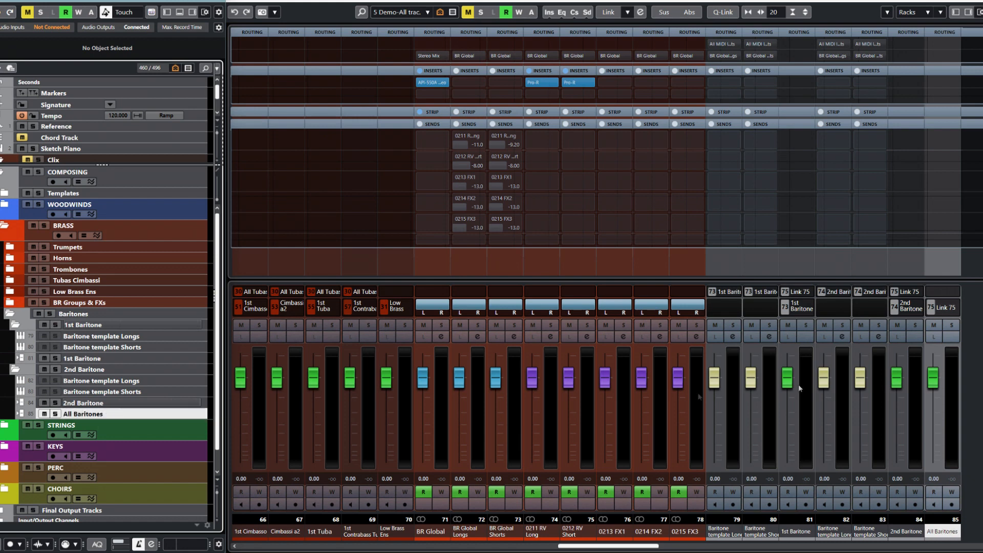
- Rename the new VCA's link group to All Baritones
double_click(110, 416)
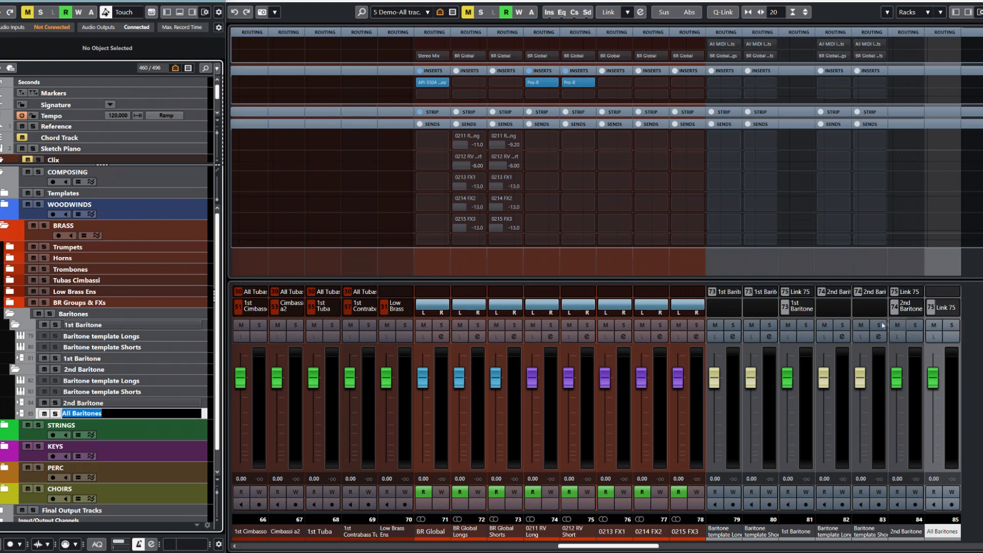
drag(655, 547, 684, 549)
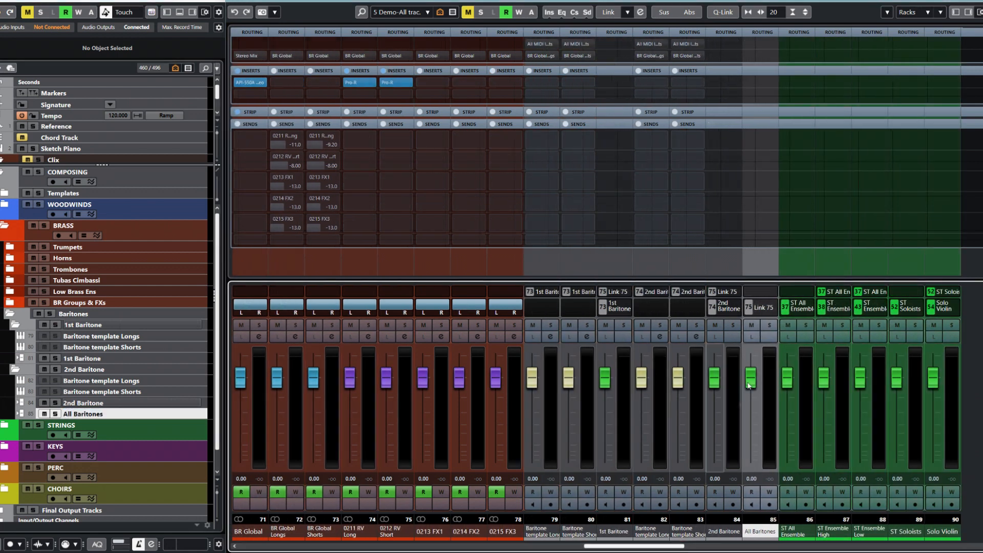
right_click(776, 309)
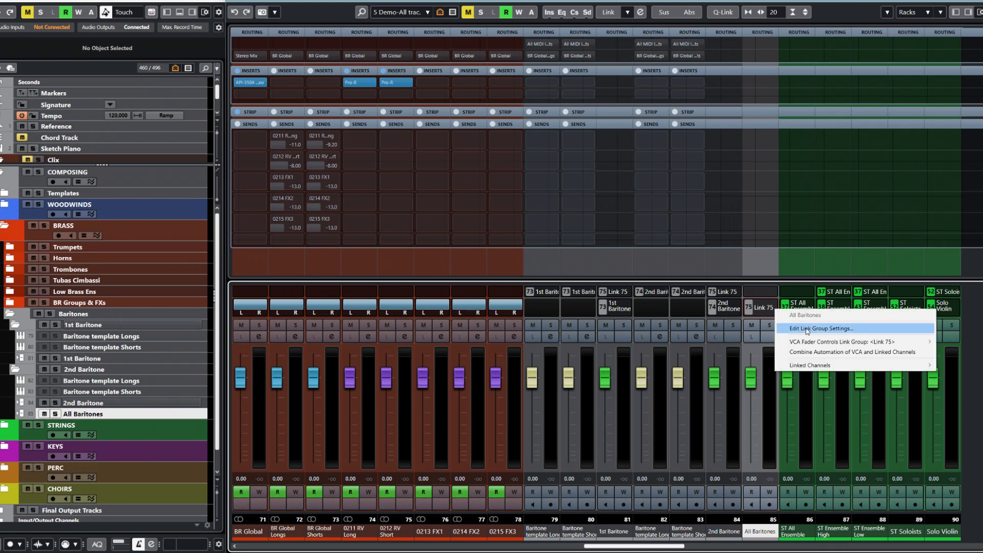
click(803, 328)
key(ctrl+v)
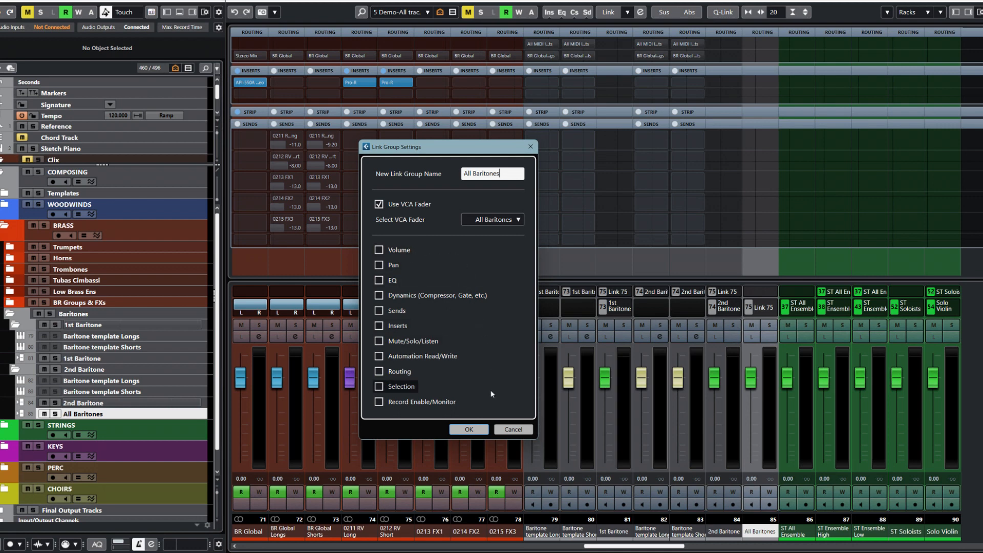
click(463, 429)
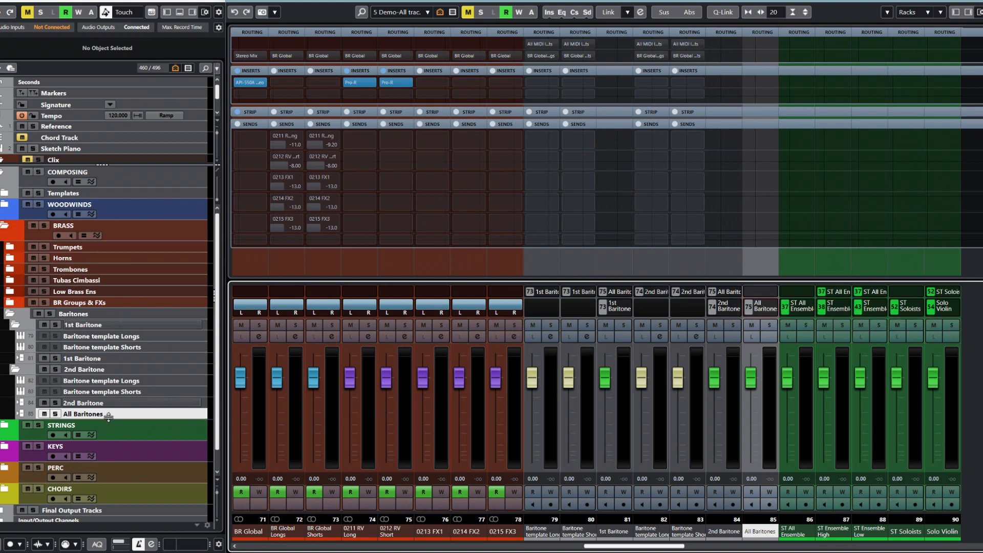
- Move the three Baritone VCA tracks to the top of Baritones, then select the whole folder
click(166, 405)
ctrl+click(155, 359)
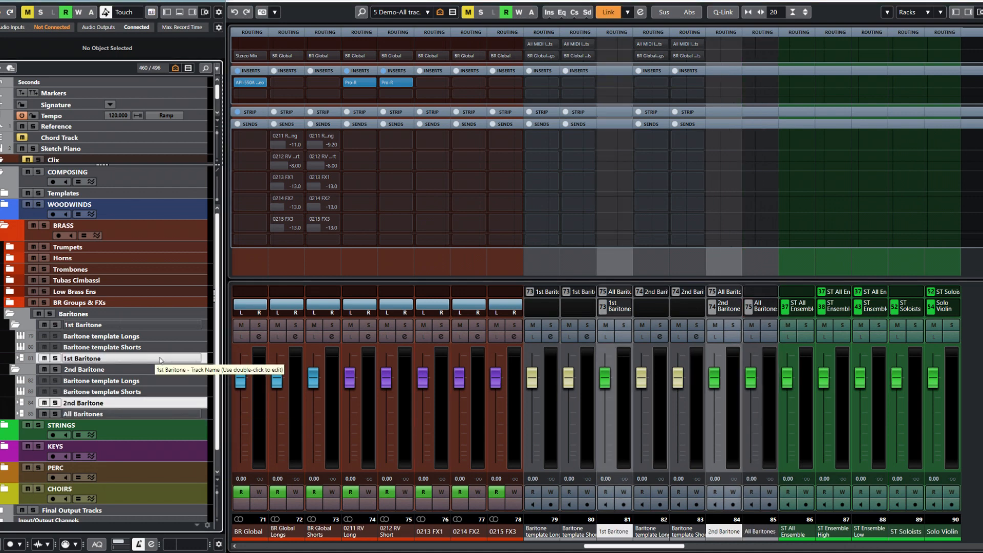
ctrl+click(149, 415)
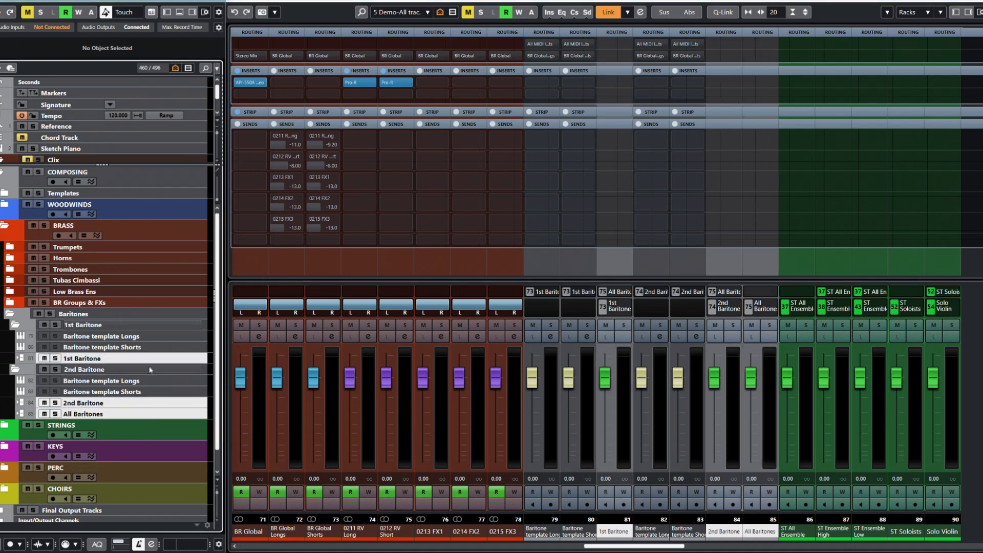
drag(151, 361, 162, 328)
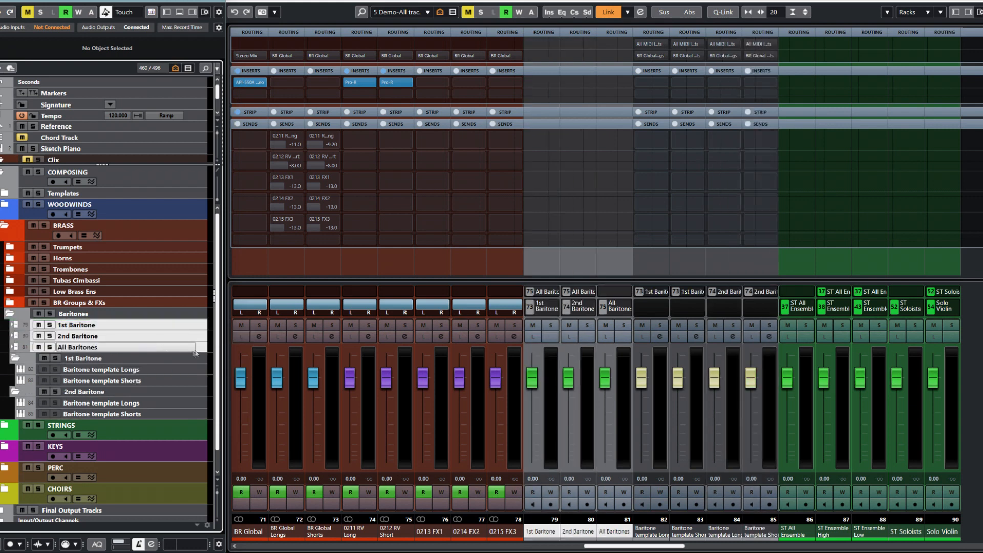
drag(208, 350, 200, 327)
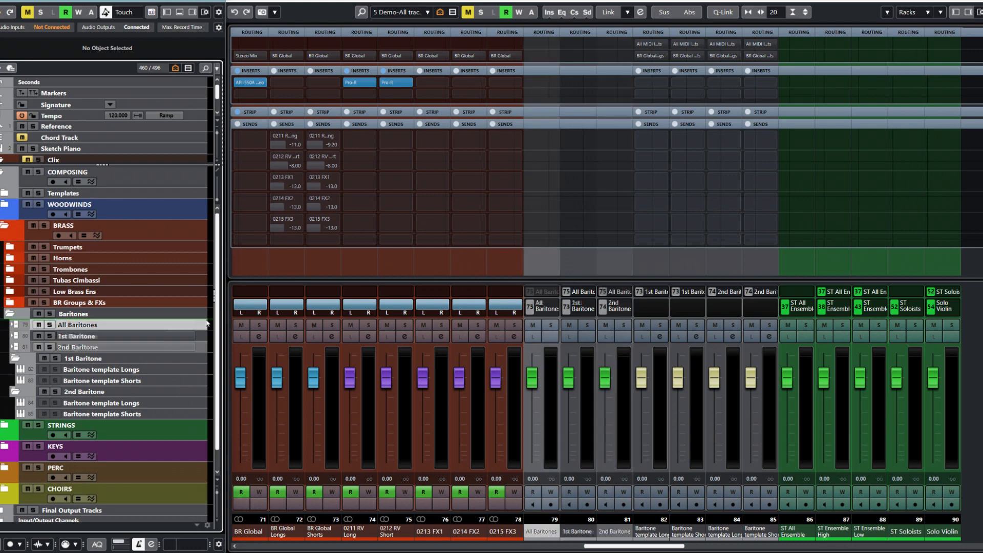
click(196, 318)
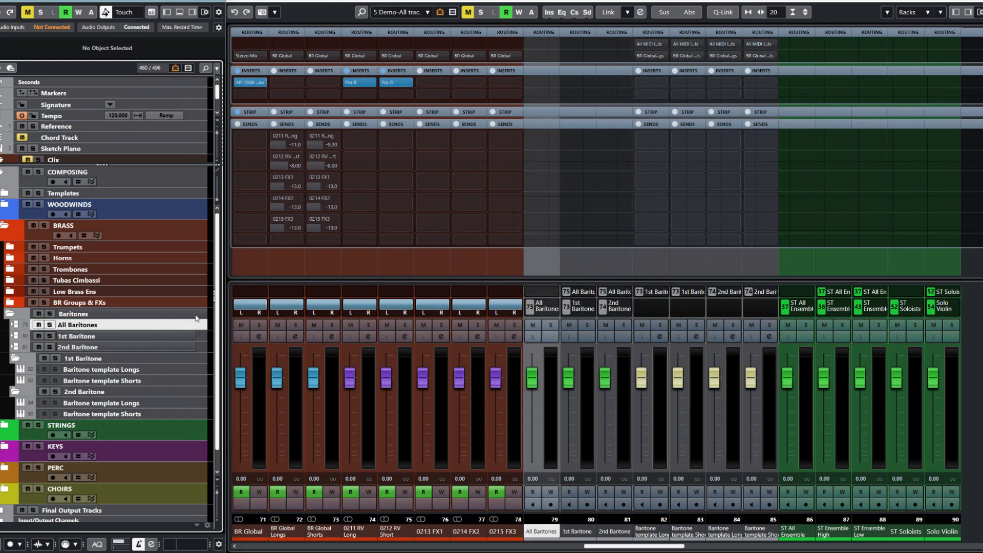
shift+click(202, 411)
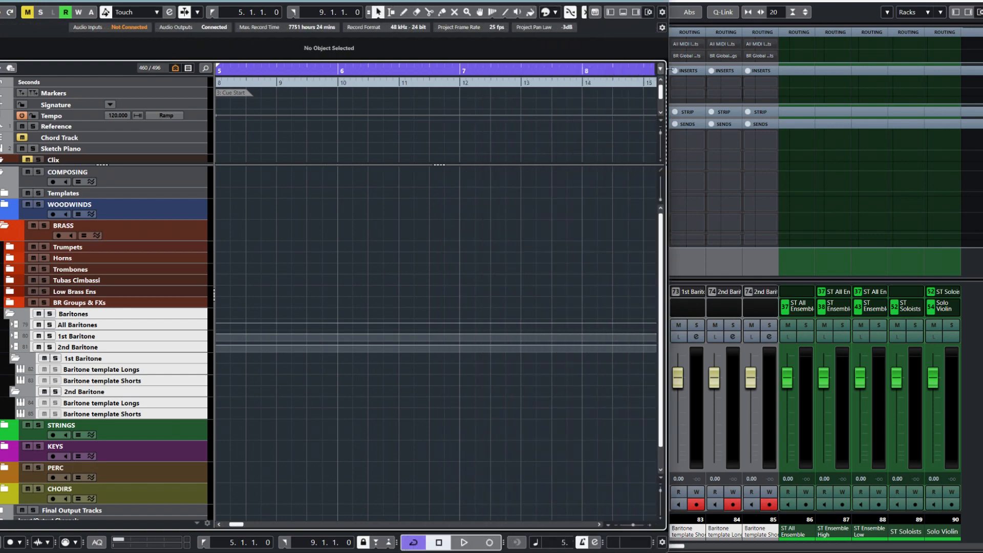
- Colour the Baritones folder and all its tracks with the Tuba track colour
click(558, 12)
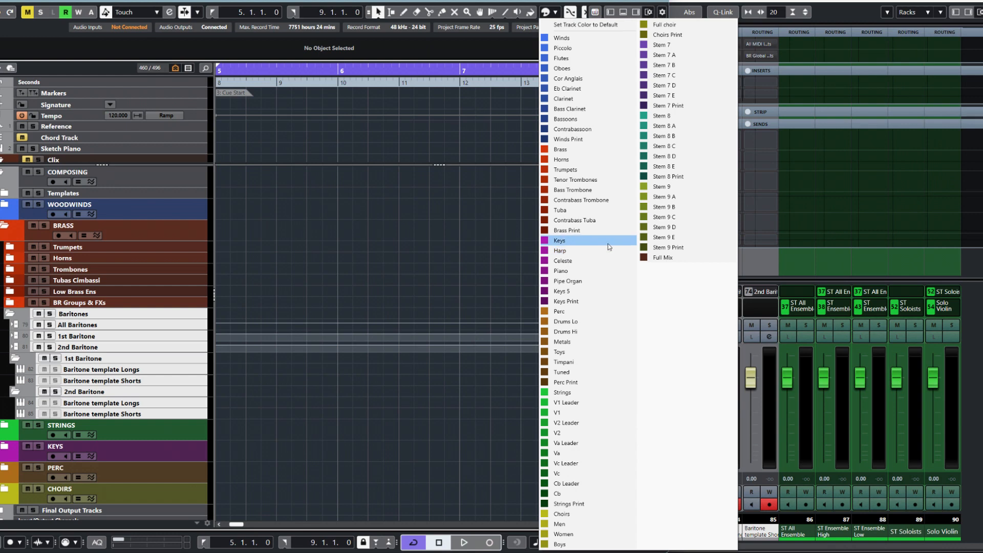
click(564, 212)
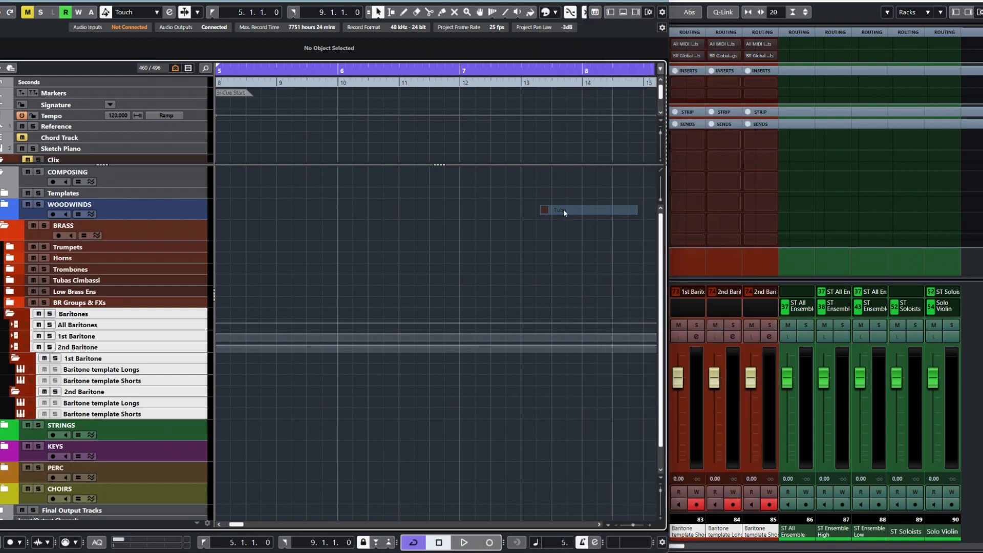
drag(670, 225, 232, 233)
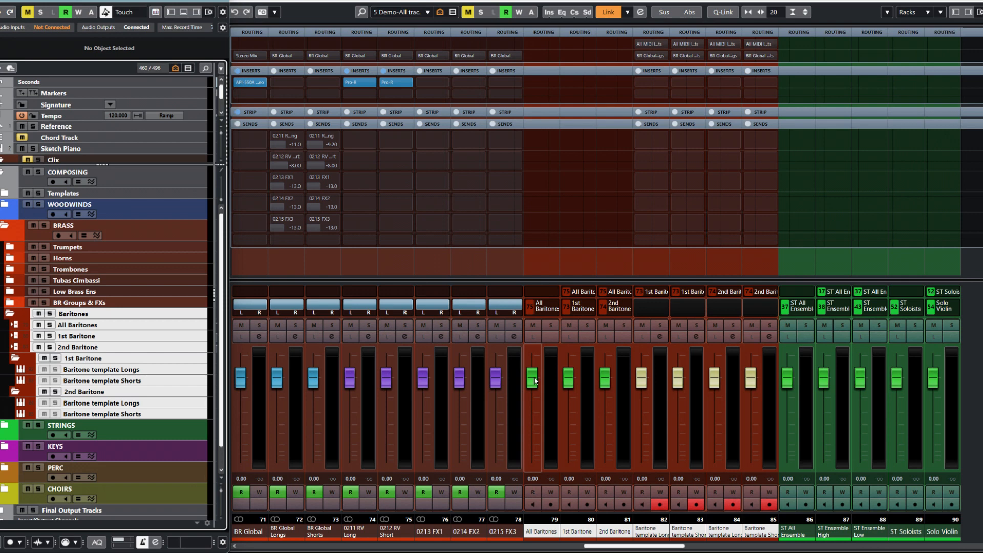
- Lower the Baritone template faders and 1st Baritone VCA to -5.72 dB, then collapse Baritones
drag(641, 379, 717, 393)
drag(751, 383, 751, 391)
drag(572, 383, 544, 377)
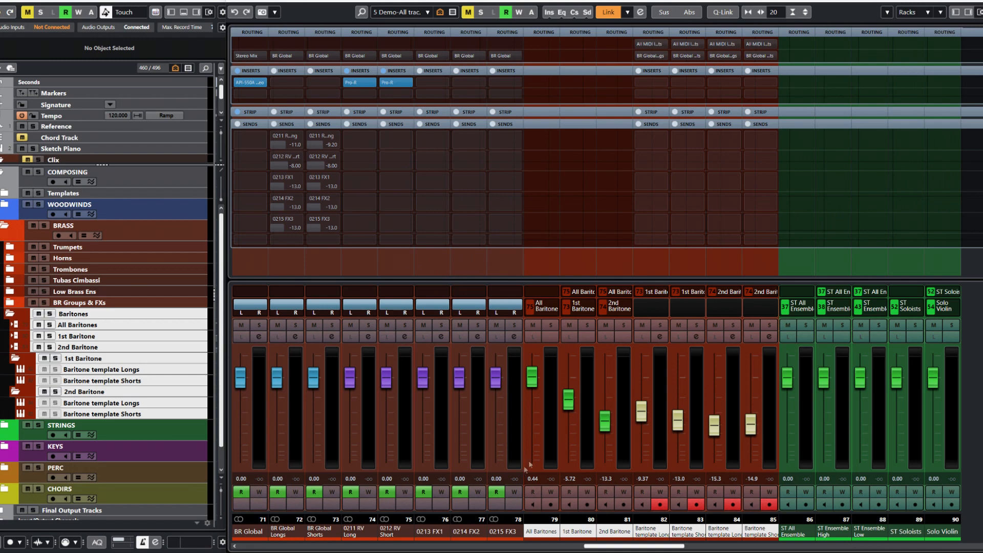
click(9, 315)
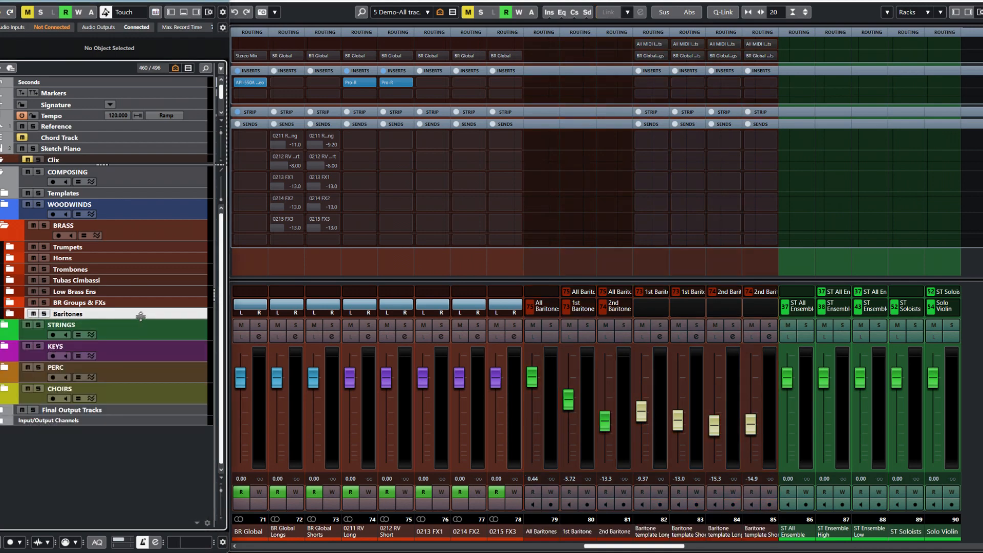
- Move the Baritones folder below Trombones and expand the Trumpets folder
drag(141, 314, 138, 280)
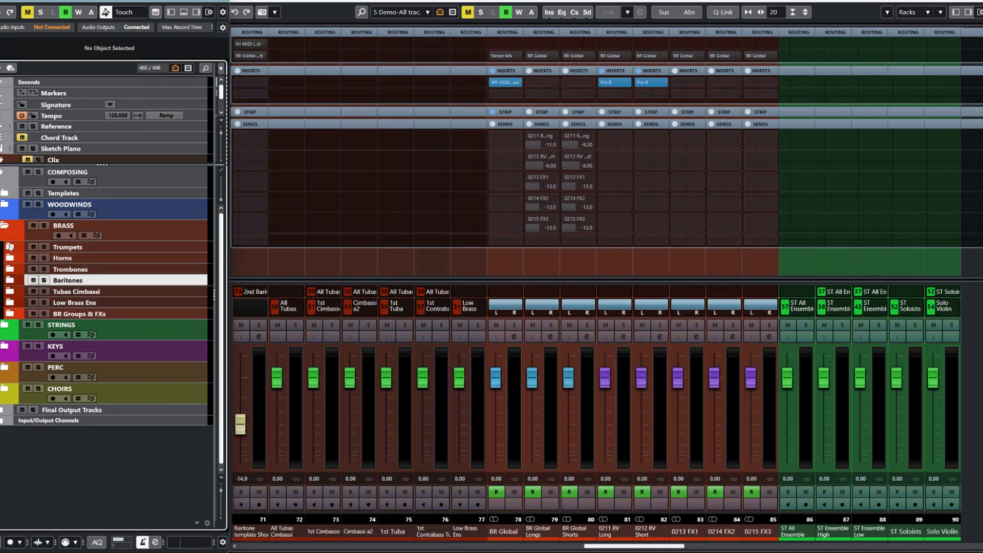
click(10, 247)
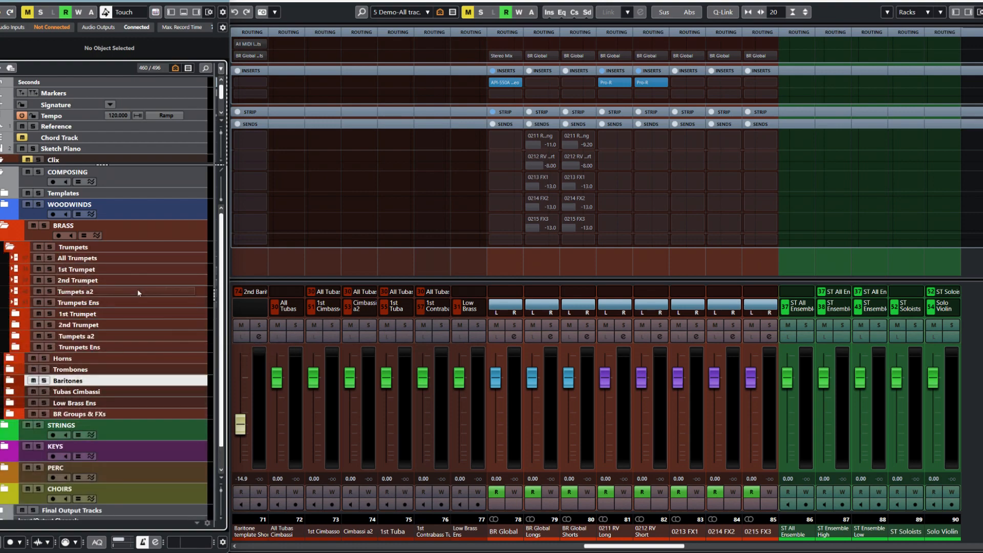
click(199, 280)
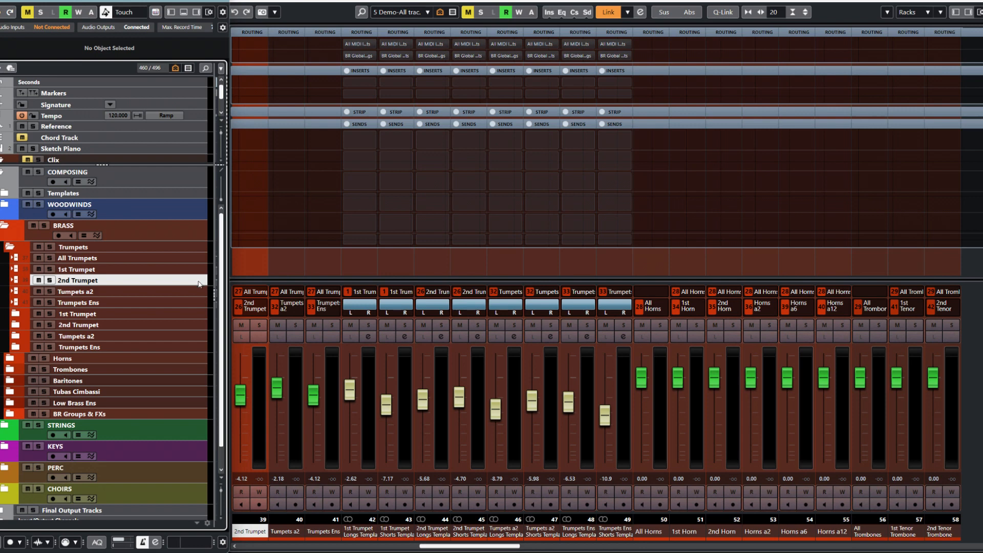
right_click(197, 283)
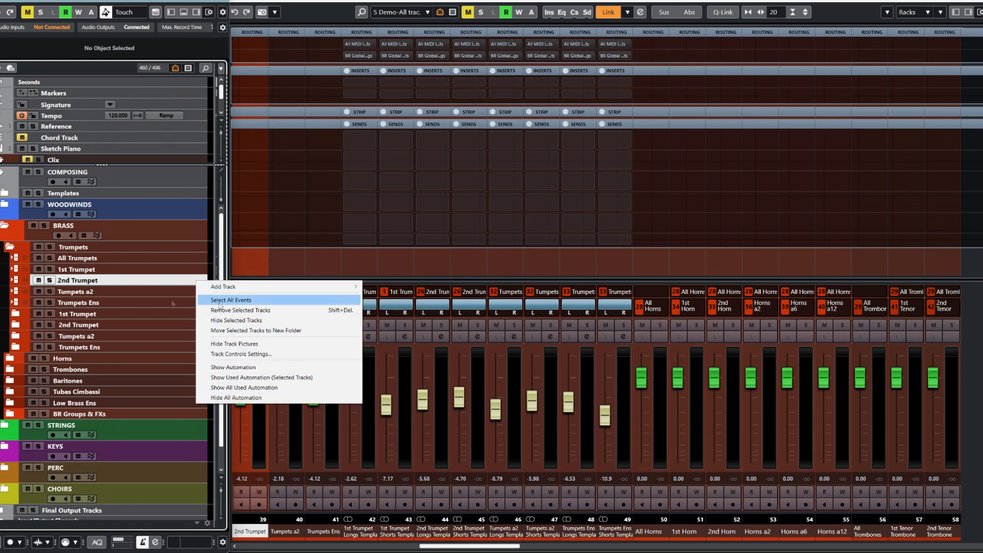
click(143, 284)
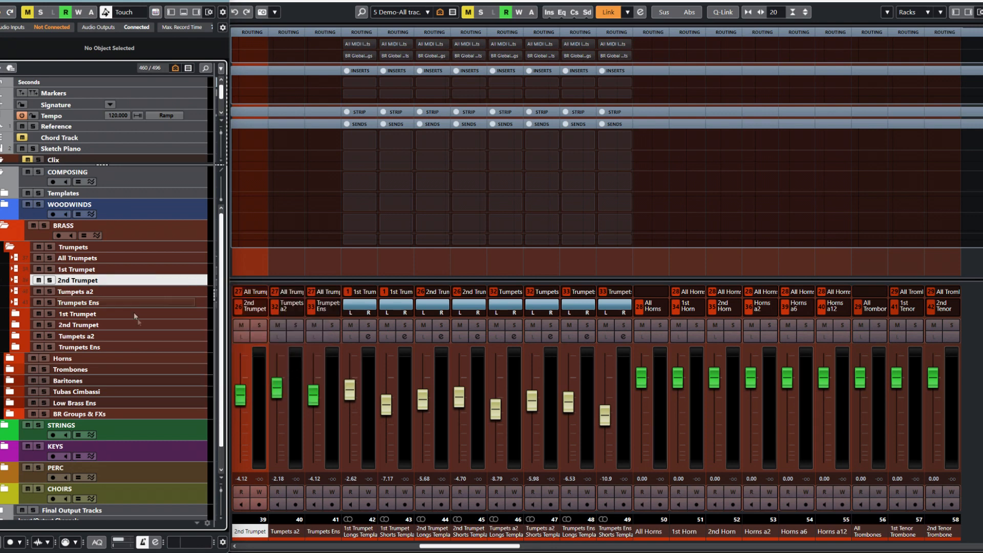
- Duplicate the 2nd Trumpet folder, rename the copy 3rd Trumpet, and expand it
click(163, 325)
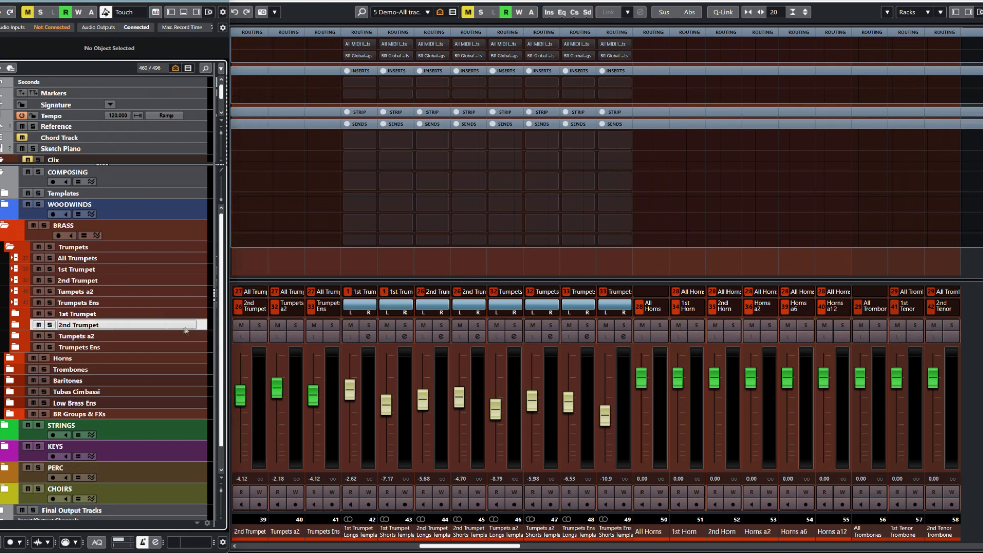
right_click(201, 324)
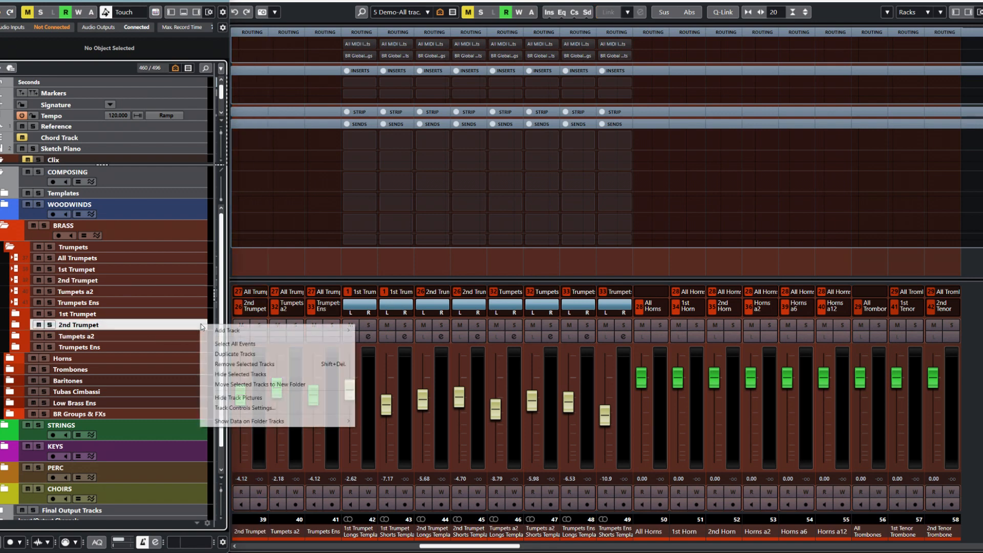
click(225, 354)
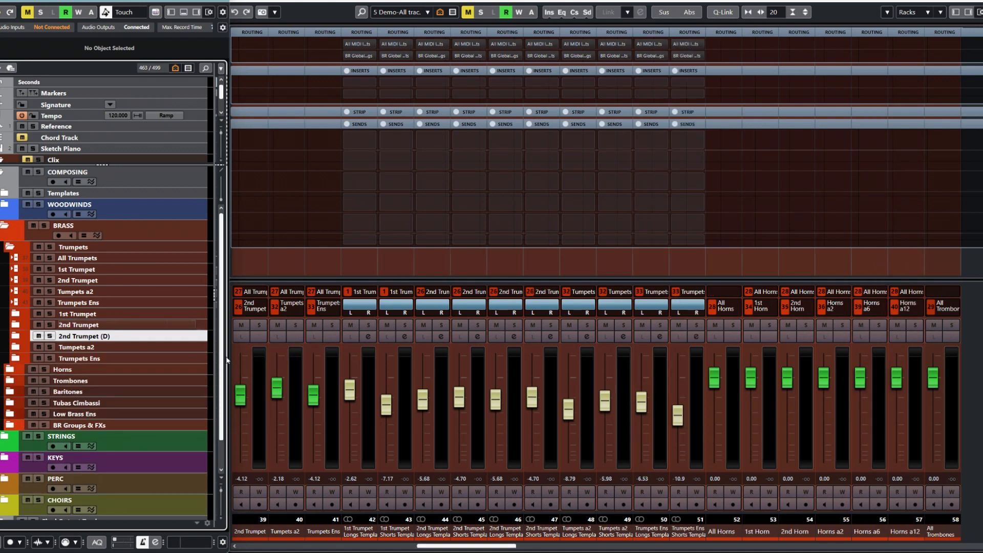
double_click(146, 338)
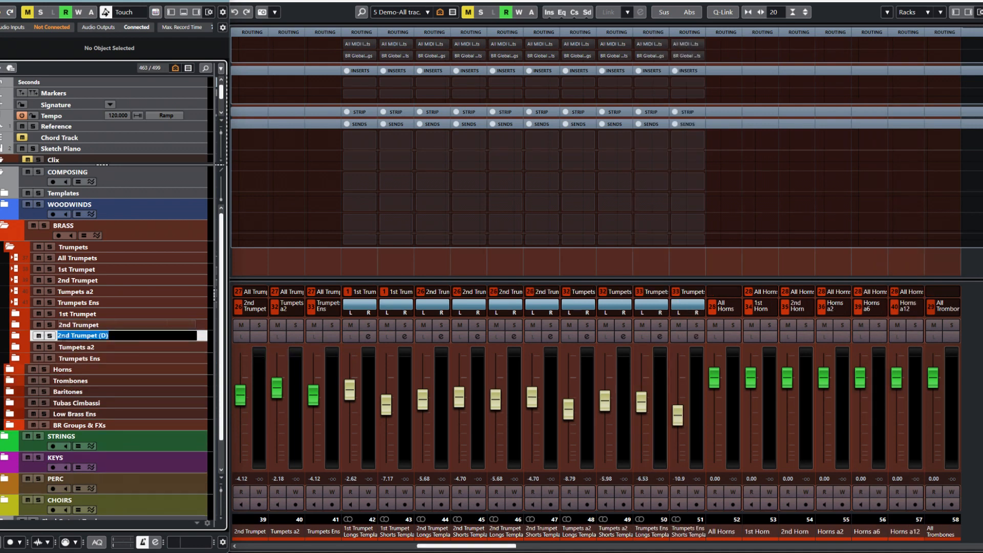
key(Return)
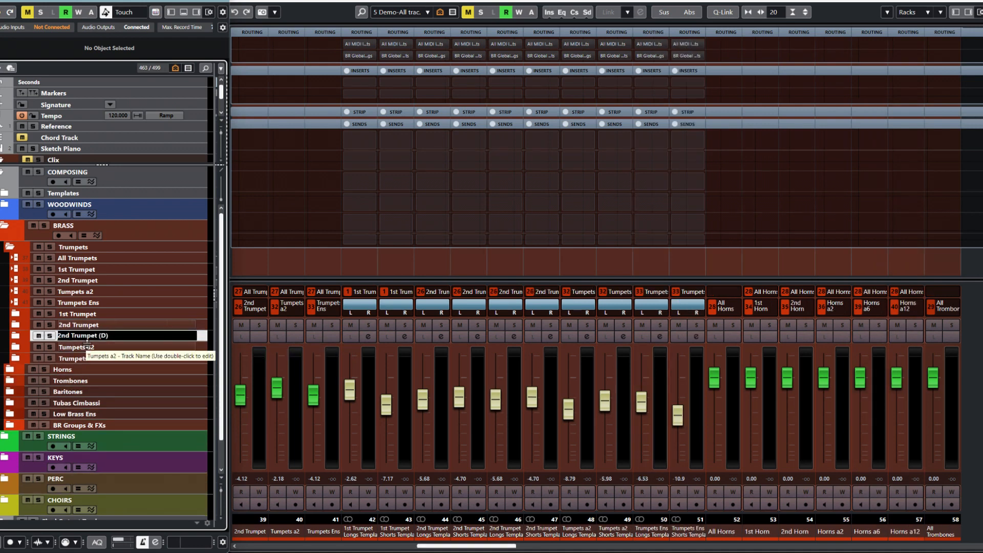
text(3rd)
key(Return)
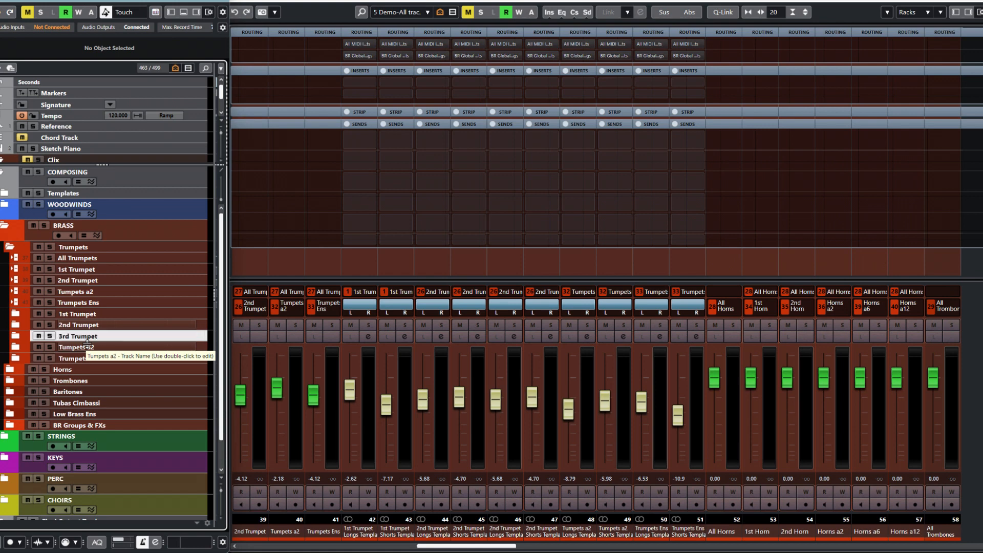
click(15, 337)
click(177, 357)
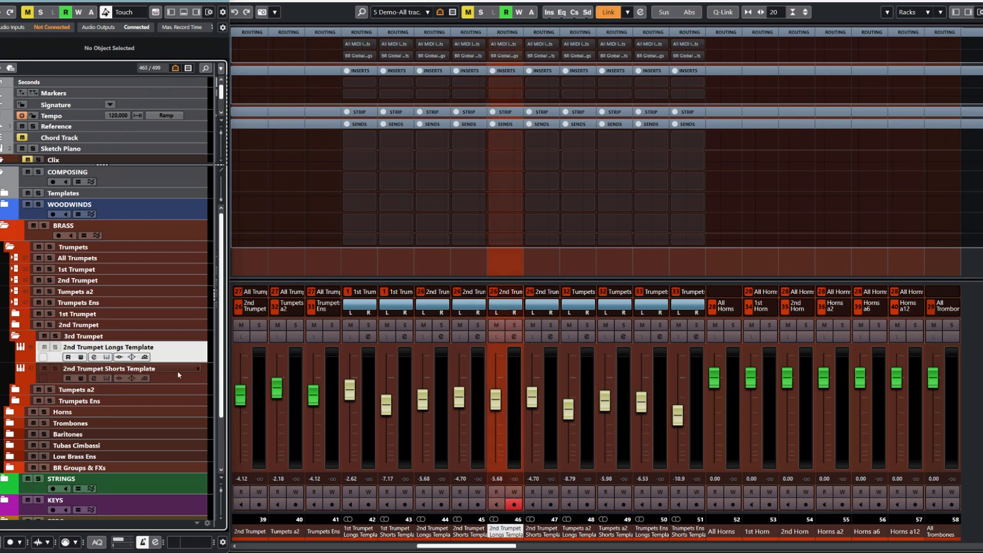
- Change '2nd' to '3rd' in the copied Longs and Shorts Template track names
click(176, 379)
click(180, 359)
double_click(71, 347)
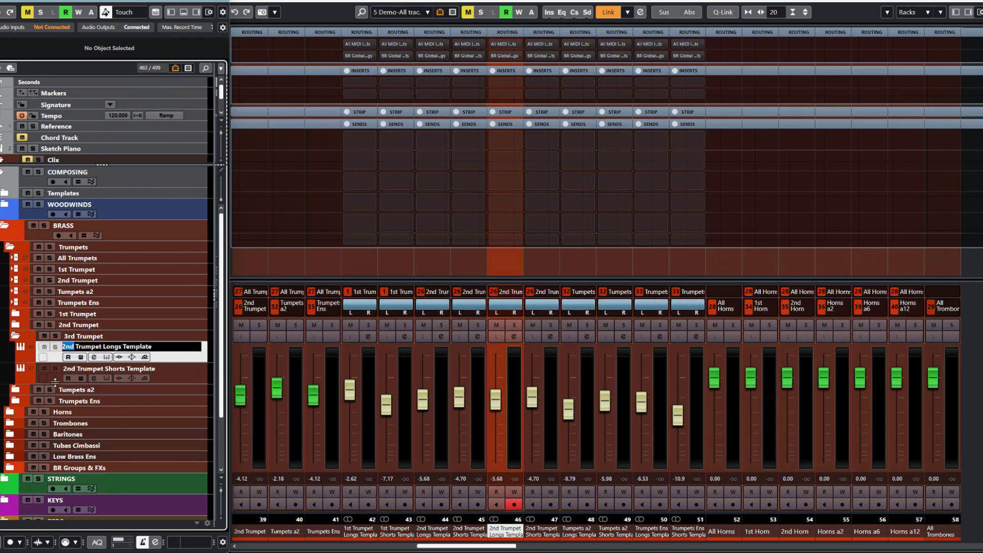
text(3rd)
key(Return)
double_click(75, 369)
drag(75, 369, 55, 369)
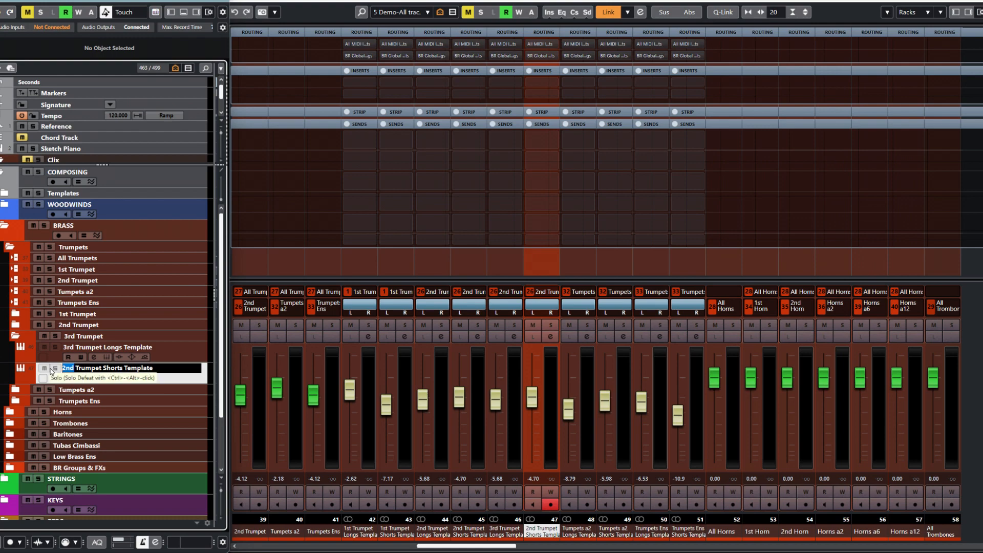
text(3rd)
key(Return)
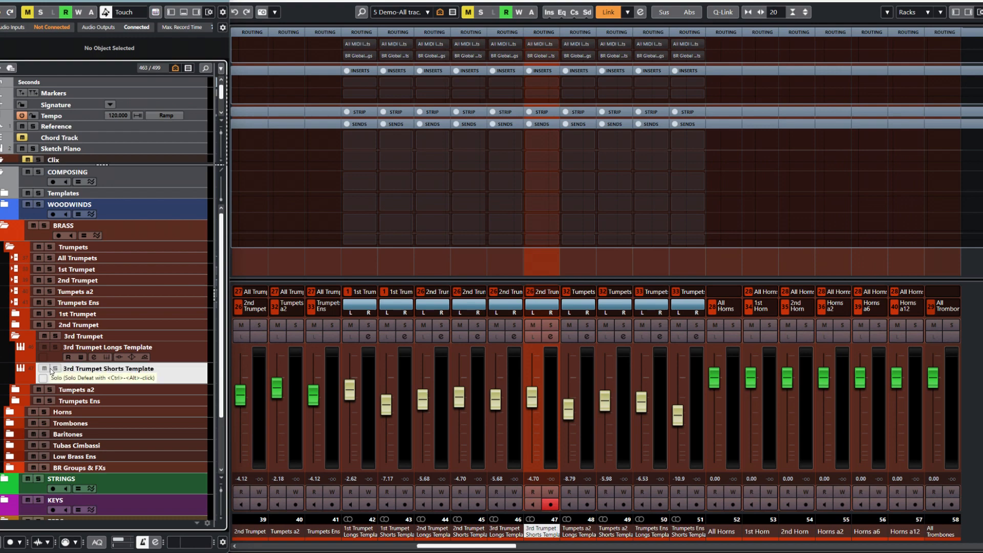
- Test the 2nd Trumpet fader, then select both 3rd Trumpet template tracks
drag(480, 546, 470, 546)
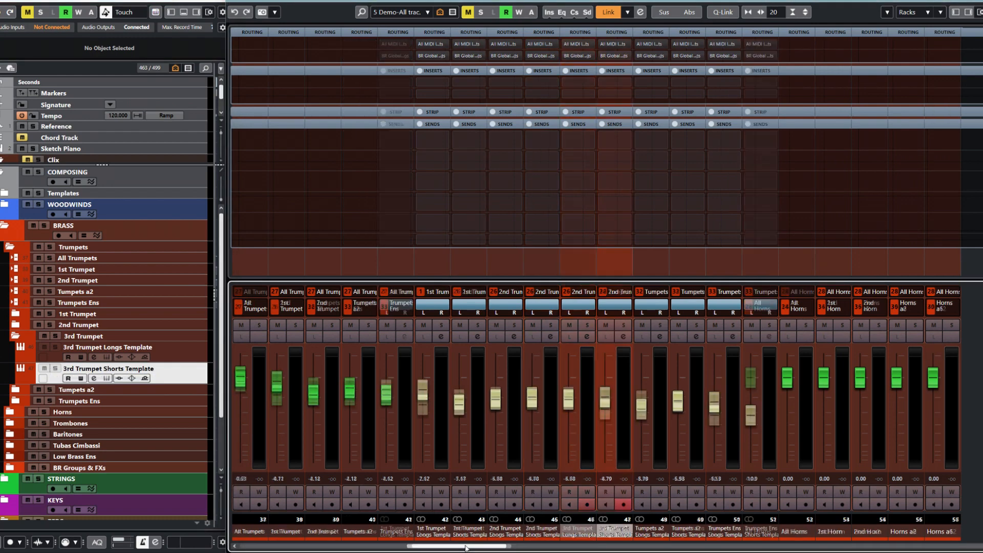
mouse_move(314, 395)
mouse_down()
mouse_move(320, 423)
mouse_move(331, 388)
mouse_move(345, 420)
mouse_move(334, 394)
mouse_move(322, 421)
mouse_move(316, 400)
mouse_up()
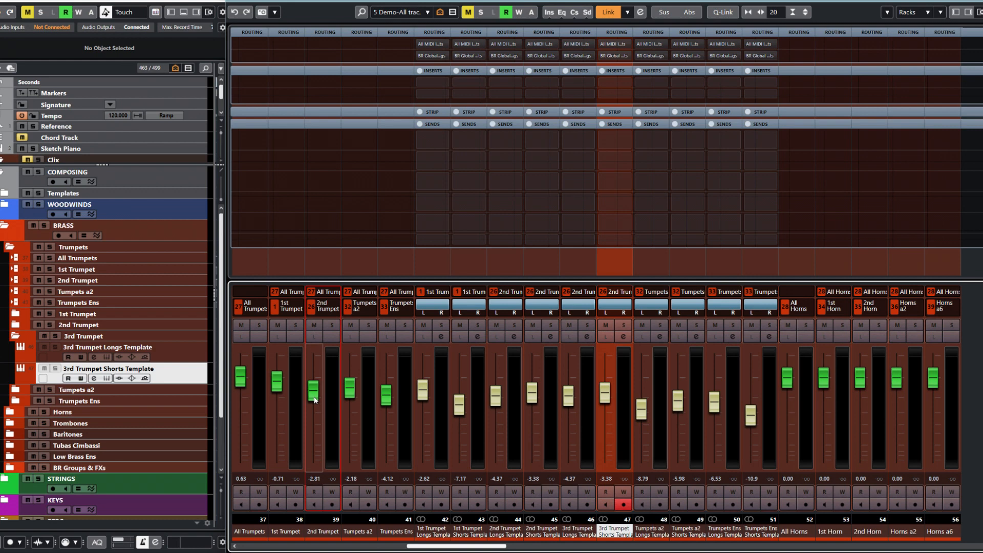
click(185, 360)
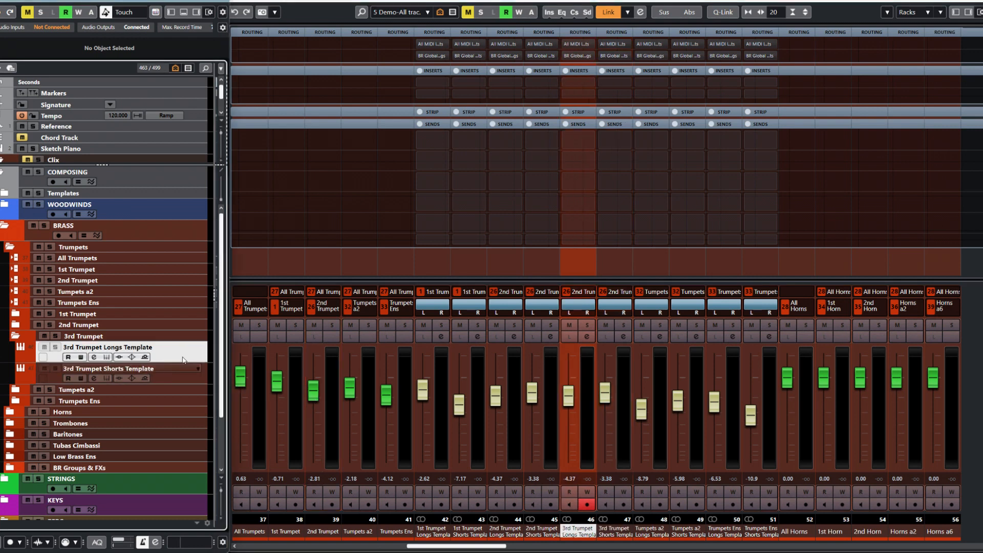
ctrl+click(178, 378)
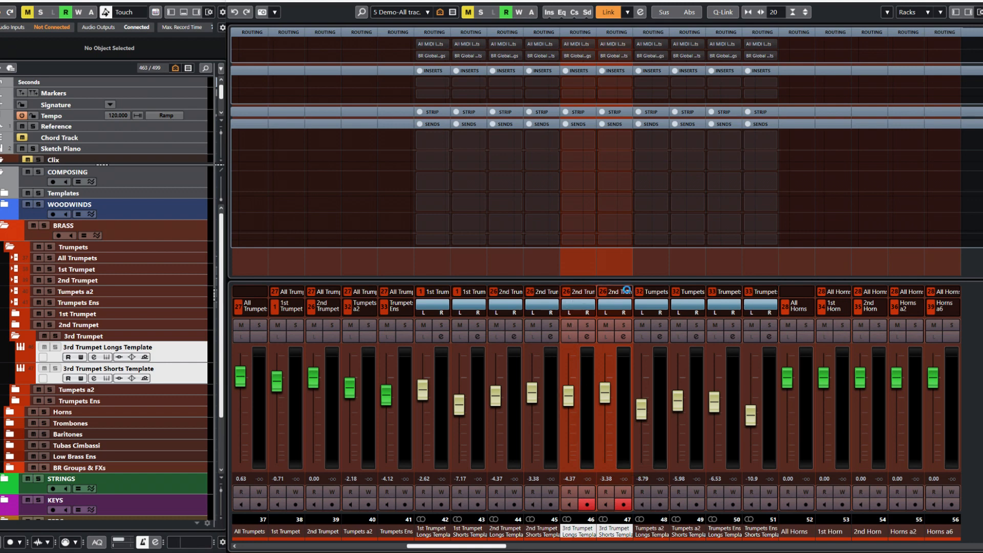
- Add a VCA fader for the 3rd Trumpet channels and set their link group to None
right_click(177, 355)
mouse_move(196, 364)
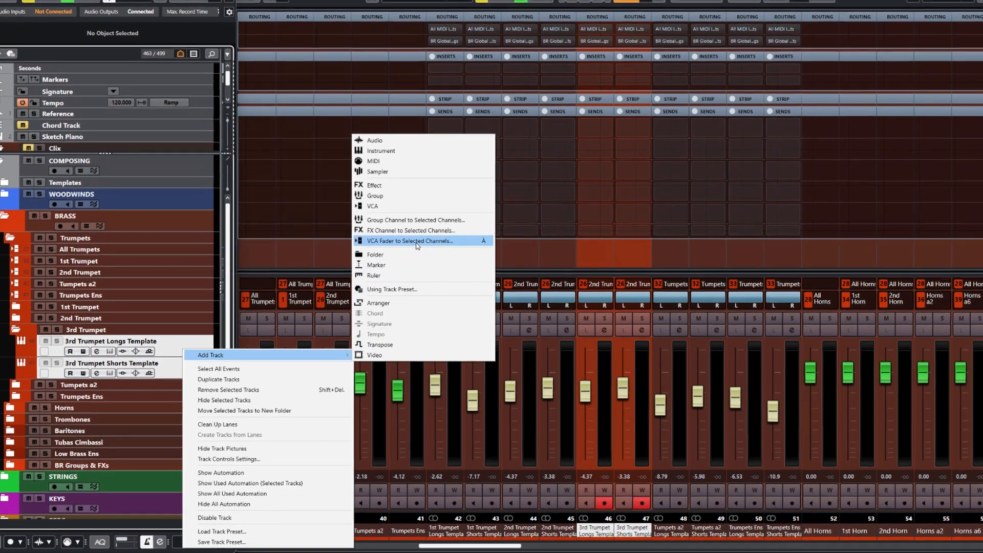
click(416, 243)
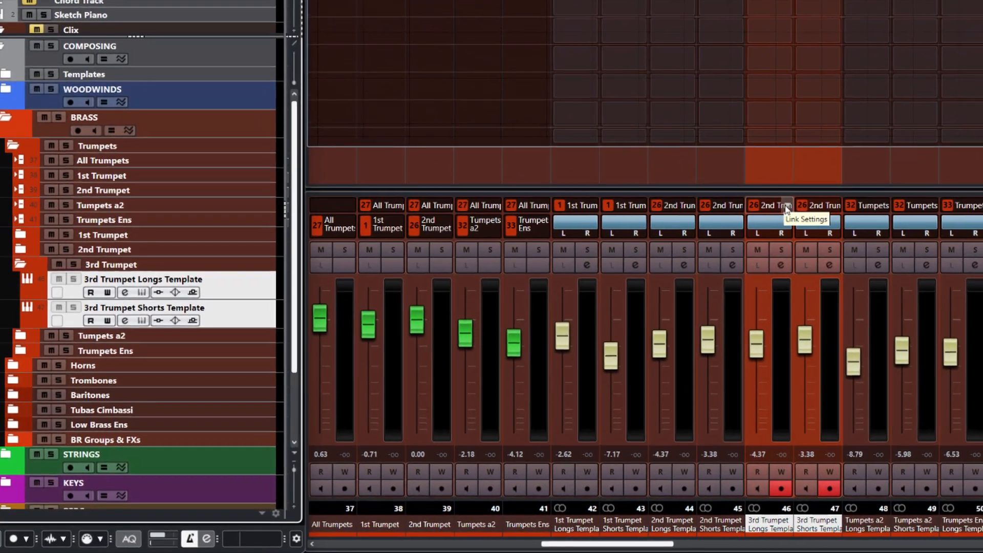
click(771, 214)
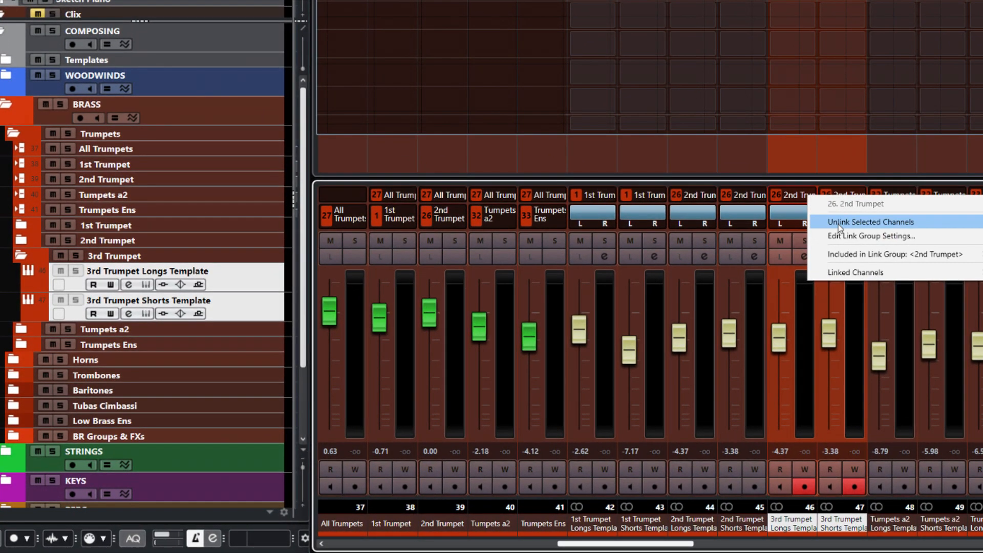
click(836, 222)
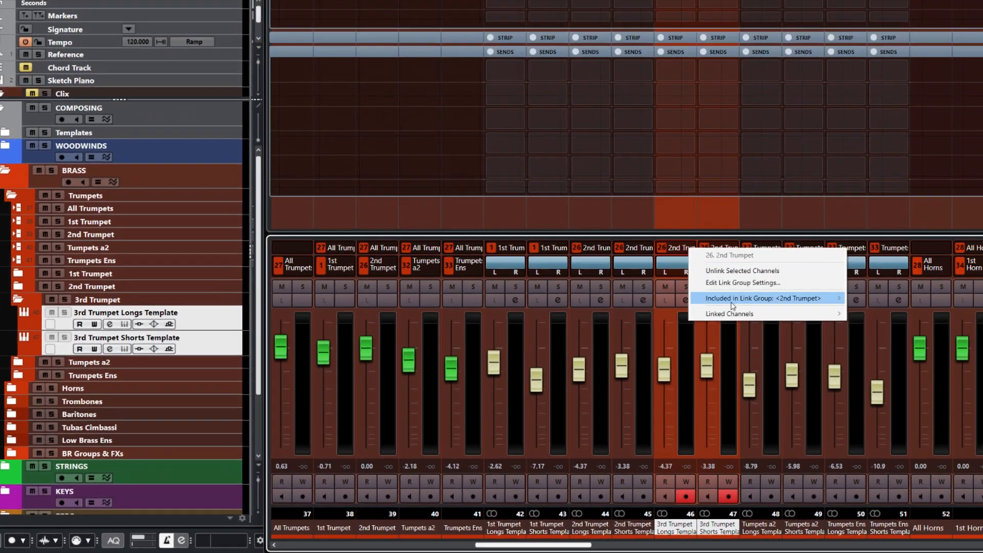
mouse_move(861, 255)
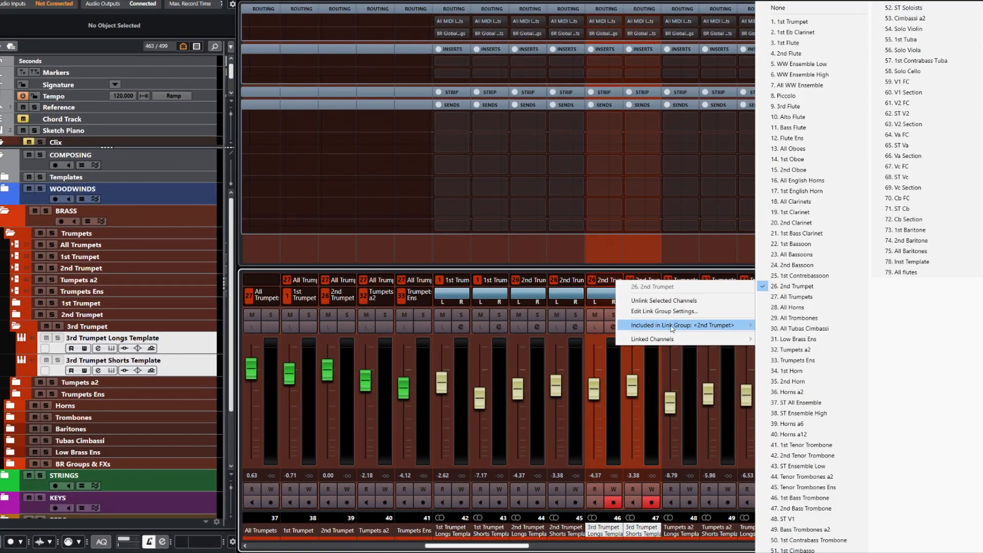
click(778, 9)
click(520, 276)
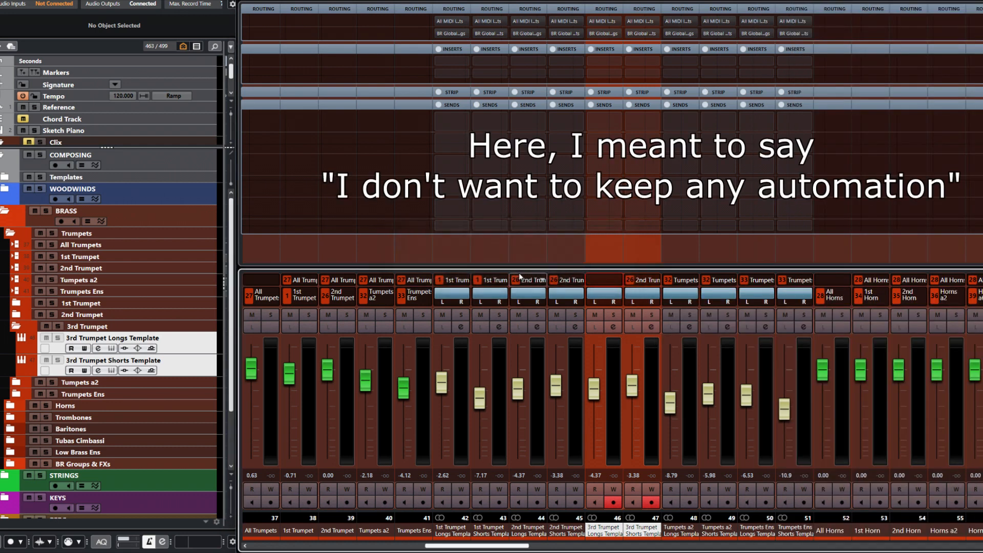
- Remove the remaining 3rd Trumpet channel from the 2nd Trumpet link group
right_click(656, 282)
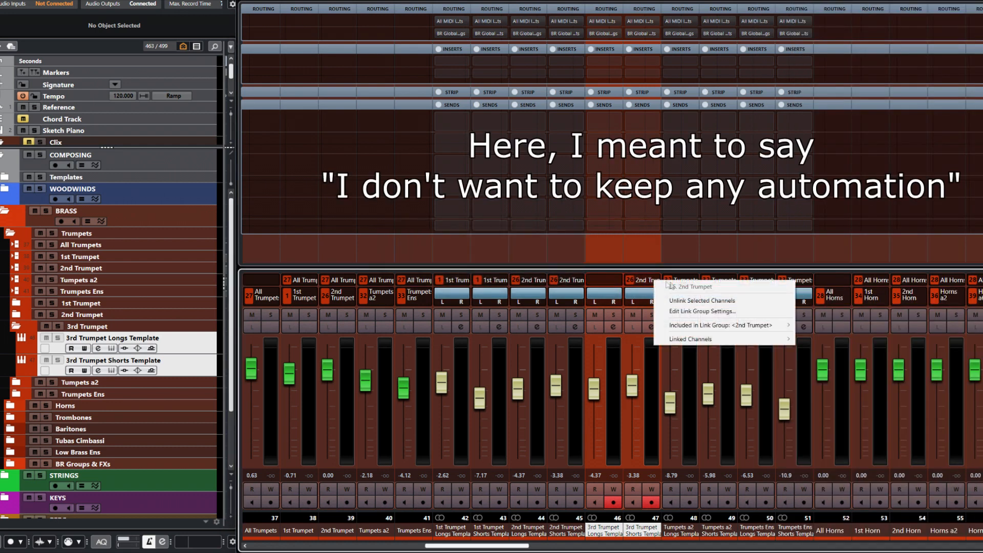
mouse_move(727, 325)
click(846, 9)
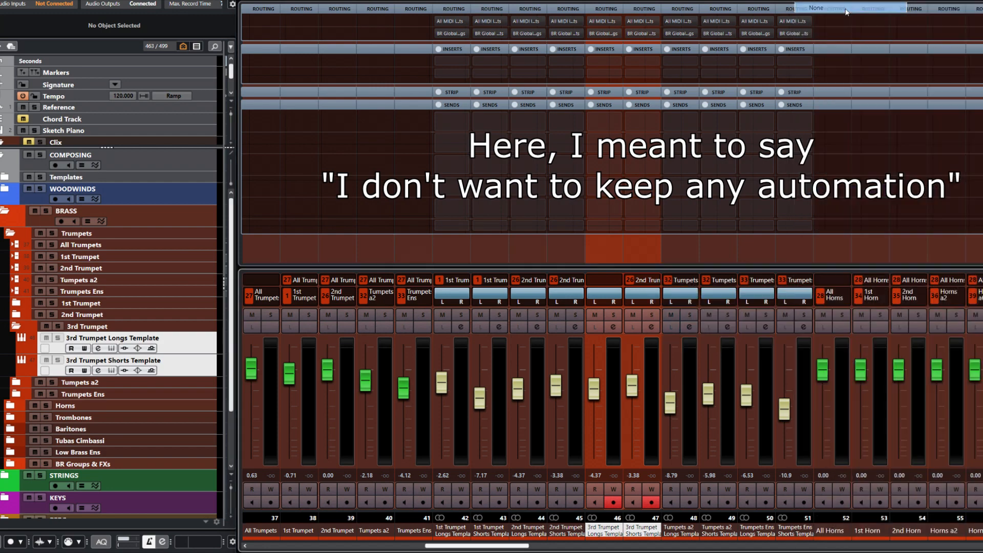
click(517, 274)
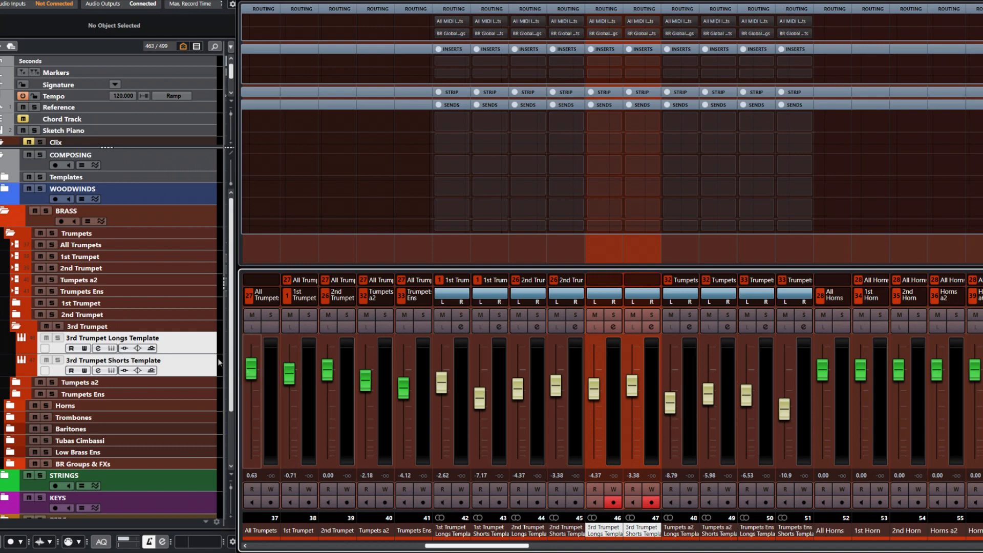
right_click(198, 348)
- Add a VCA fader for the selected 3rd Trumpet channels and name it 3rd Trumpet
mouse_move(225, 353)
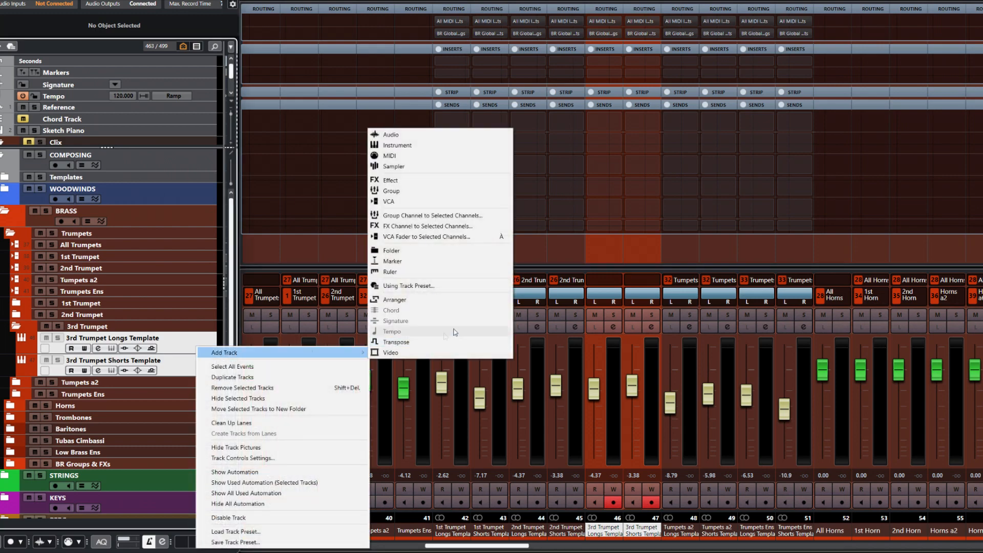
click(442, 237)
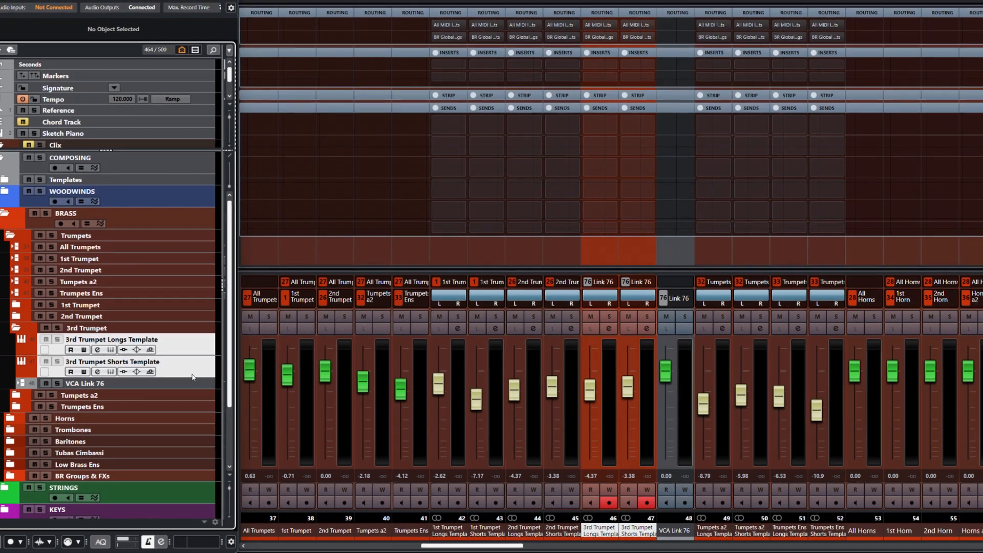
click(191, 369)
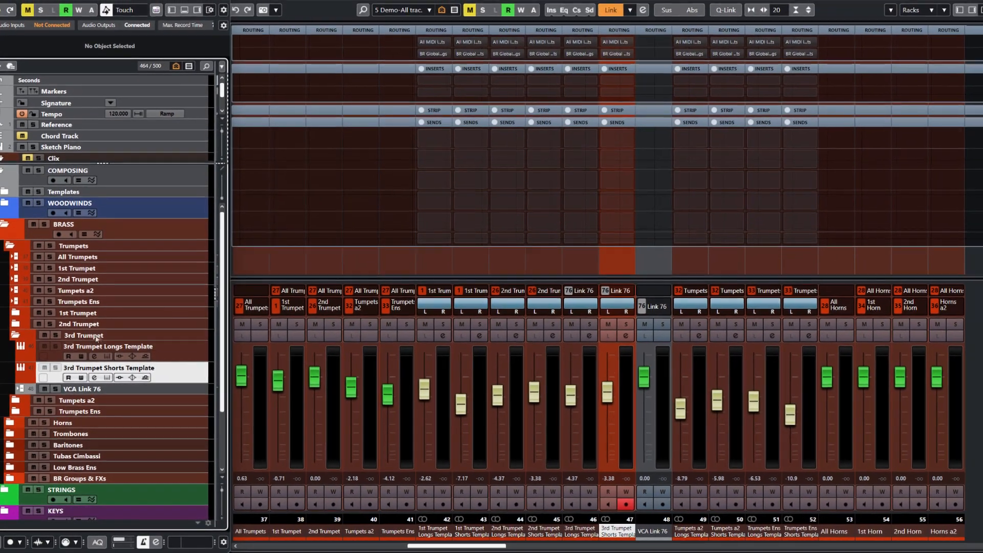
double_click(85, 333)
key(ctrl+c)
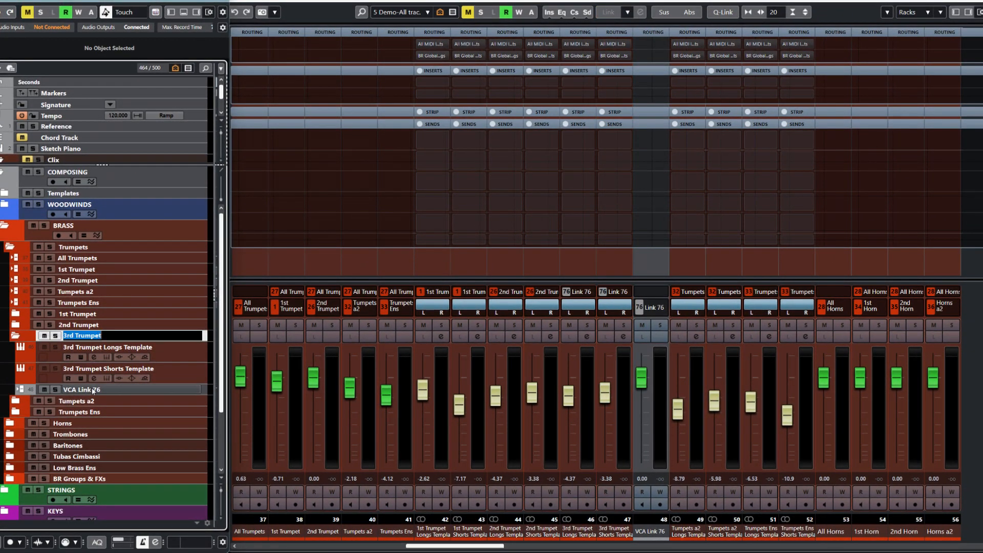
double_click(189, 390)
key(ctrl+v)
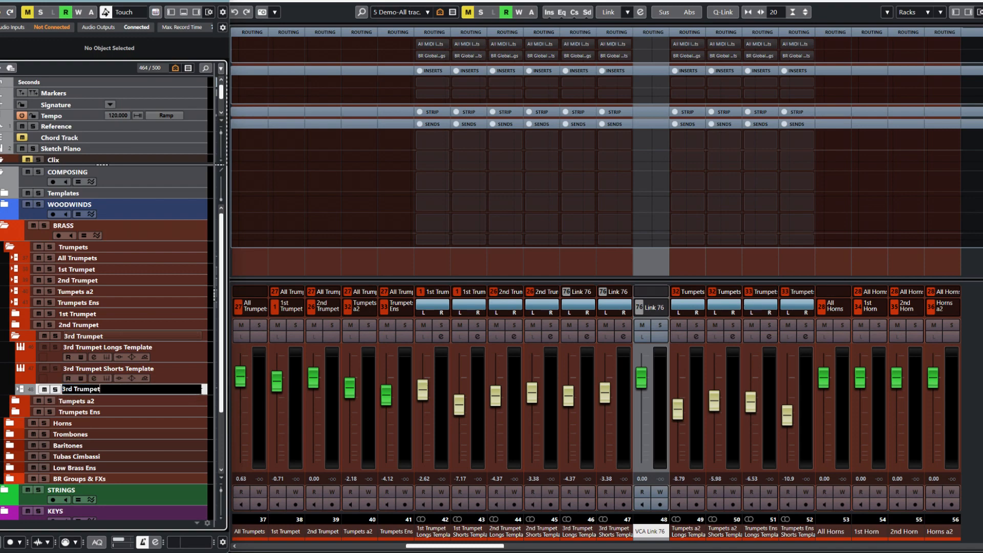
key(Return)
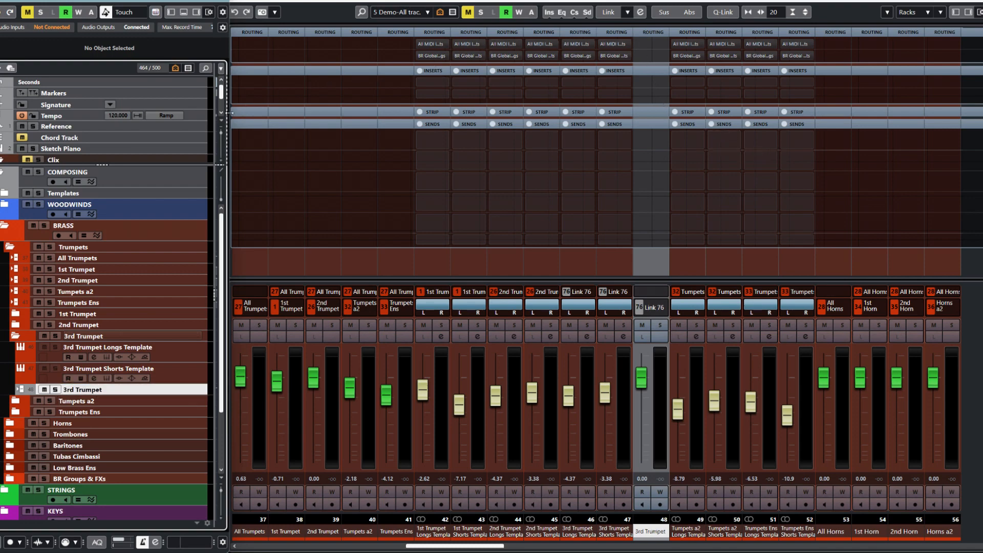
- Give the 3rd Trumpet VCA the Trumpets colour and move it below 2nd Trumpet
drag(230, 119, 688, 116)
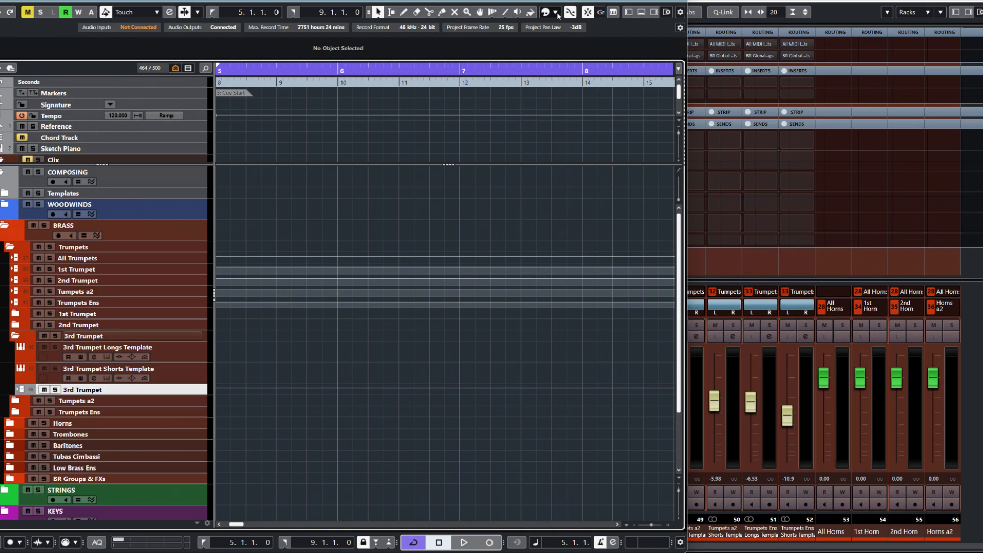
click(557, 14)
click(566, 174)
drag(689, 180, 228, 256)
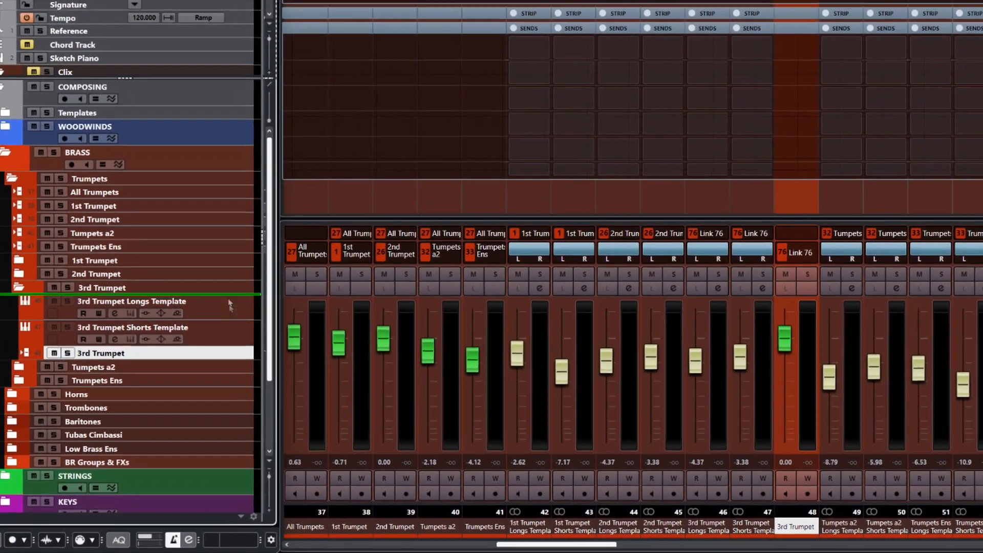
drag(229, 305, 220, 230)
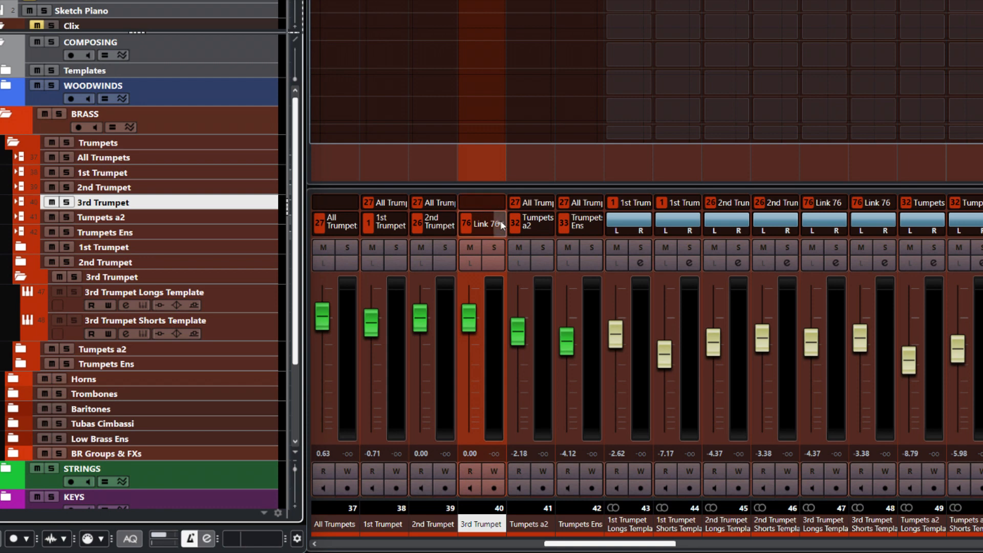
- Rename the Link 76 group to 3rd Trumpet in its link group settings
click(501, 220)
click(547, 249)
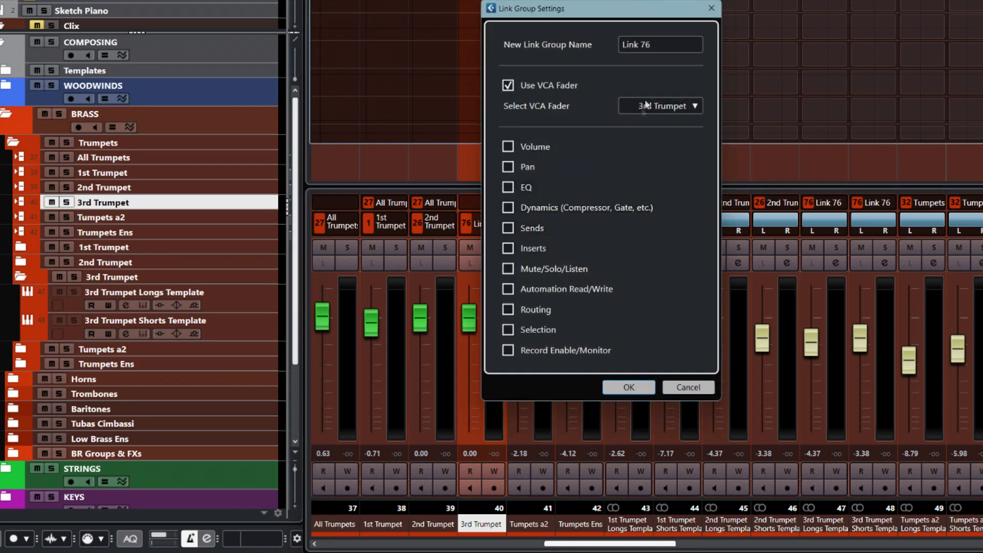
key(ctrl+v)
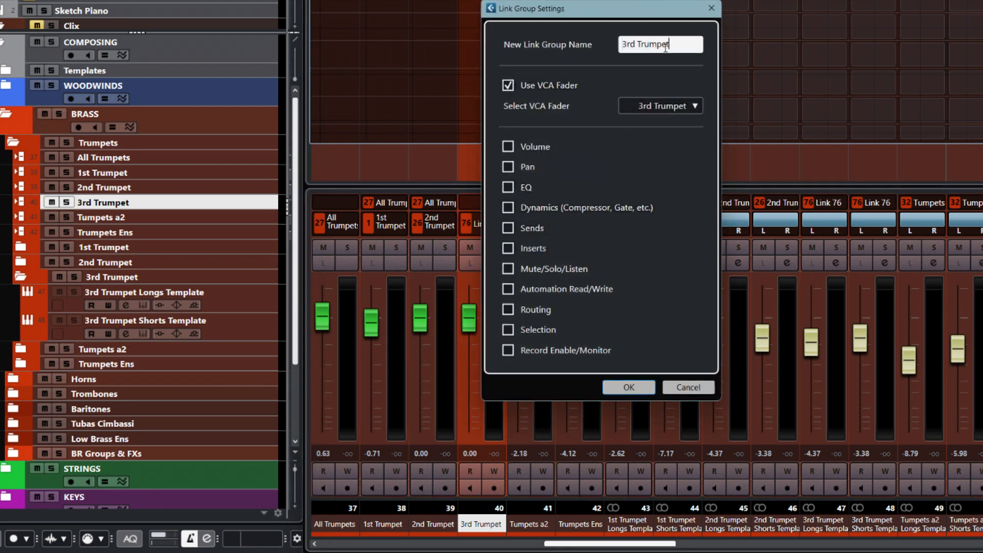
click(508, 167)
click(615, 388)
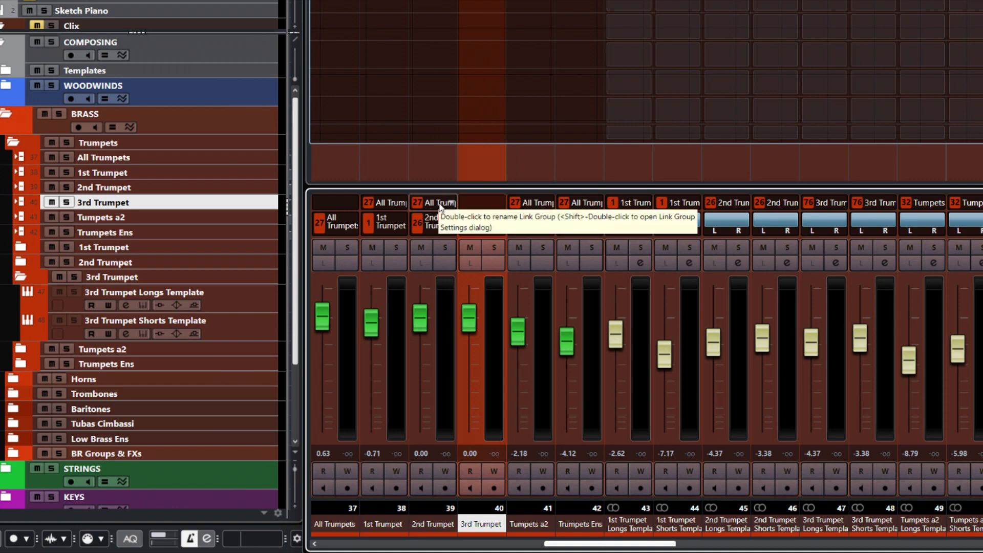
- Include the 3rd Trumpet VCA in the 27. All Trumpets group and test both faders
click(501, 205)
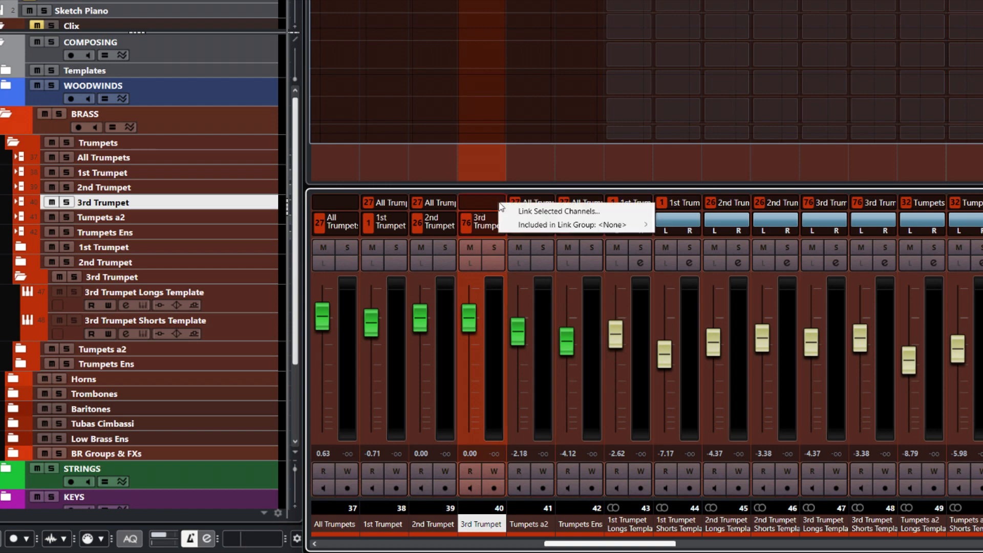
mouse_move(559, 231)
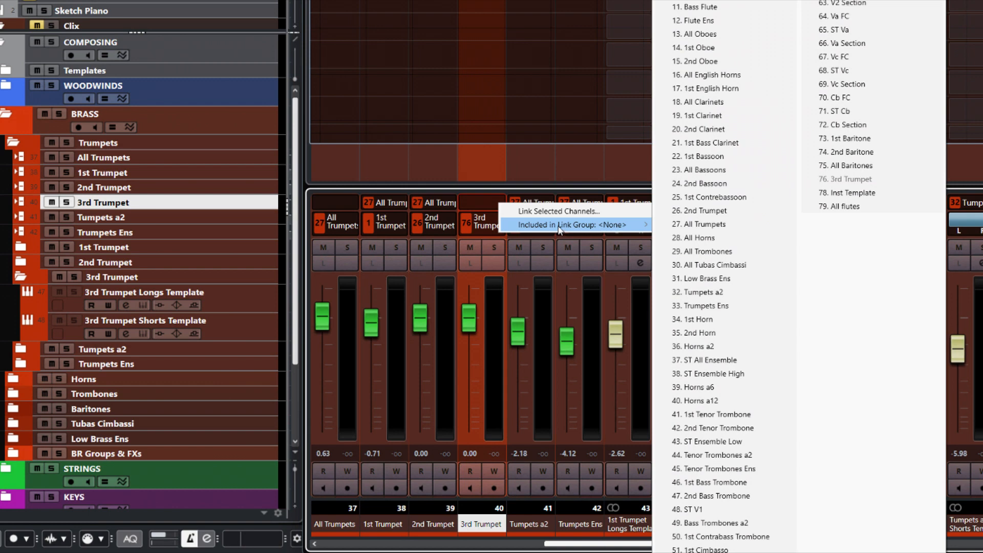
click(700, 225)
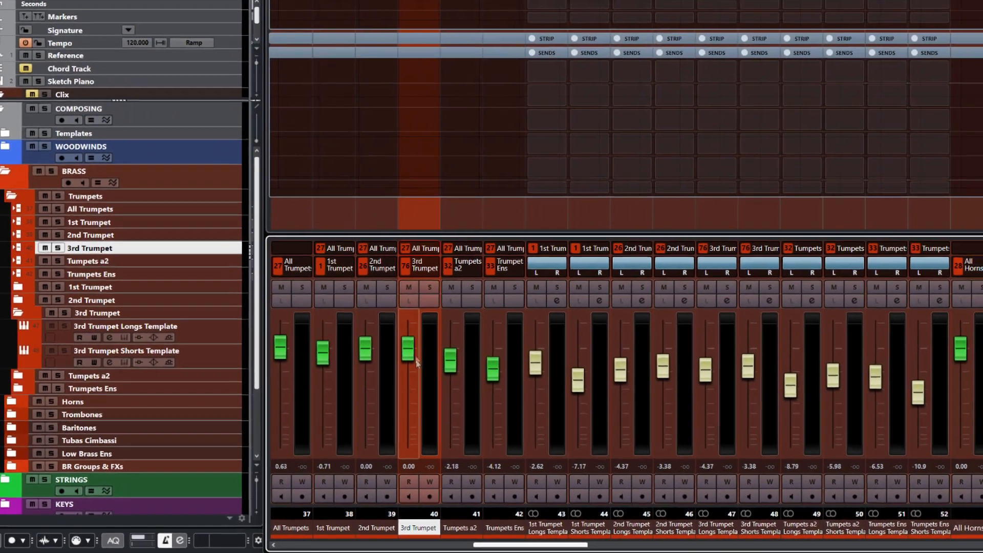
drag(453, 328, 448, 346)
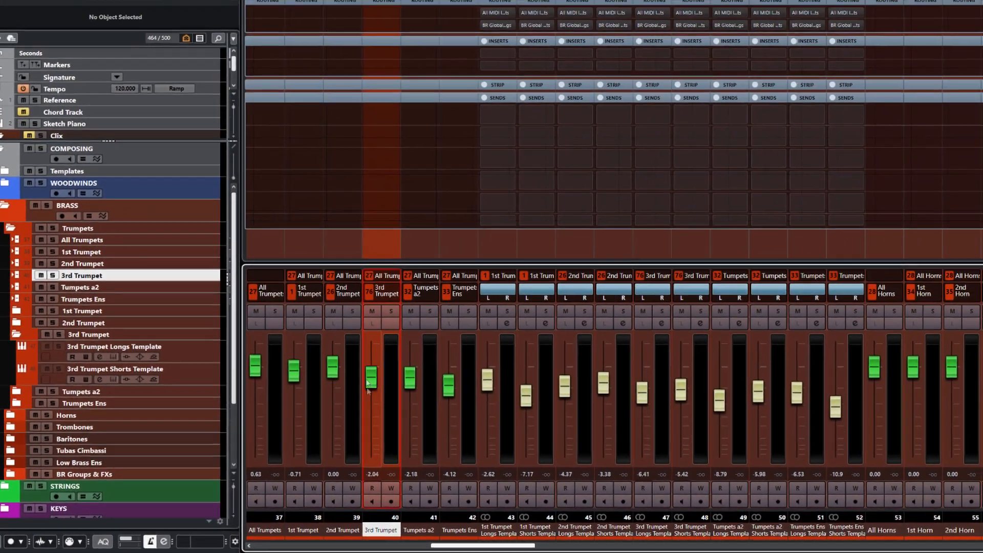
drag(367, 384, 368, 395)
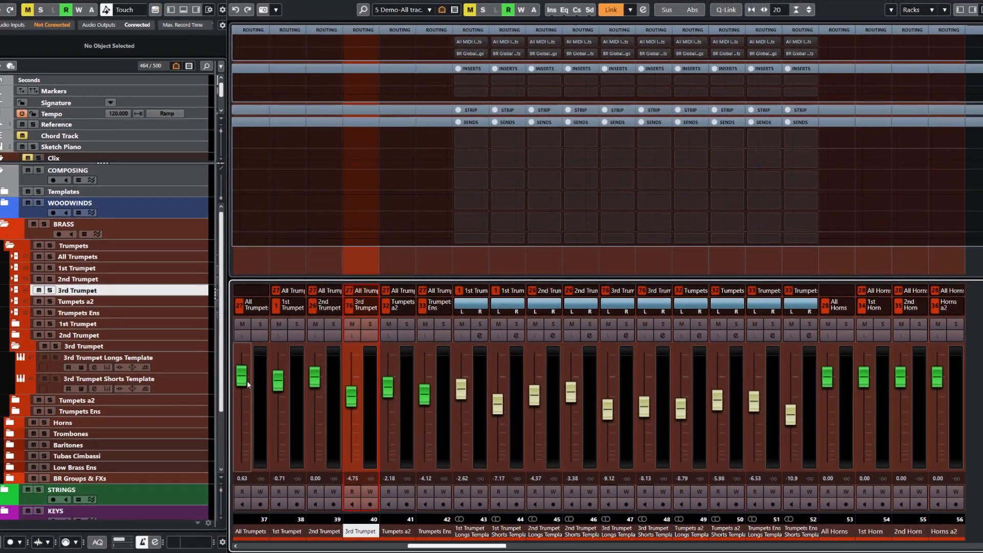
mouse_move(248, 384)
mouse_down()
mouse_move(247, 410)
mouse_move(247, 379)
mouse_up()
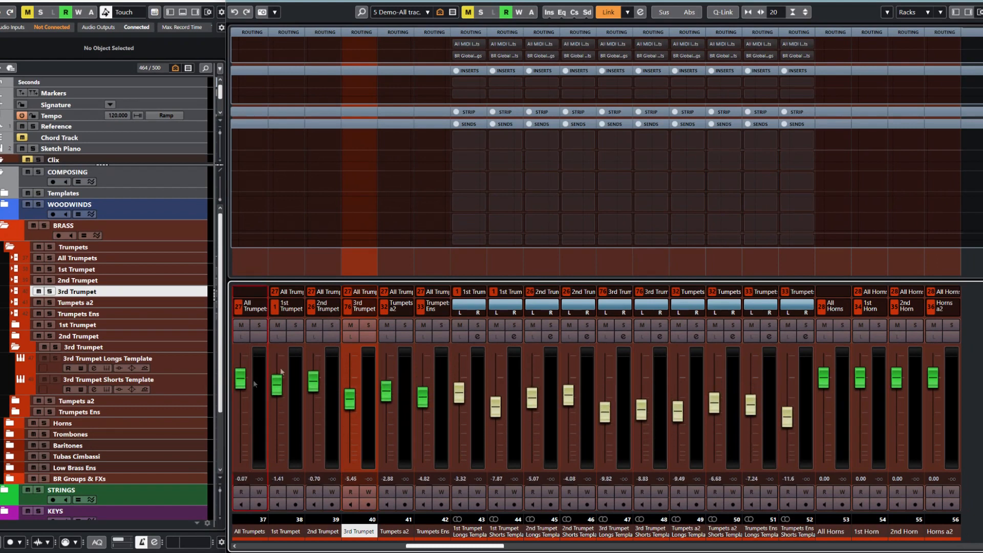